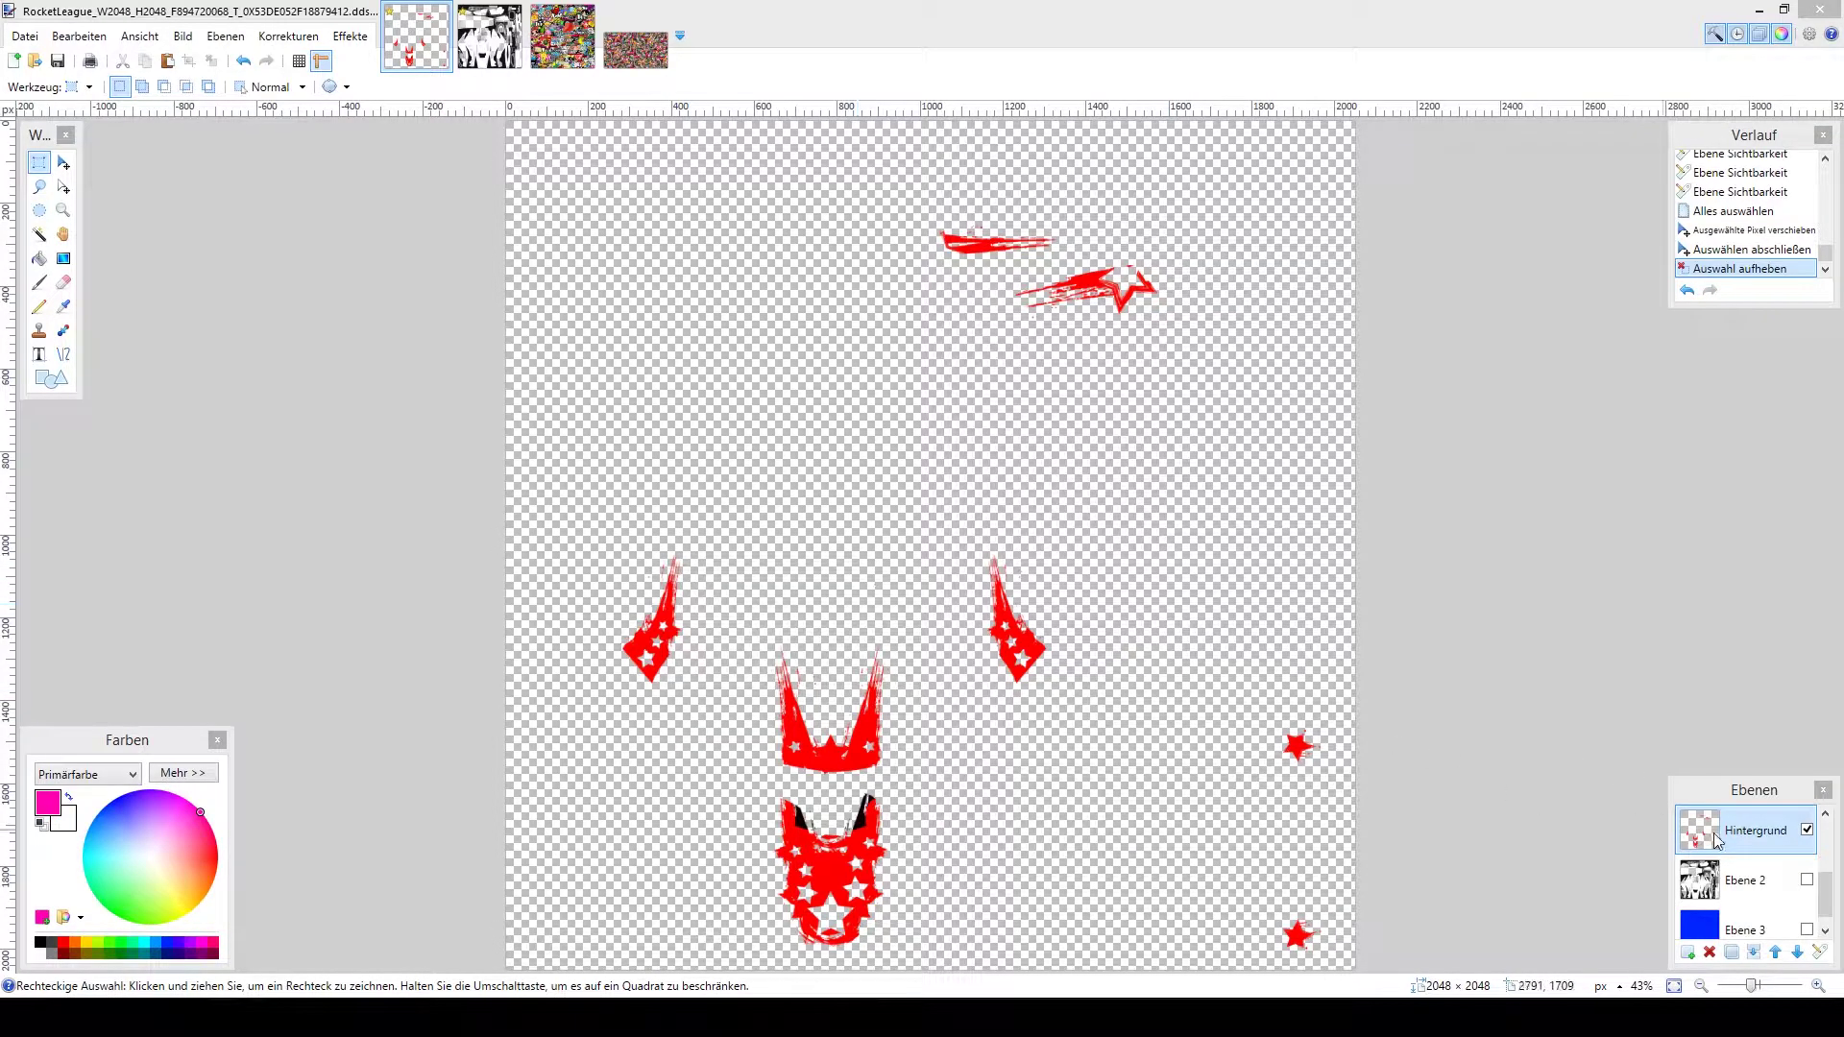
Make the layers Ebene 4, Ebene 5 and Ebene 7 visible together with the red Hintergrund decal
{"action": "left_click", "coordinate": [1744, 876]}
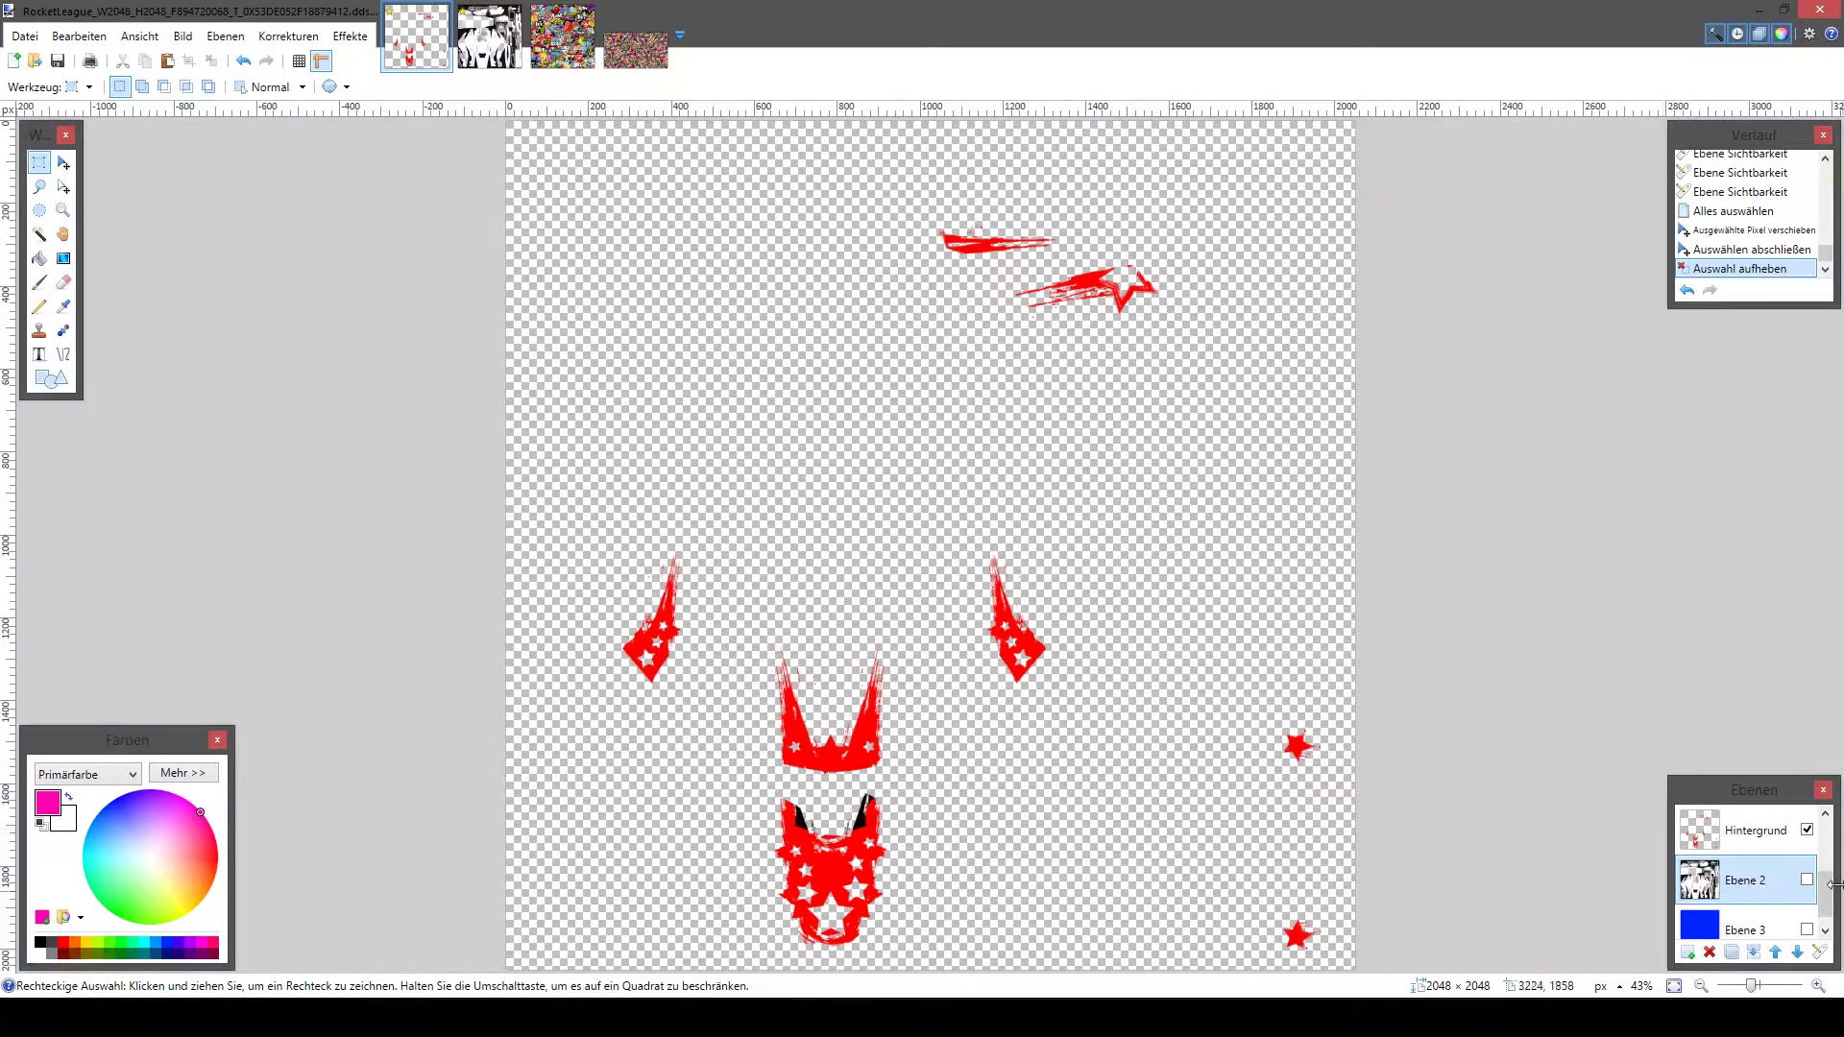
{"action": "scroll", "coordinate": [1749, 869], "scroll_direction": "up", "scroll_amount": 1}
{"action": "left_click", "coordinate": [1744, 873]}
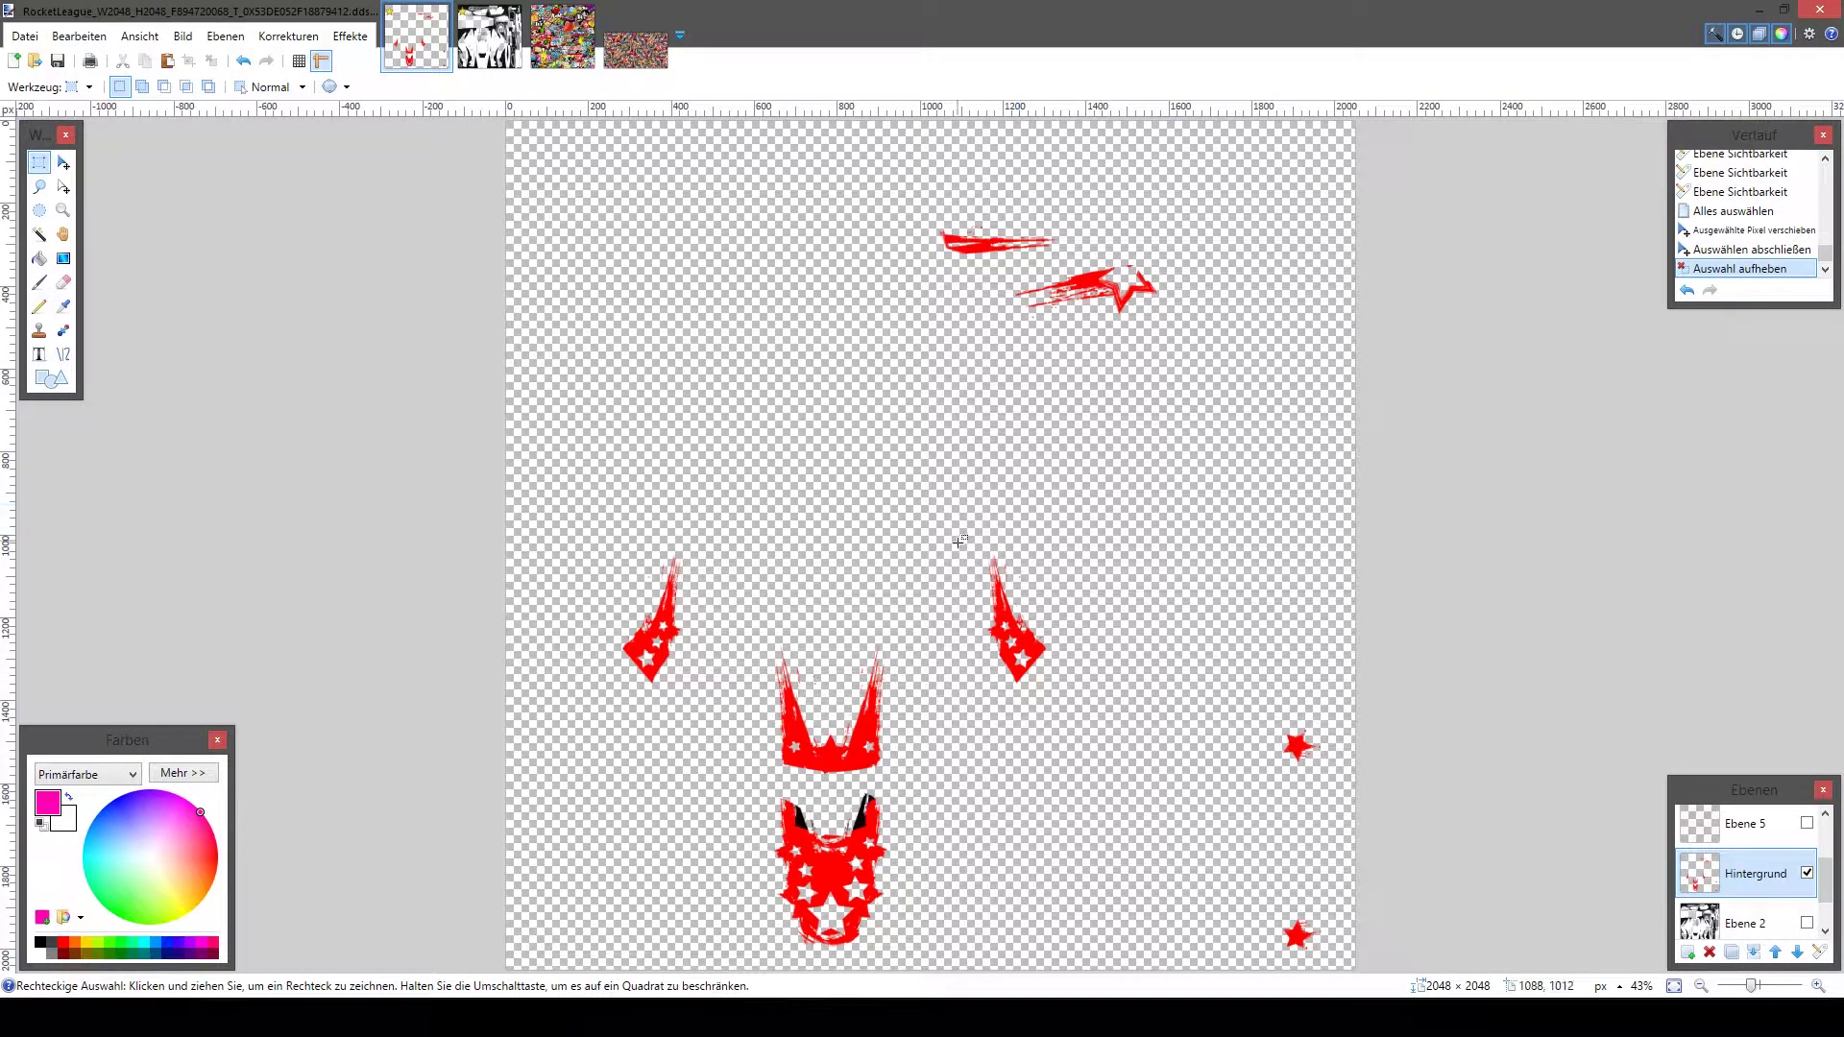
{"action": "scroll", "coordinate": [1798, 852], "scroll_direction": "up", "scroll_amount": 1}
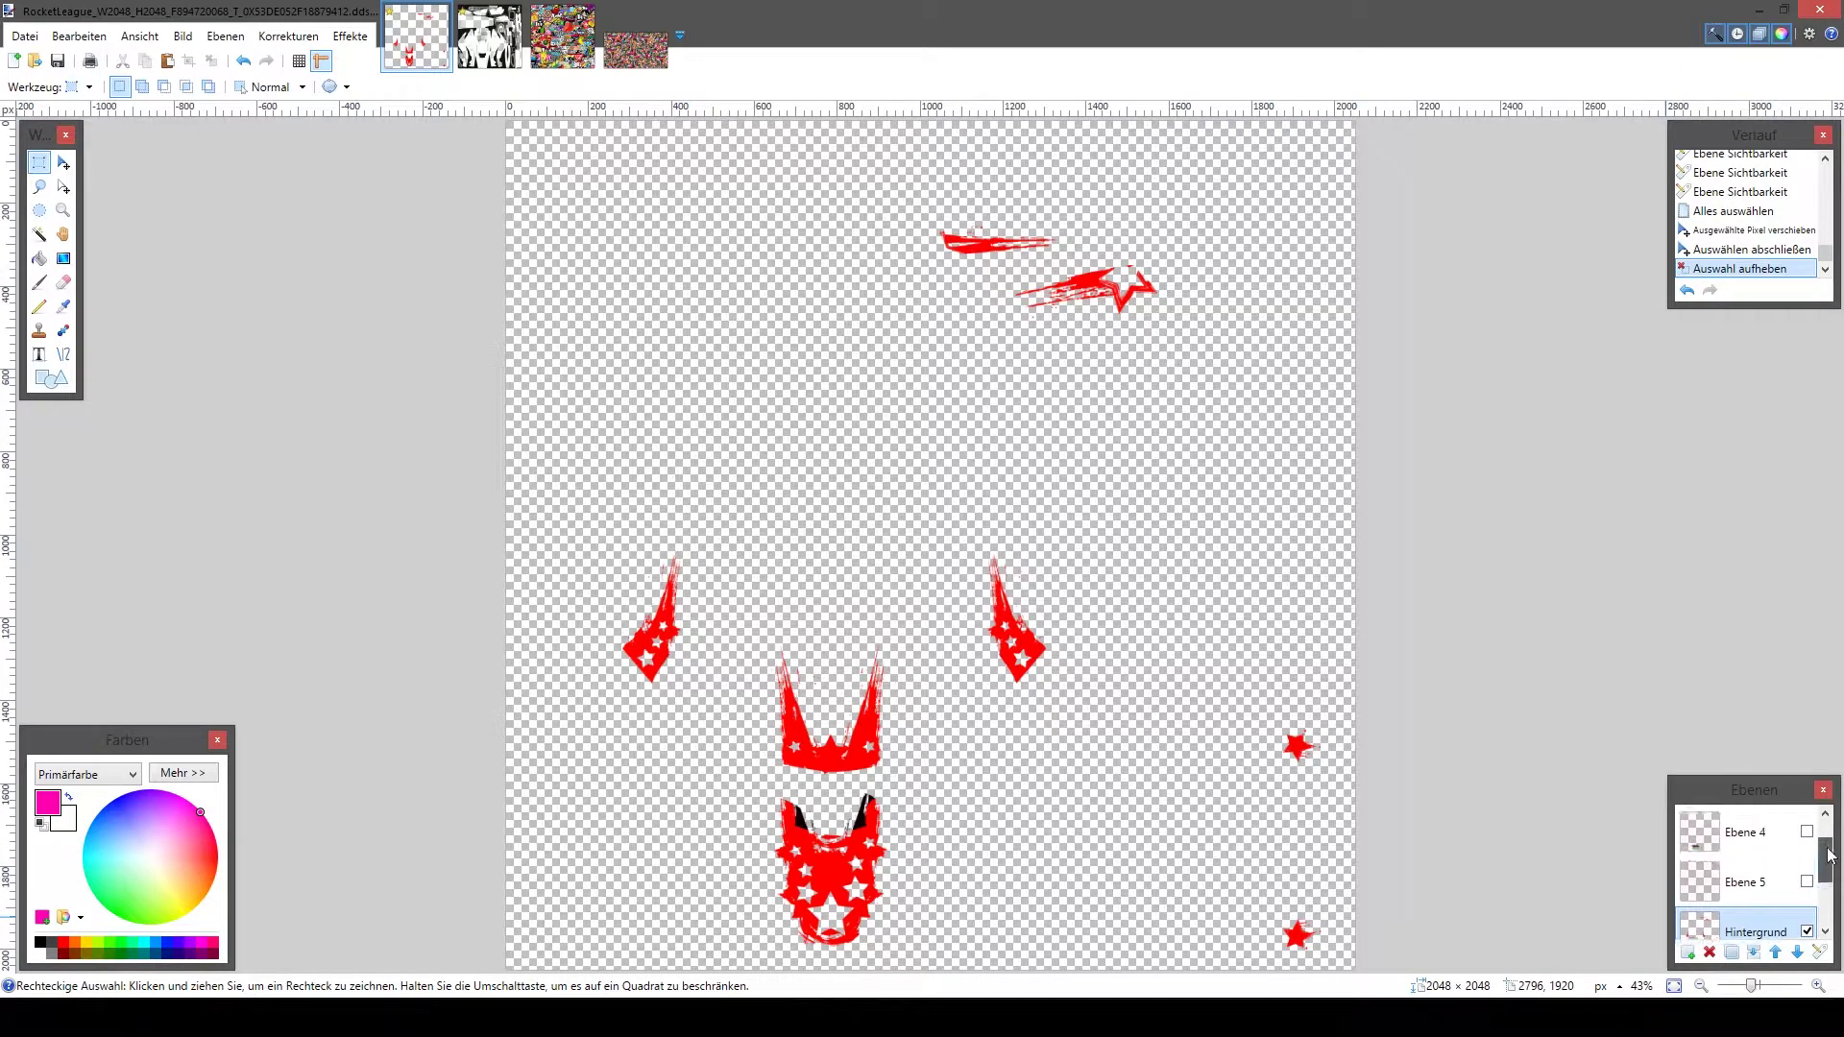
{"action": "left_click", "coordinate": [1807, 843]}
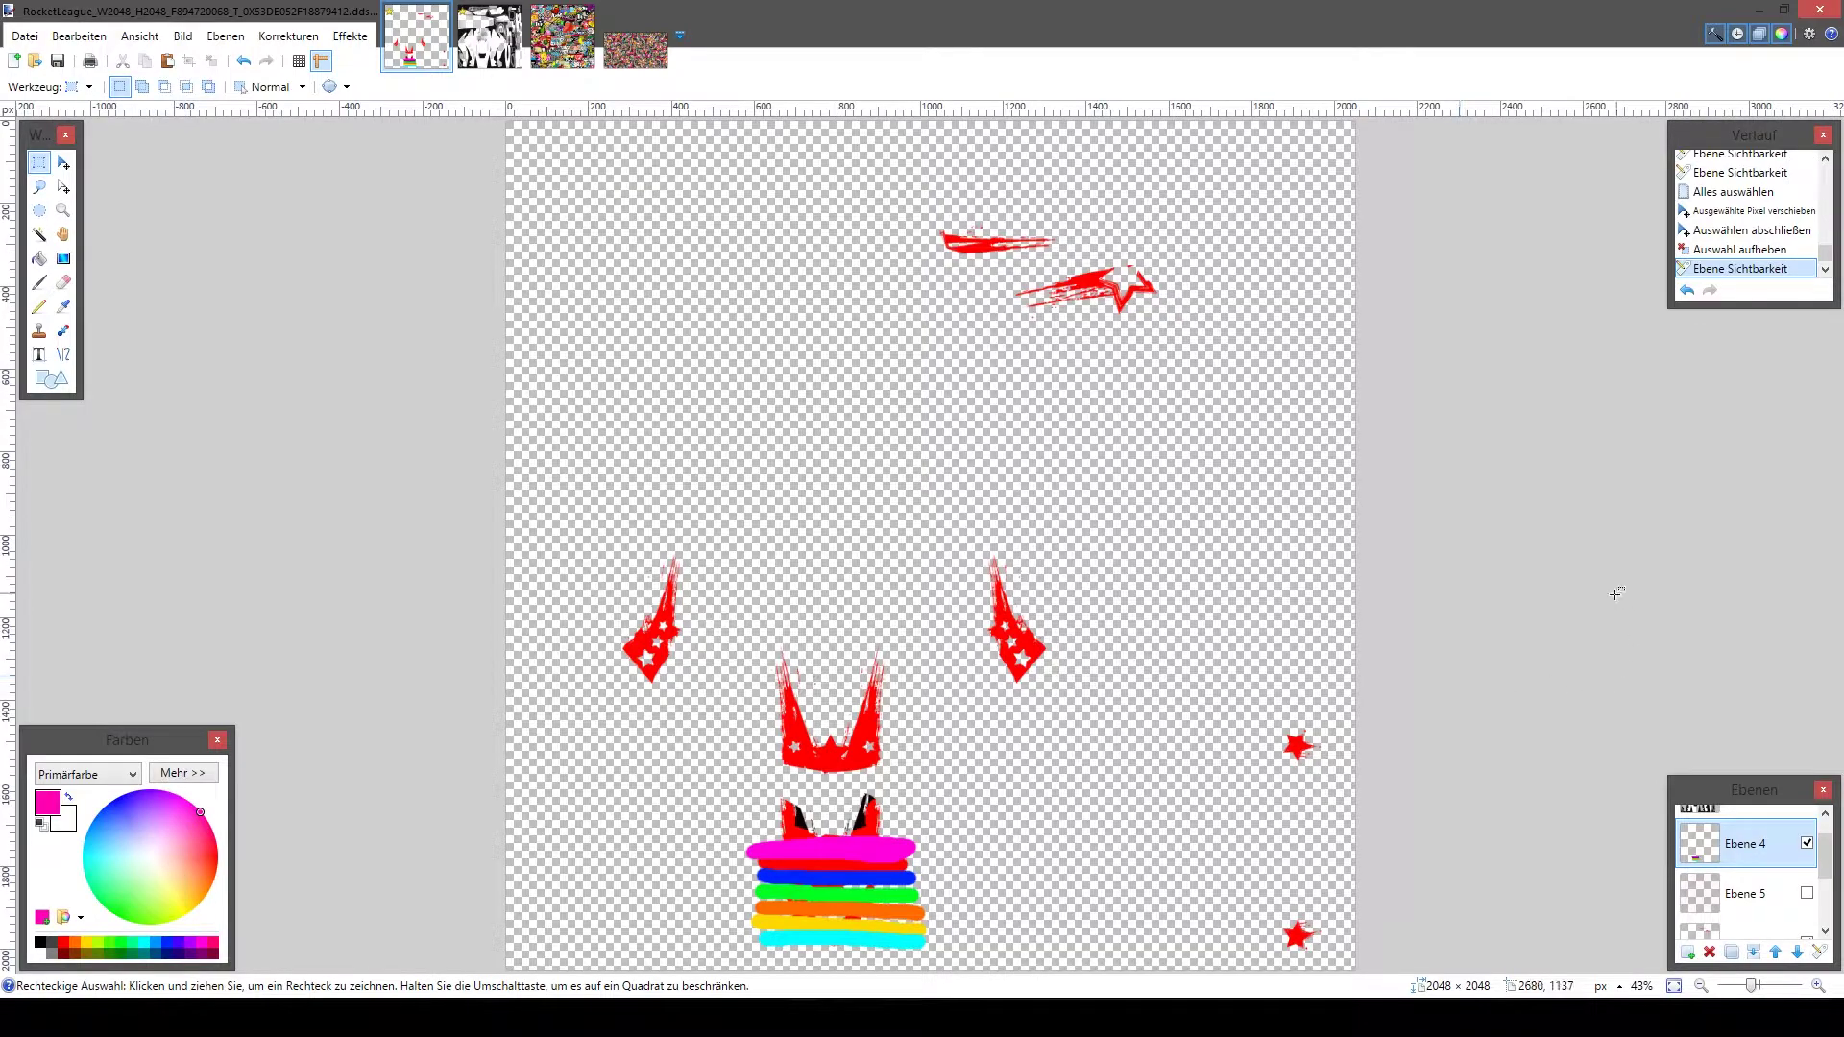
{"action": "scroll", "coordinate": [1815, 865], "scroll_direction": "up", "scroll_amount": 1}
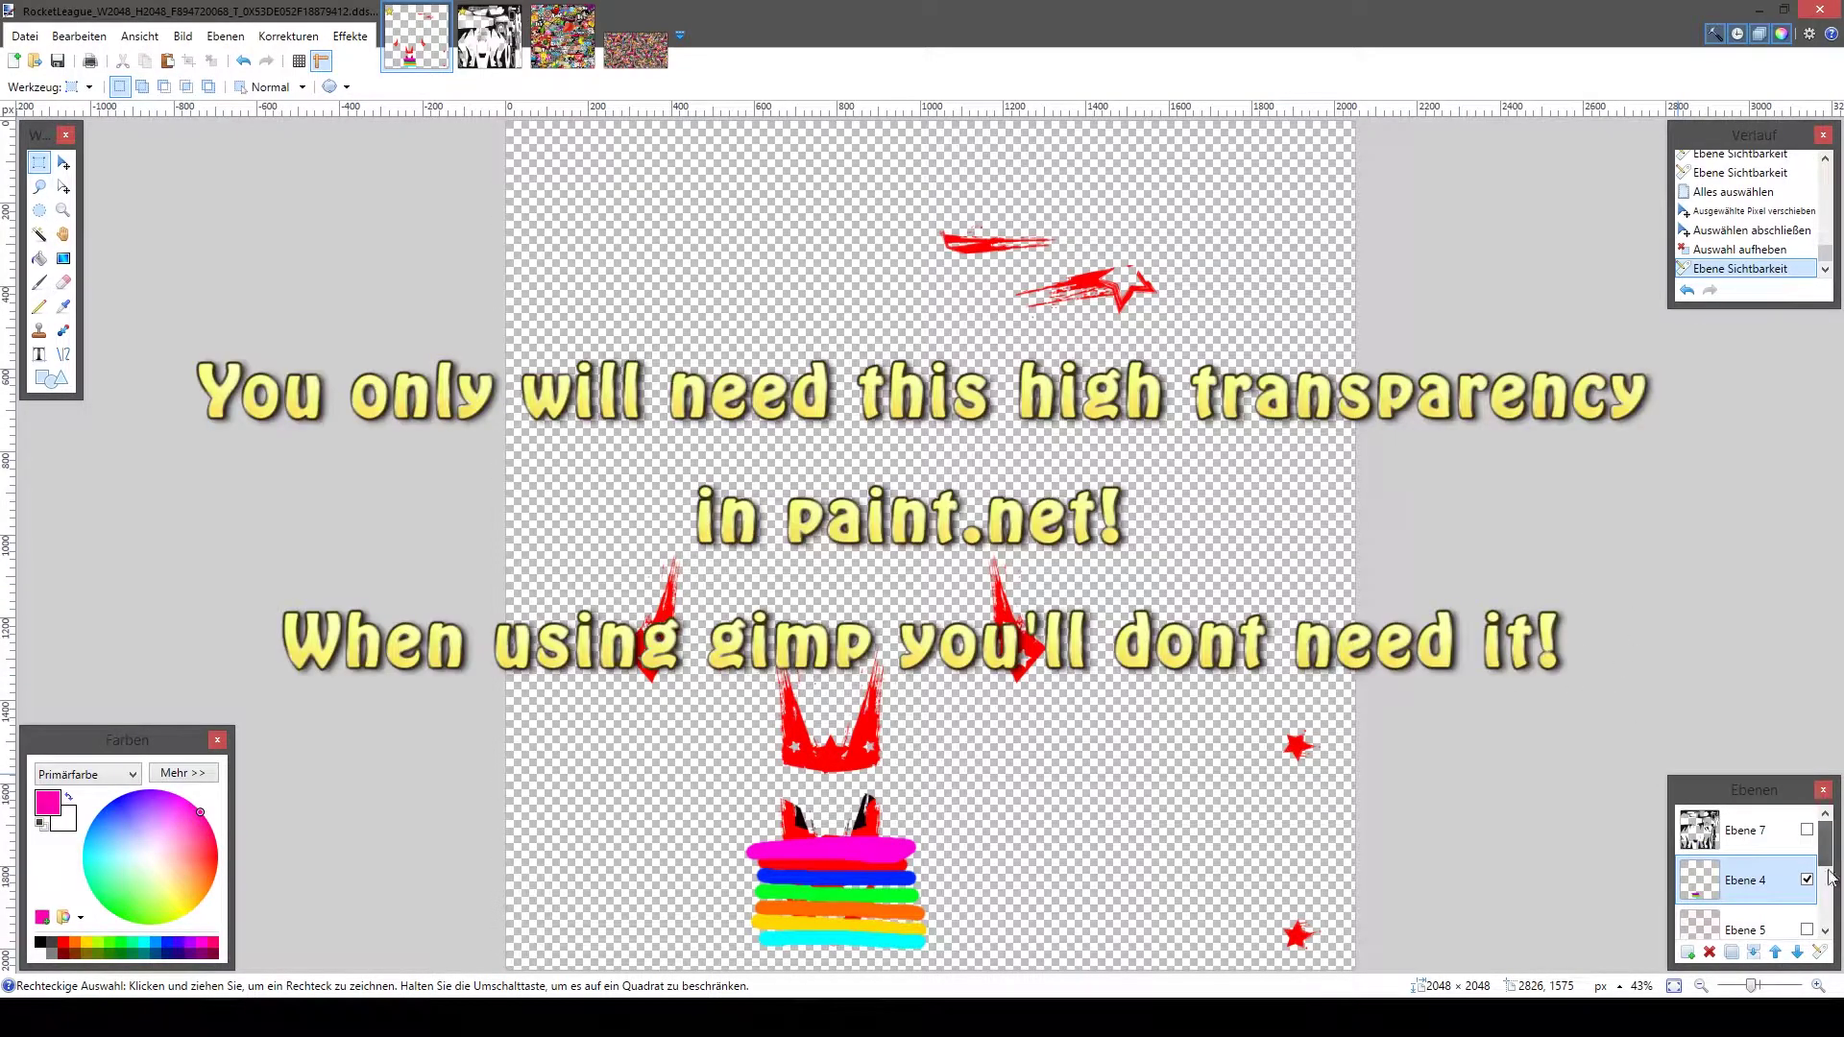
{"action": "left_click", "coordinate": [1808, 930]}
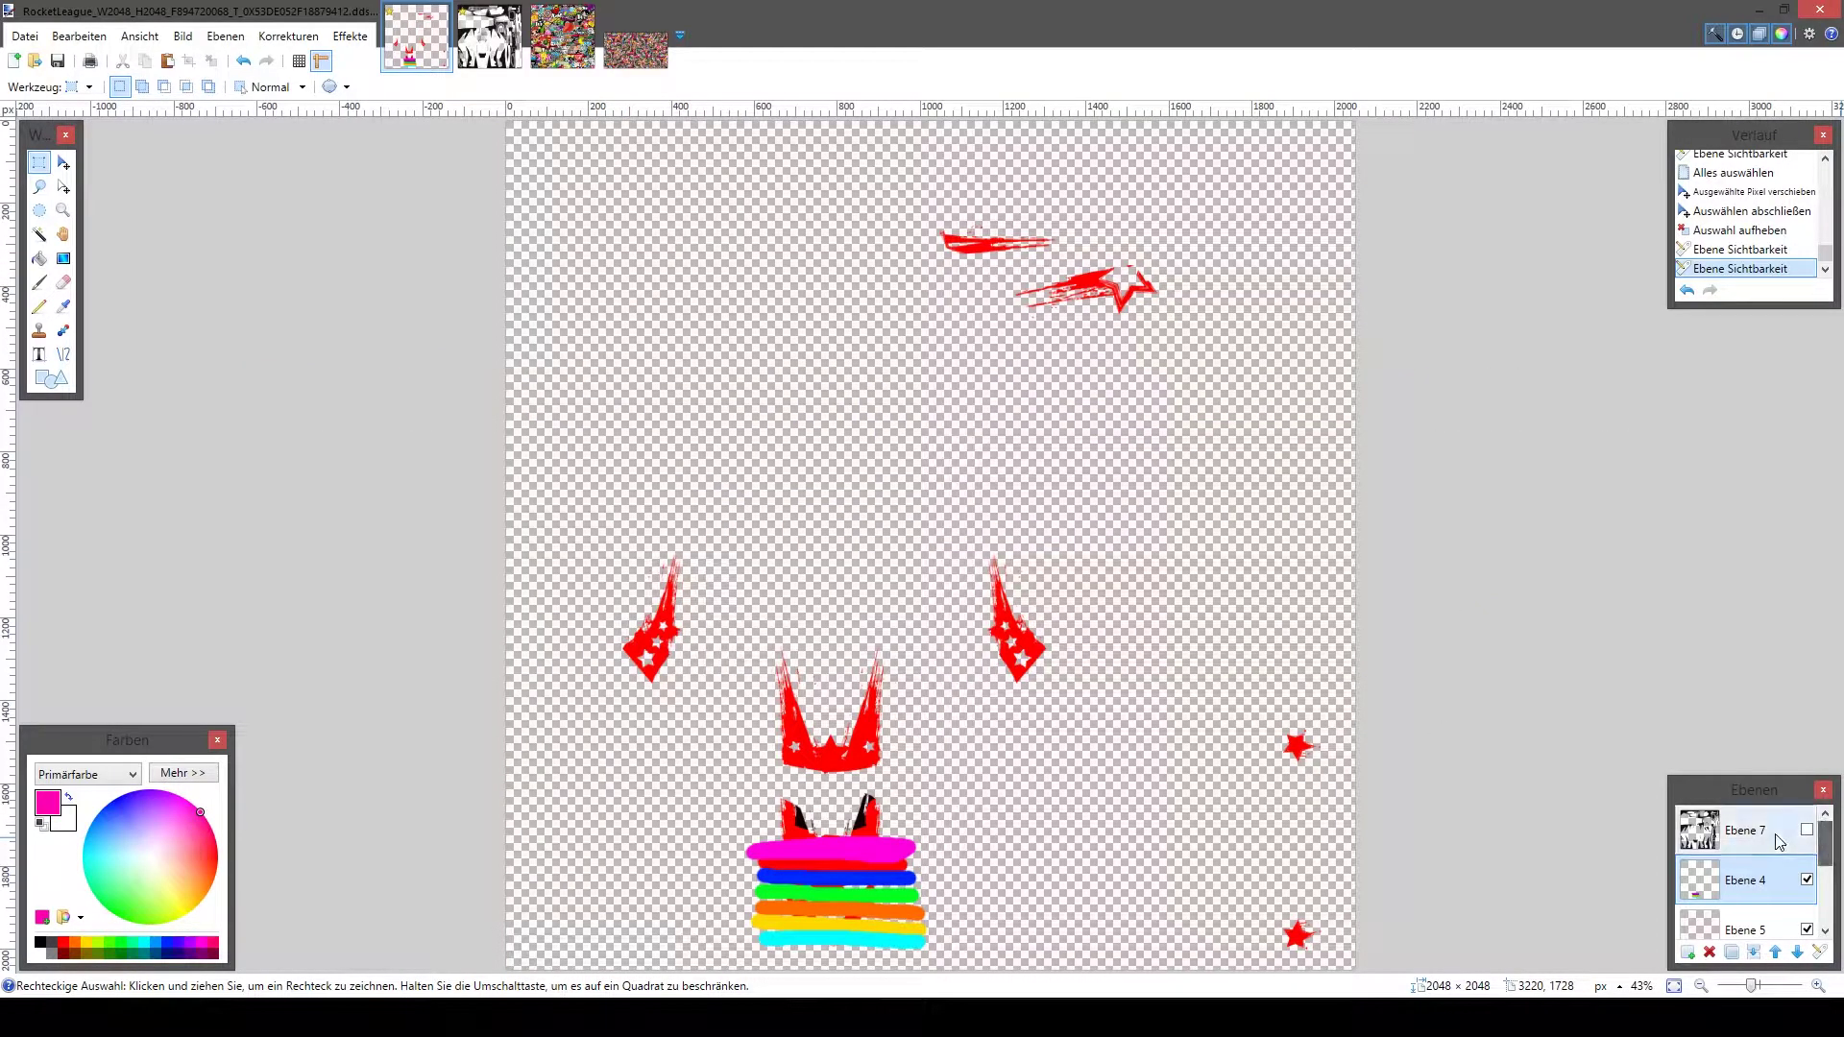
{"action": "left_click", "coordinate": [1810, 841]}
{"action": "left_click", "coordinate": [1809, 836]}
Save the texture as a DDS file with DXT3 compression in the Advanced Decal Tutorial folder, flattening its layers
{"action": "key", "text": "ctrl+shift+s"}
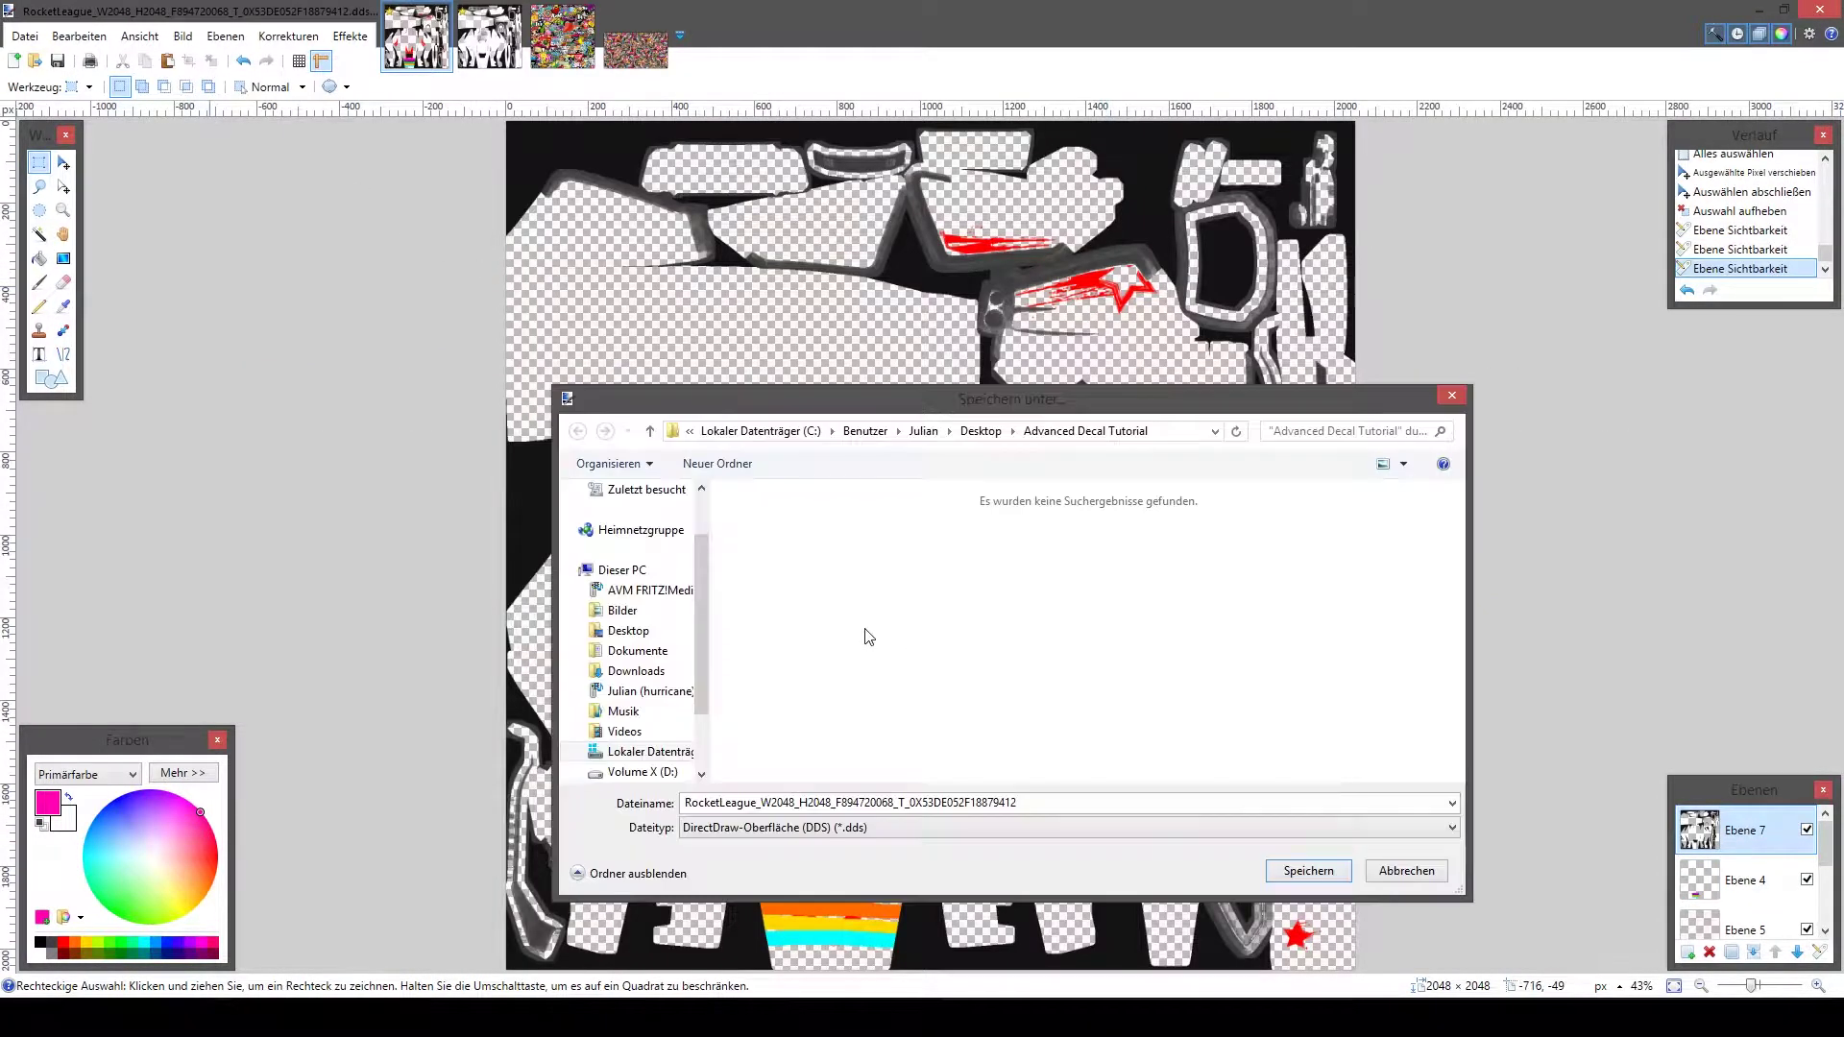
{"action": "key", "text": "Return"}
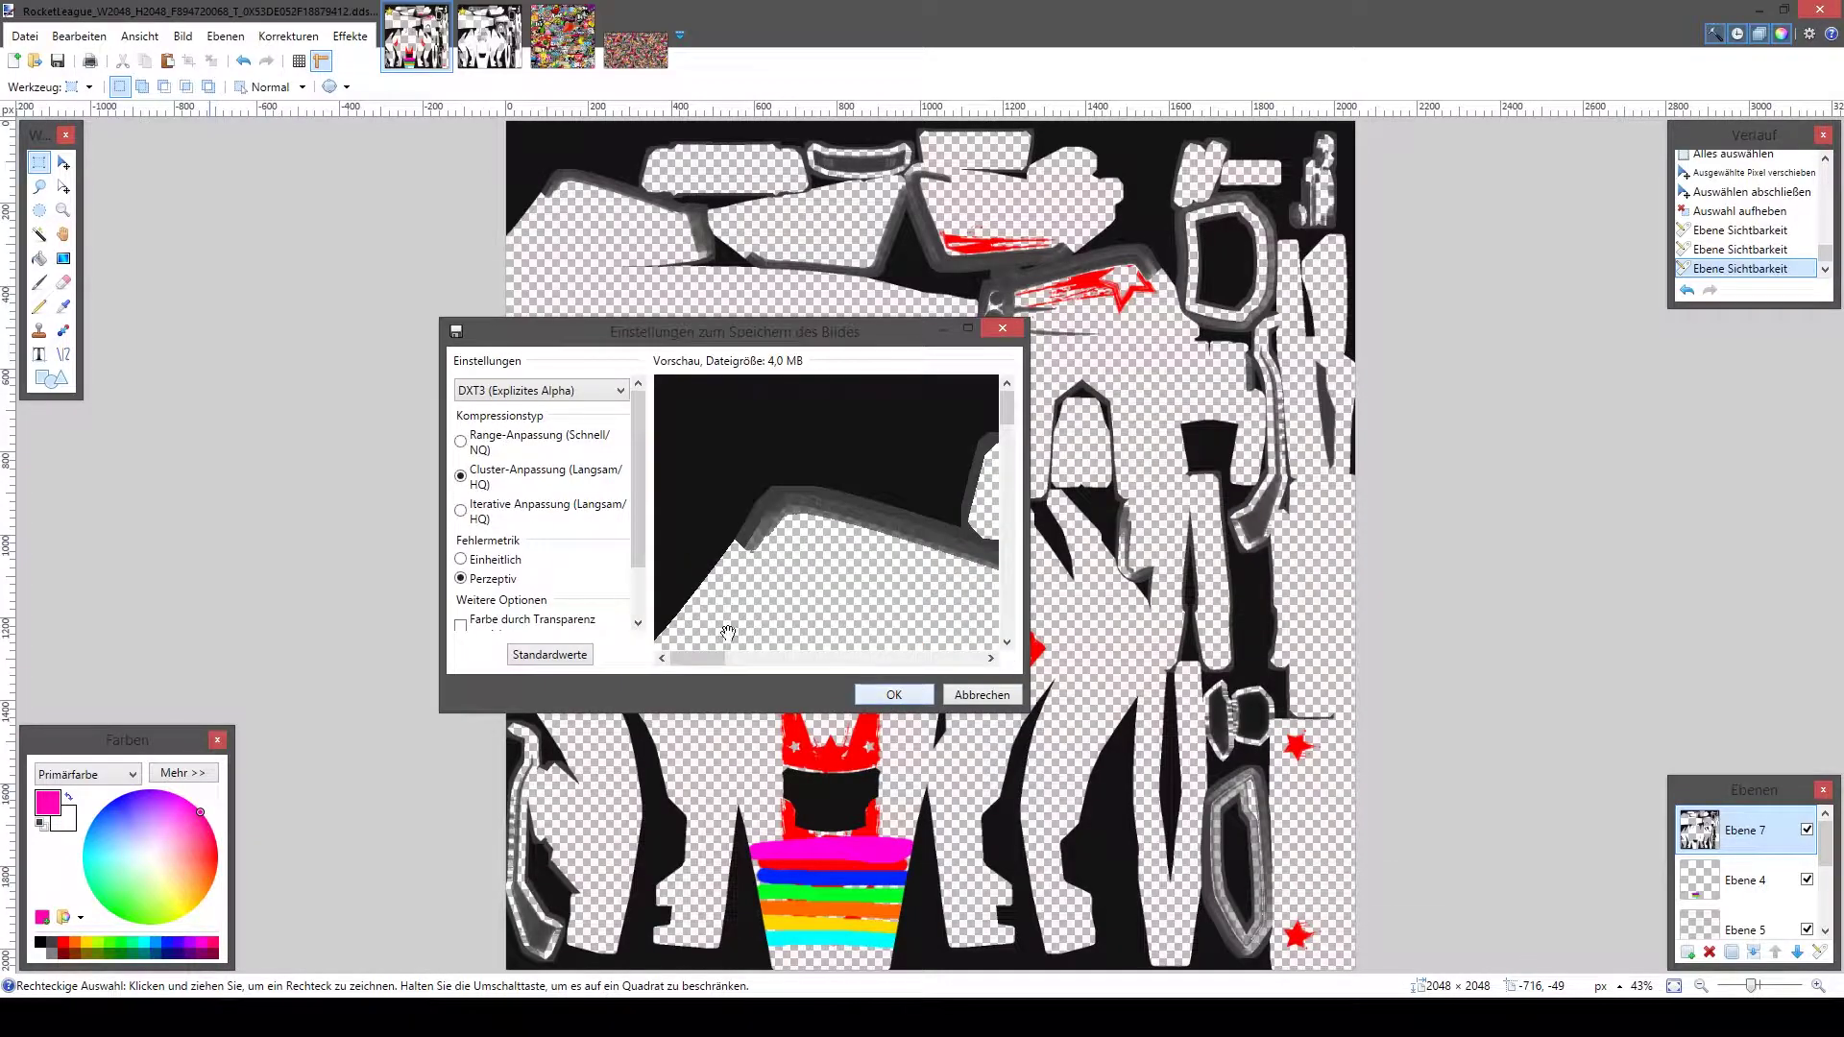
{"action": "left_click", "coordinate": [917, 695]}
{"action": "left_click", "coordinate": [860, 533]}
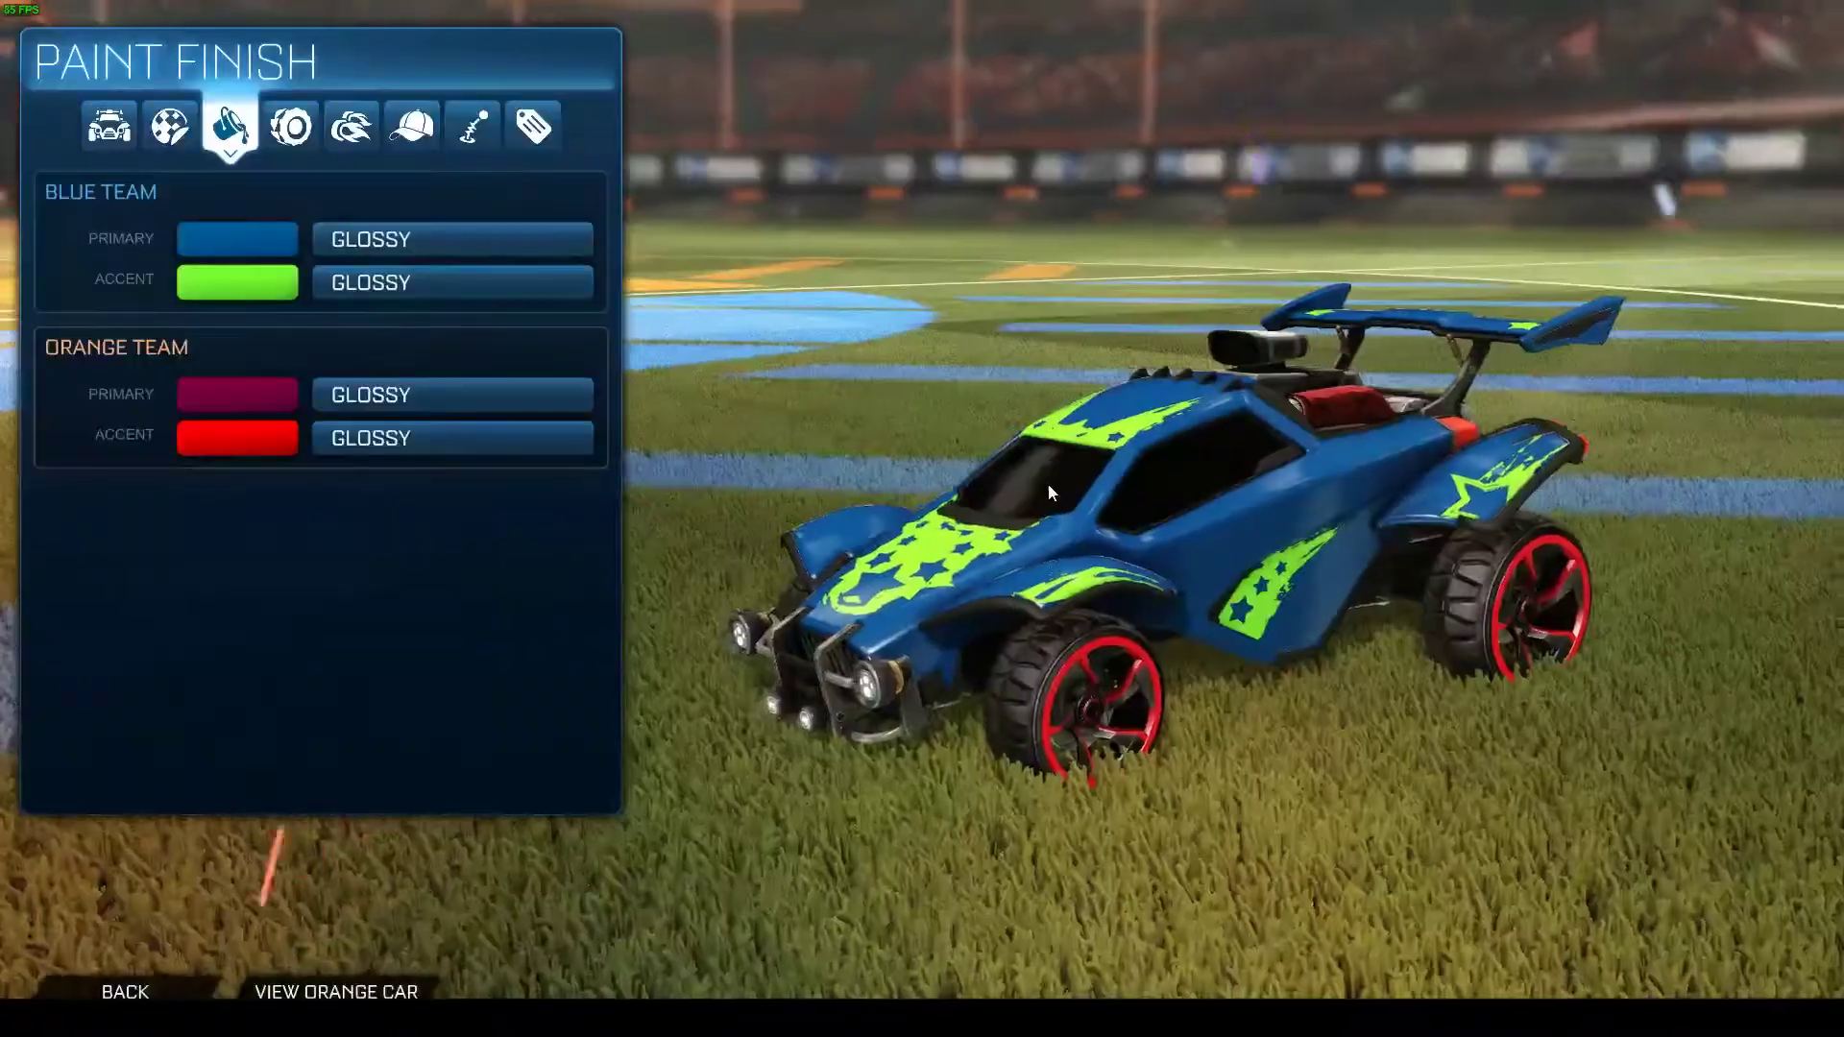
Switch to uMod and add the saved DDS texture from the Advanced Decal Tutorial folder to the RocketLeague texture list
{"action": "key", "text": "alt+Tab"}
{"action": "key", "text": "alt+Tab"}
{"action": "key", "text": "Tab"}
{"action": "key", "text": "Tab"}
{"action": "key", "text": "Tab"}
{"action": "key", "text": "Tab"}
{"action": "key", "text": "Tab"}
{"action": "key", "text": "Tab"}
{"action": "key", "text": "Tab"}
{"action": "key", "text": "Tab"}
{"action": "key", "text": "Tab"}
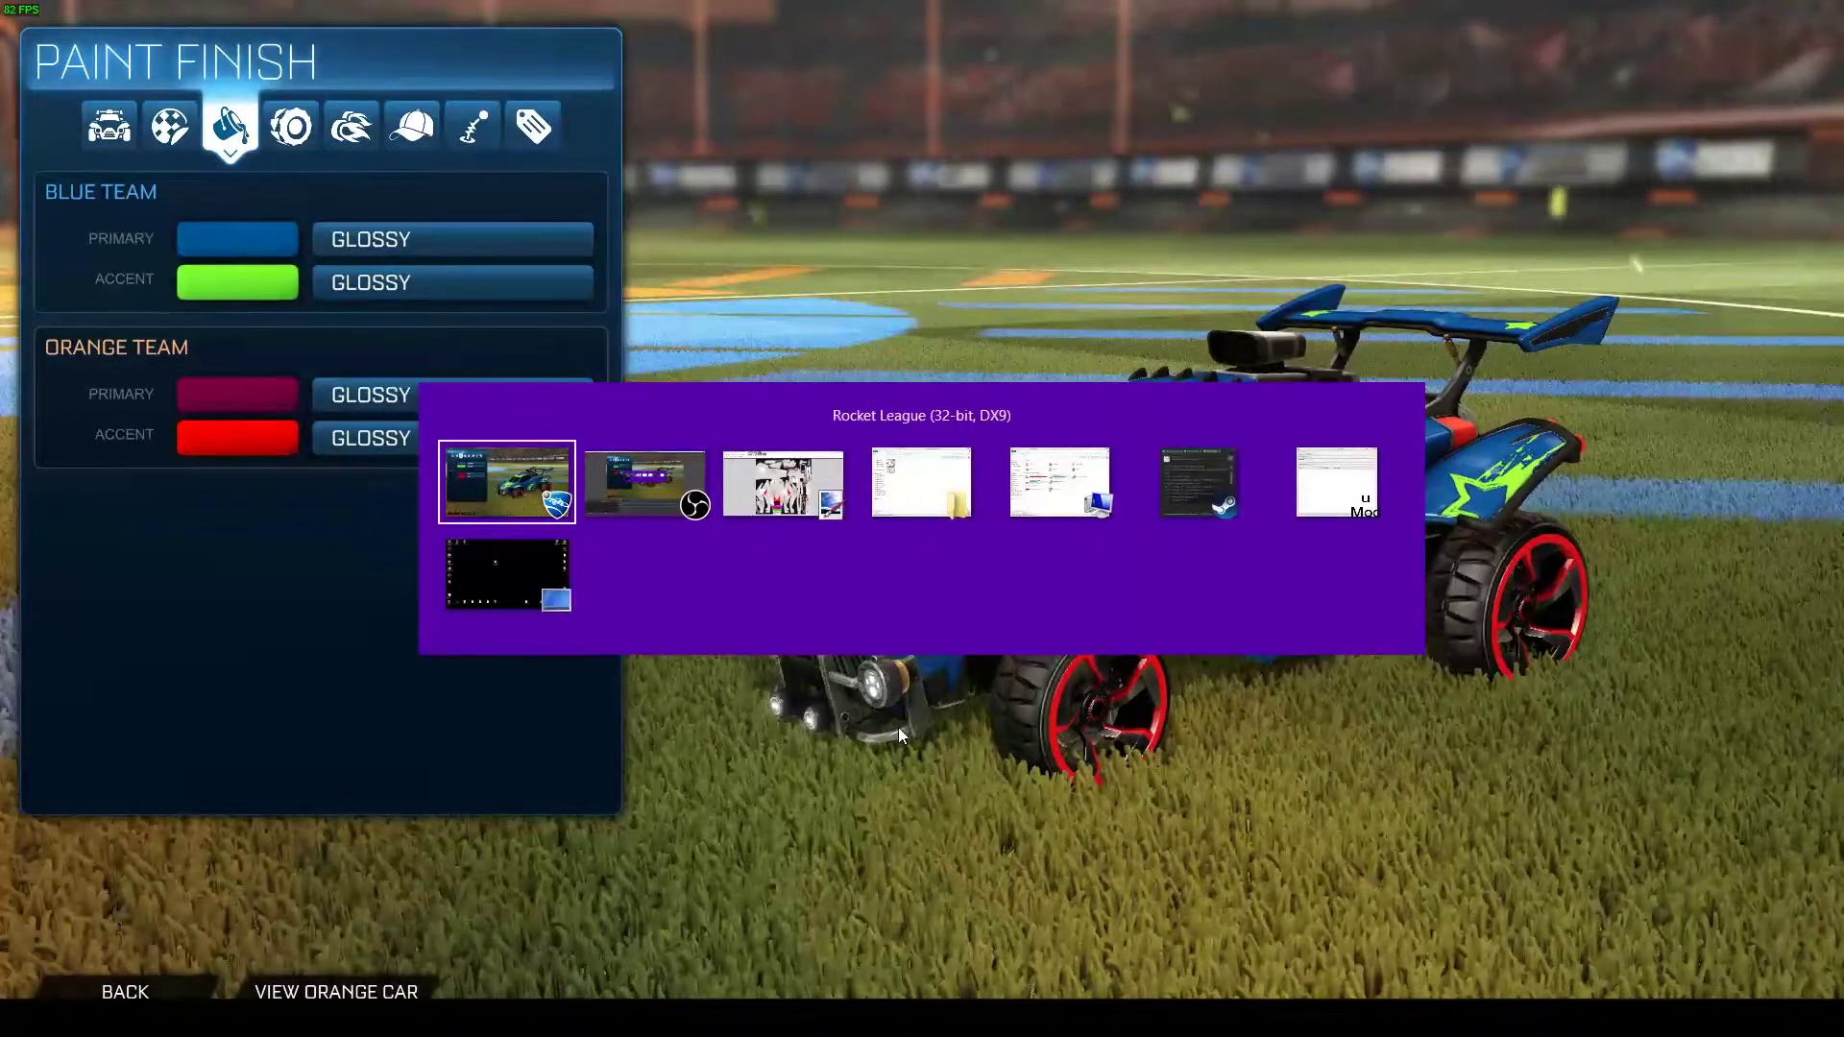
{"action": "key", "text": "Tab"}
{"action": "key", "text": "Tab"}
{"action": "key", "text": "Tab"}
{"action": "key", "text": "Tab"}
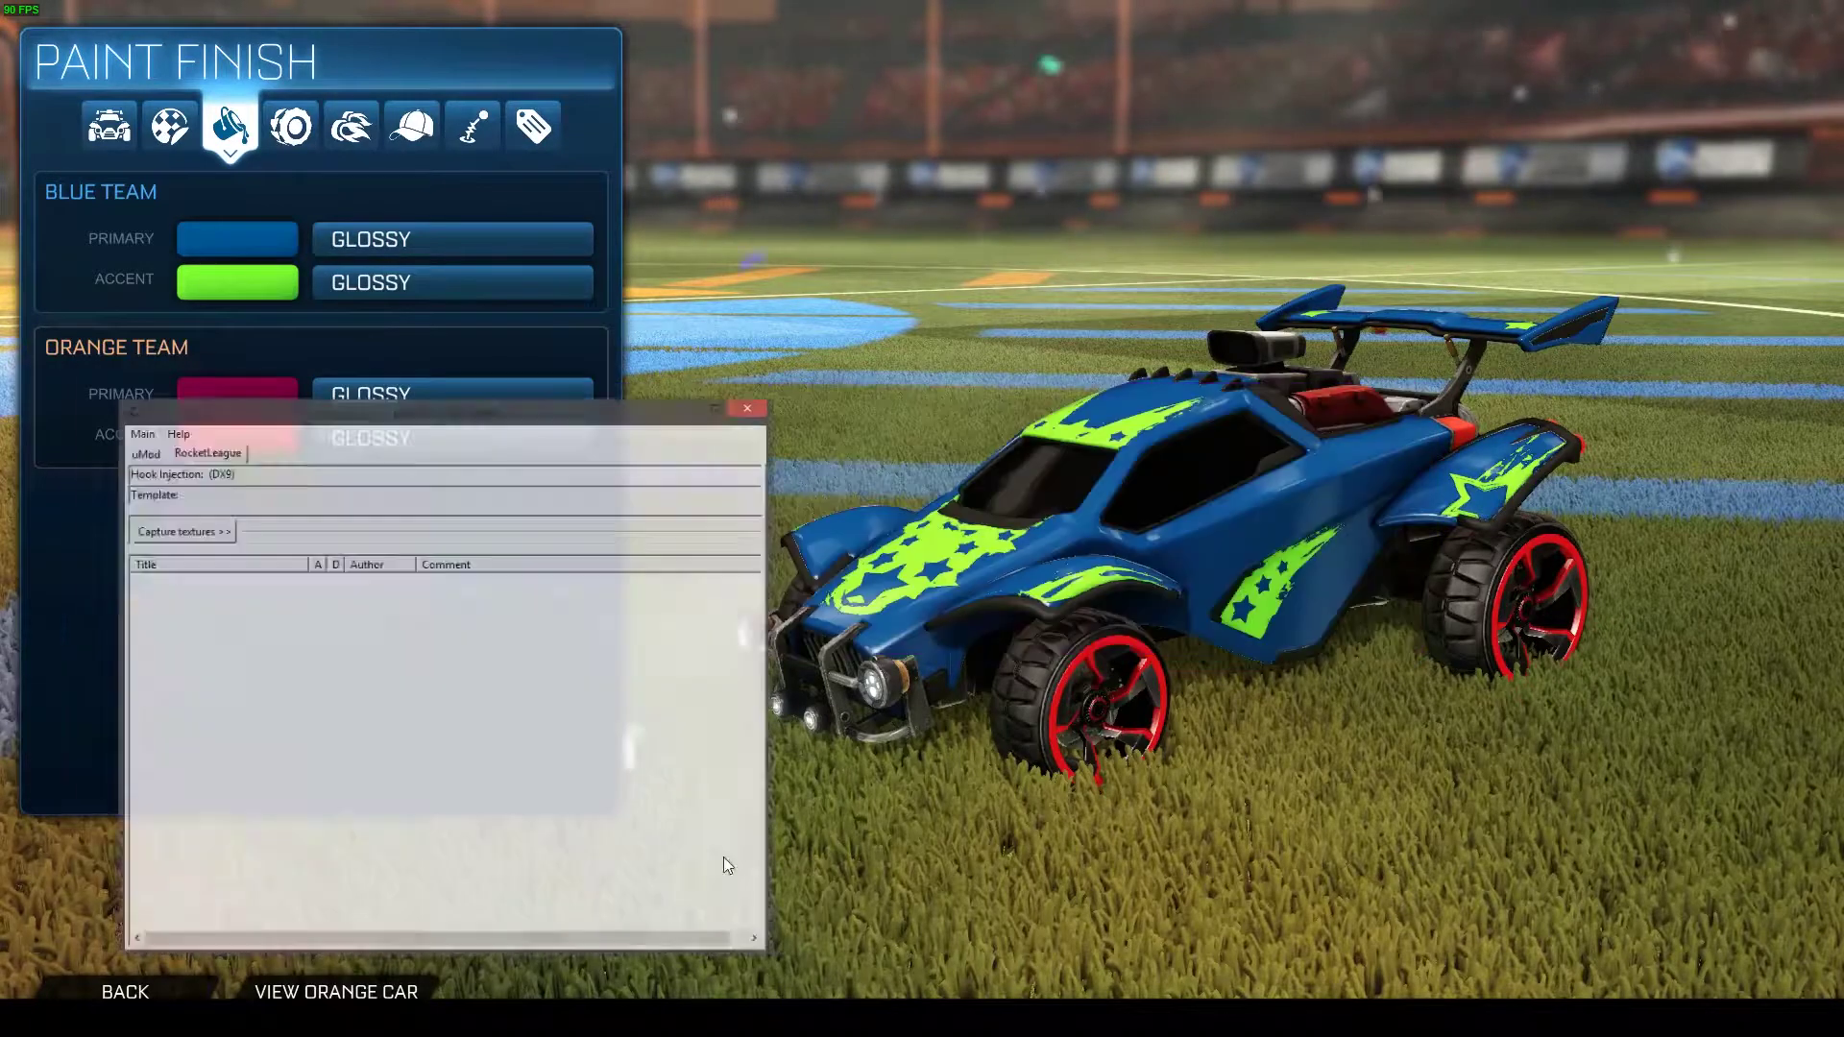
{"action": "left_click", "coordinate": [331, 924]}
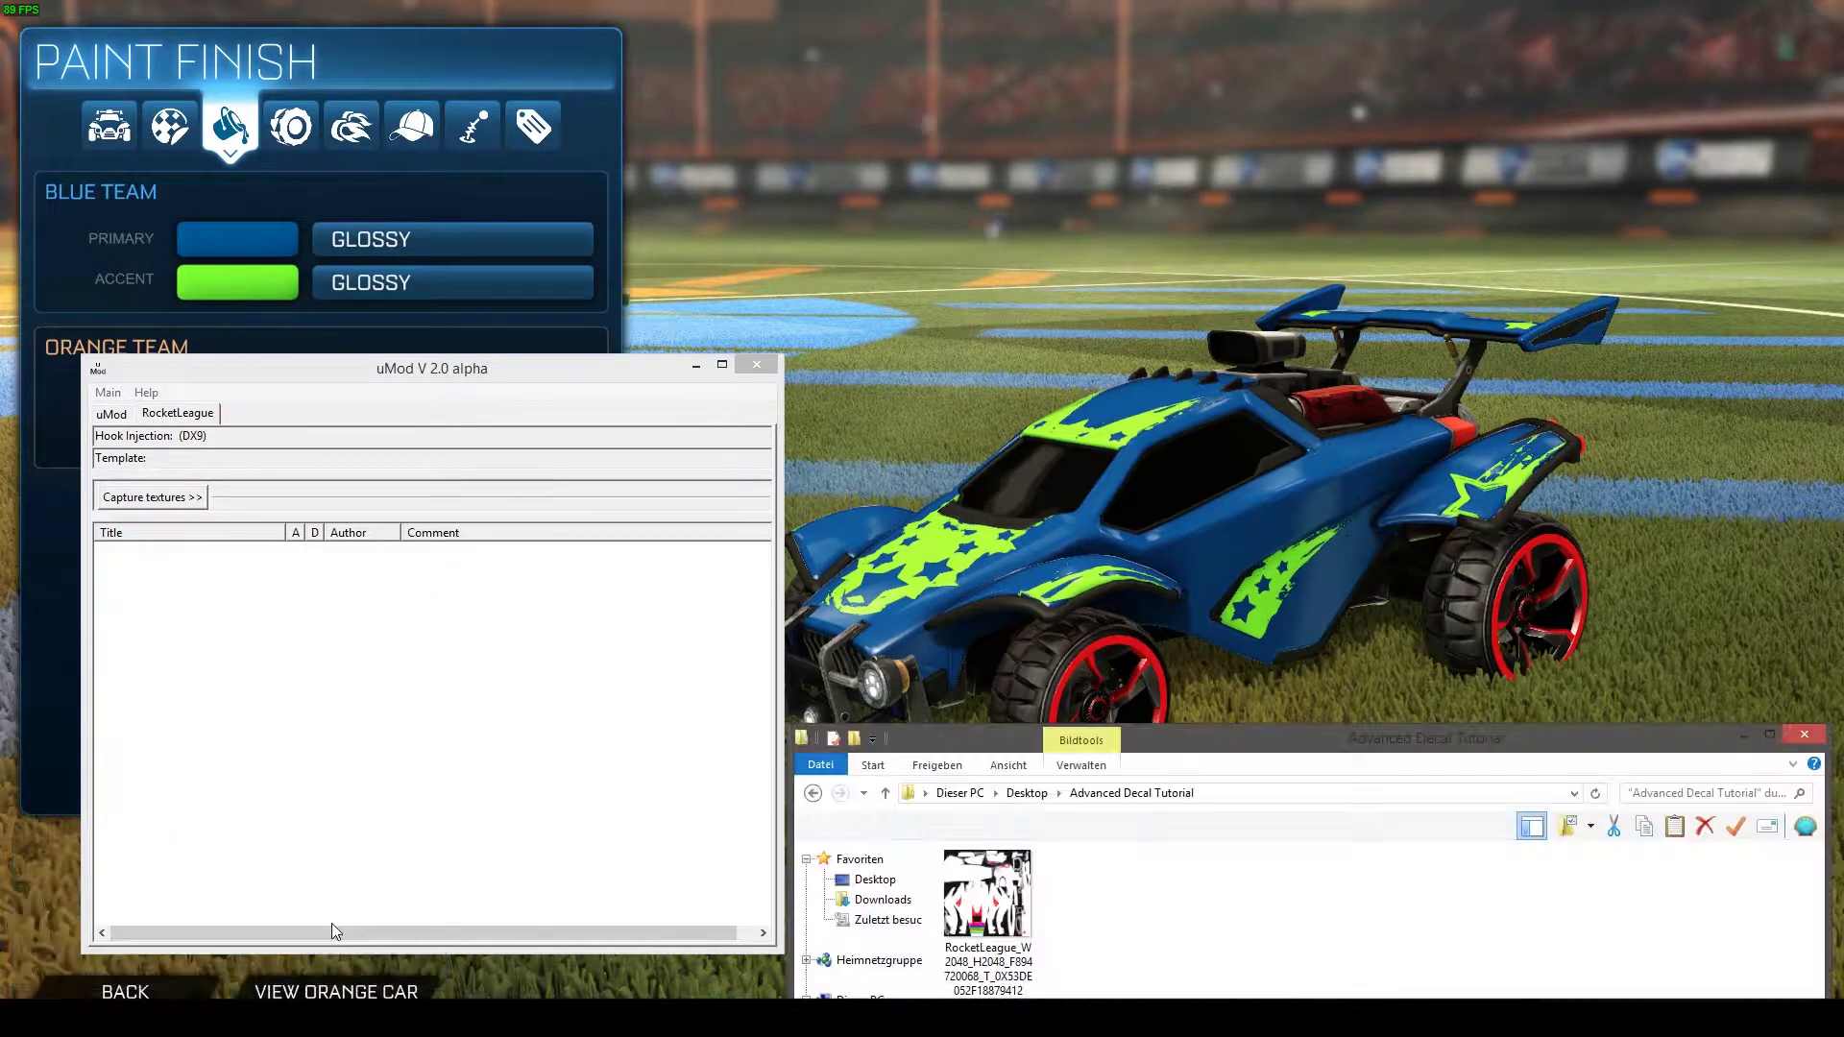
{"action": "left_click_drag", "start_coordinate": [988, 893], "coordinate": [494, 701]}
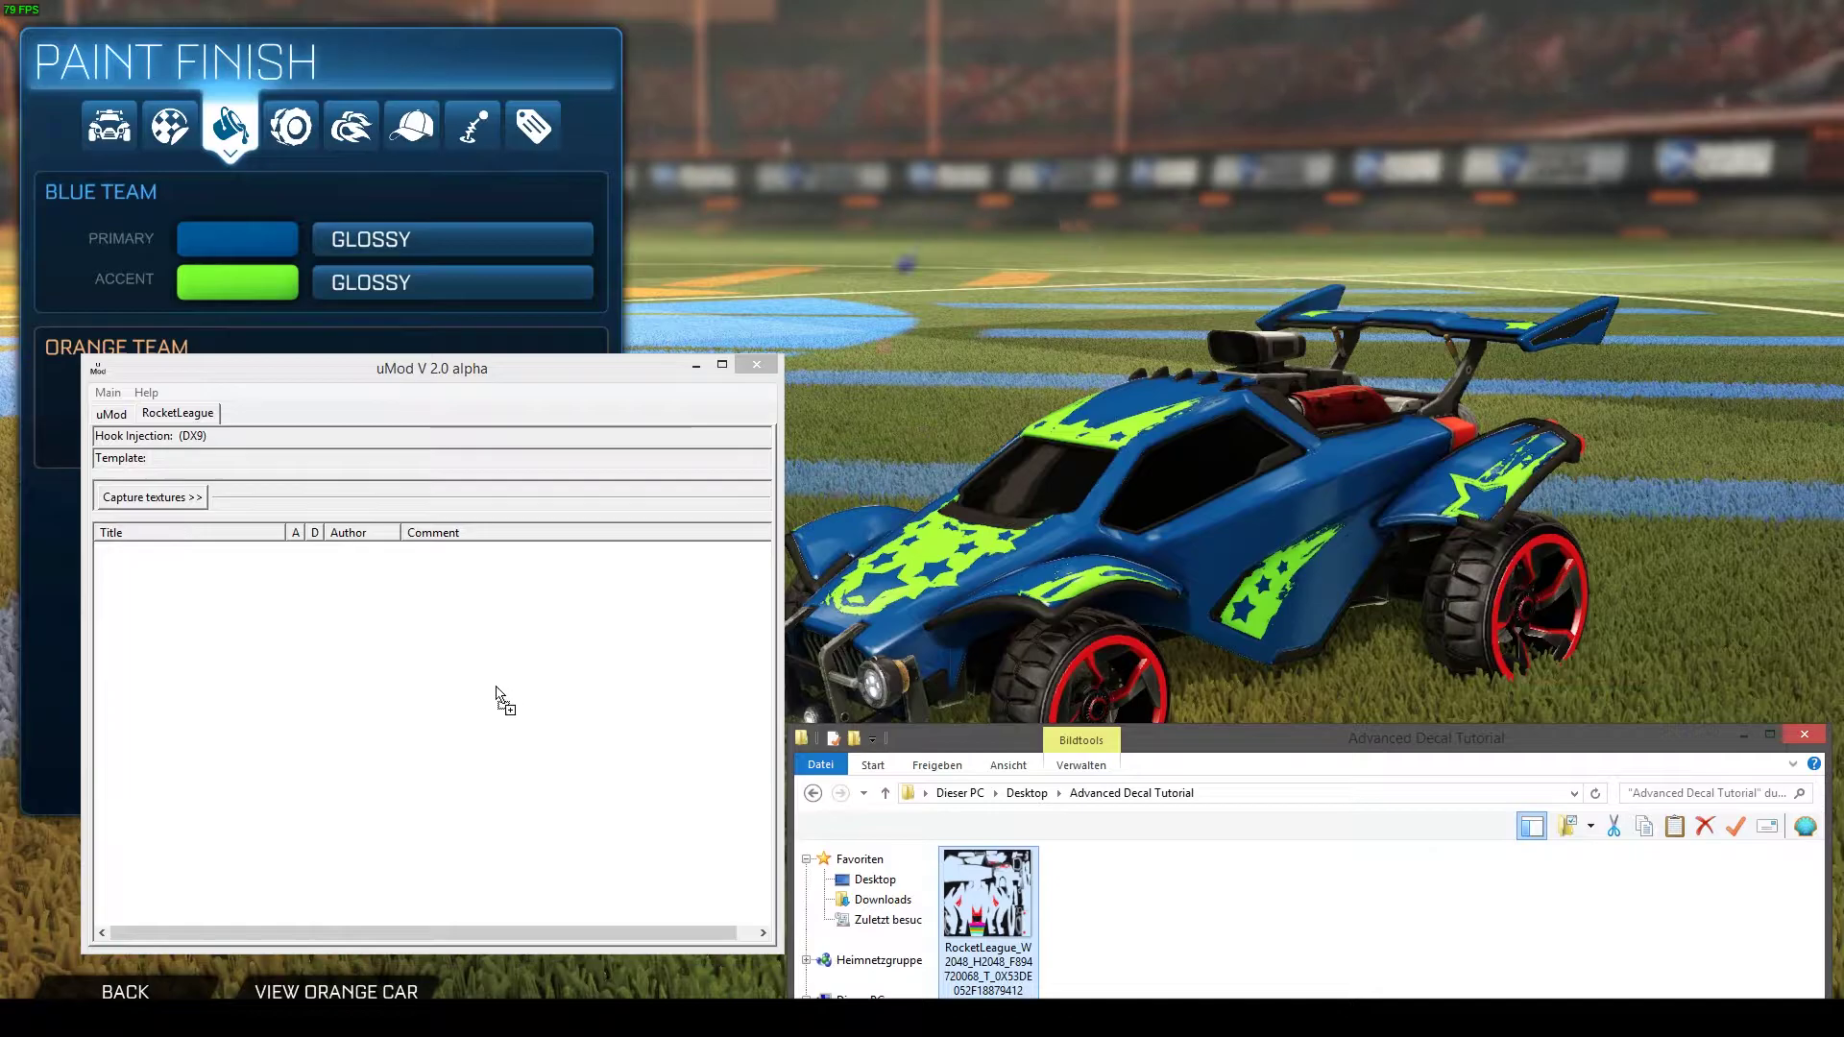
Examine the striped decal on the car's hood in Rocket League from different angles
{"action": "mouse_move", "coordinate": [1115, 564]}
{"action": "left_mouse_down"}
{"action": "mouse_move", "coordinate": [1196, 586]}
{"action": "mouse_move", "coordinate": [1292, 826]}
{"action": "mouse_move", "coordinate": [1009, 677]}
{"action": "mouse_move", "coordinate": [1103, 697]}
{"action": "left_mouse_up"}
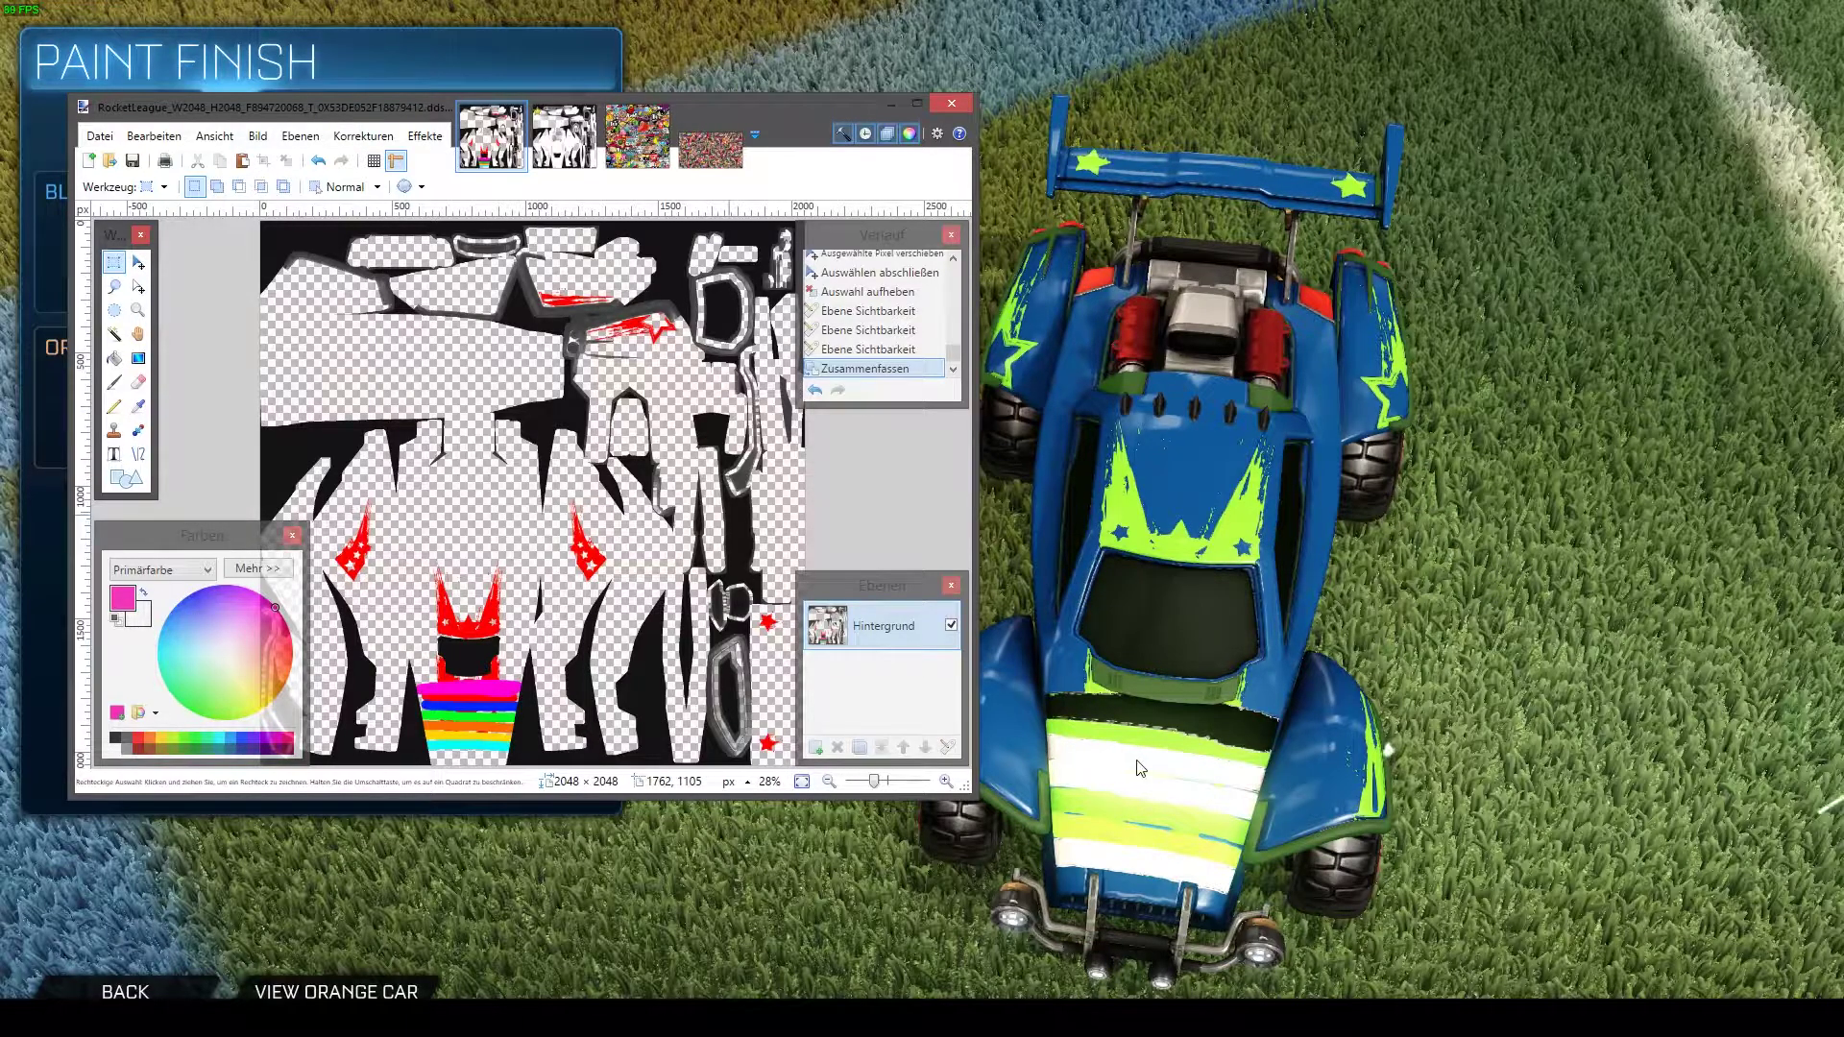
{"action": "left_click", "coordinate": [1246, 768]}
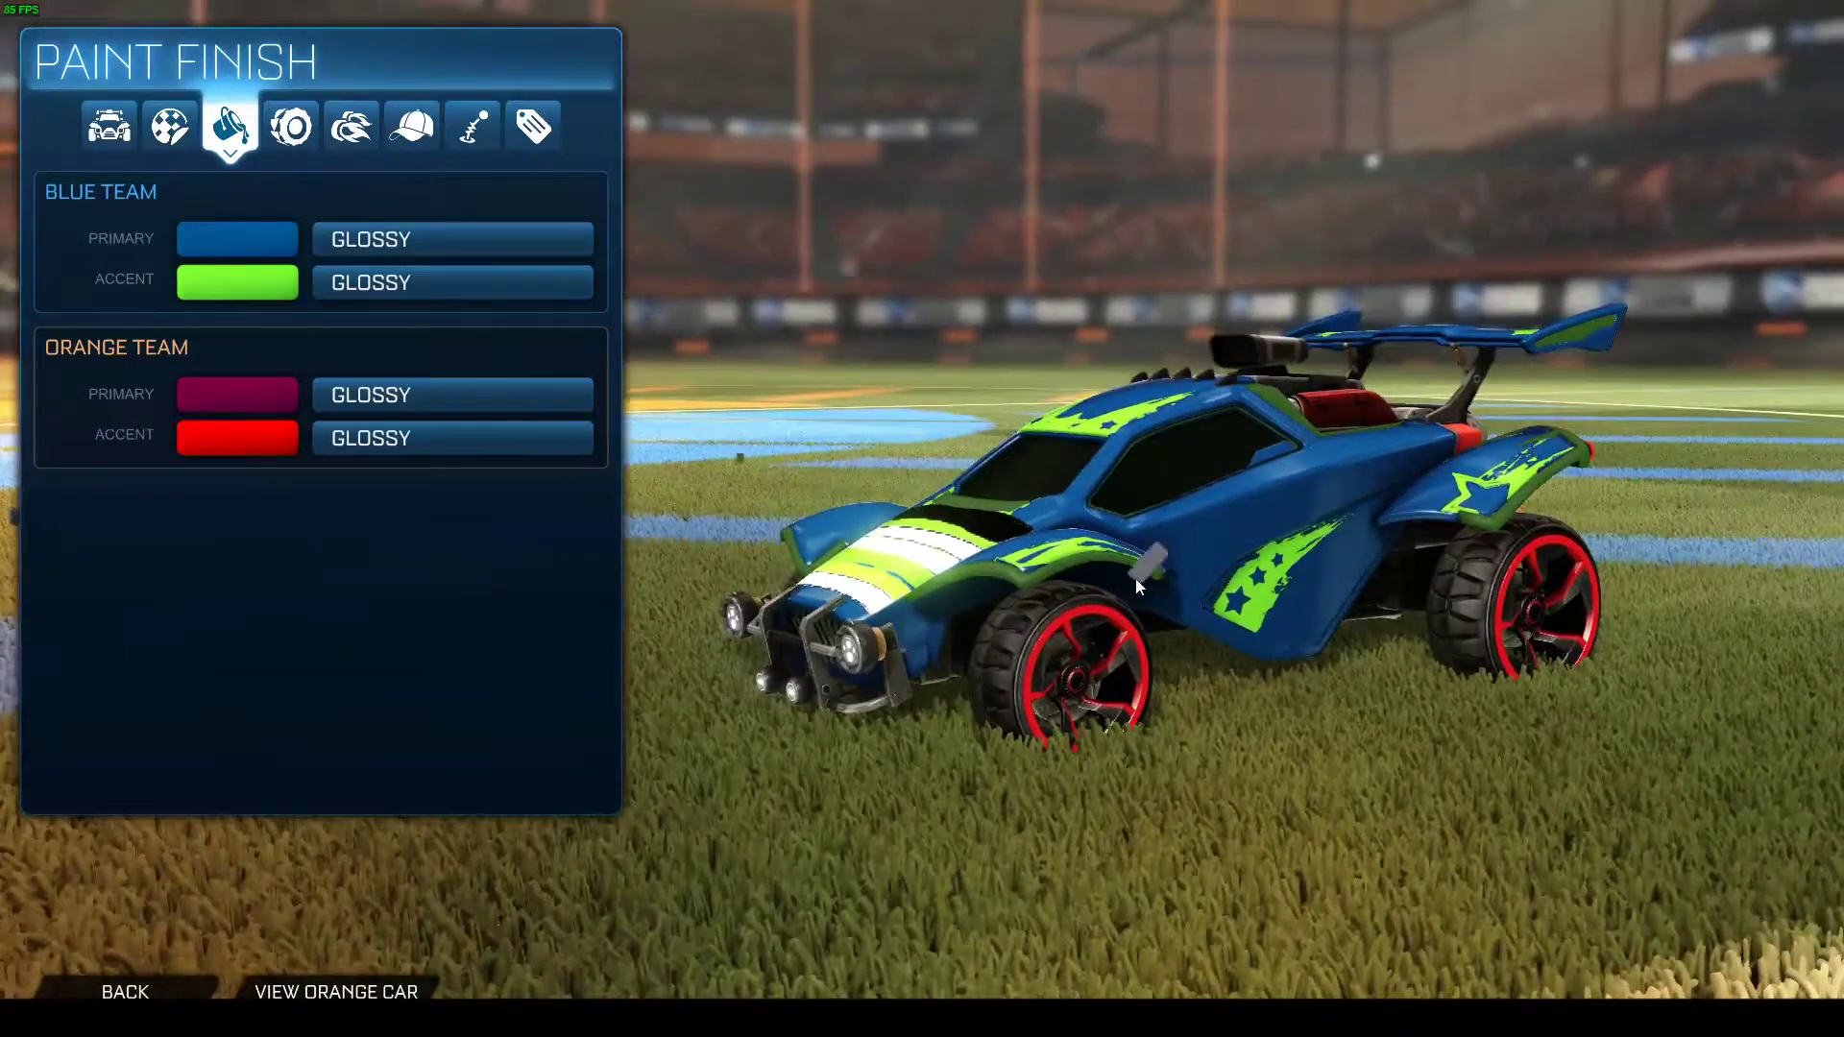
Switch back to paint.net, maximize its window and undo the flattening to restore the separate layers
{"action": "key", "text": "alt+Tab"}
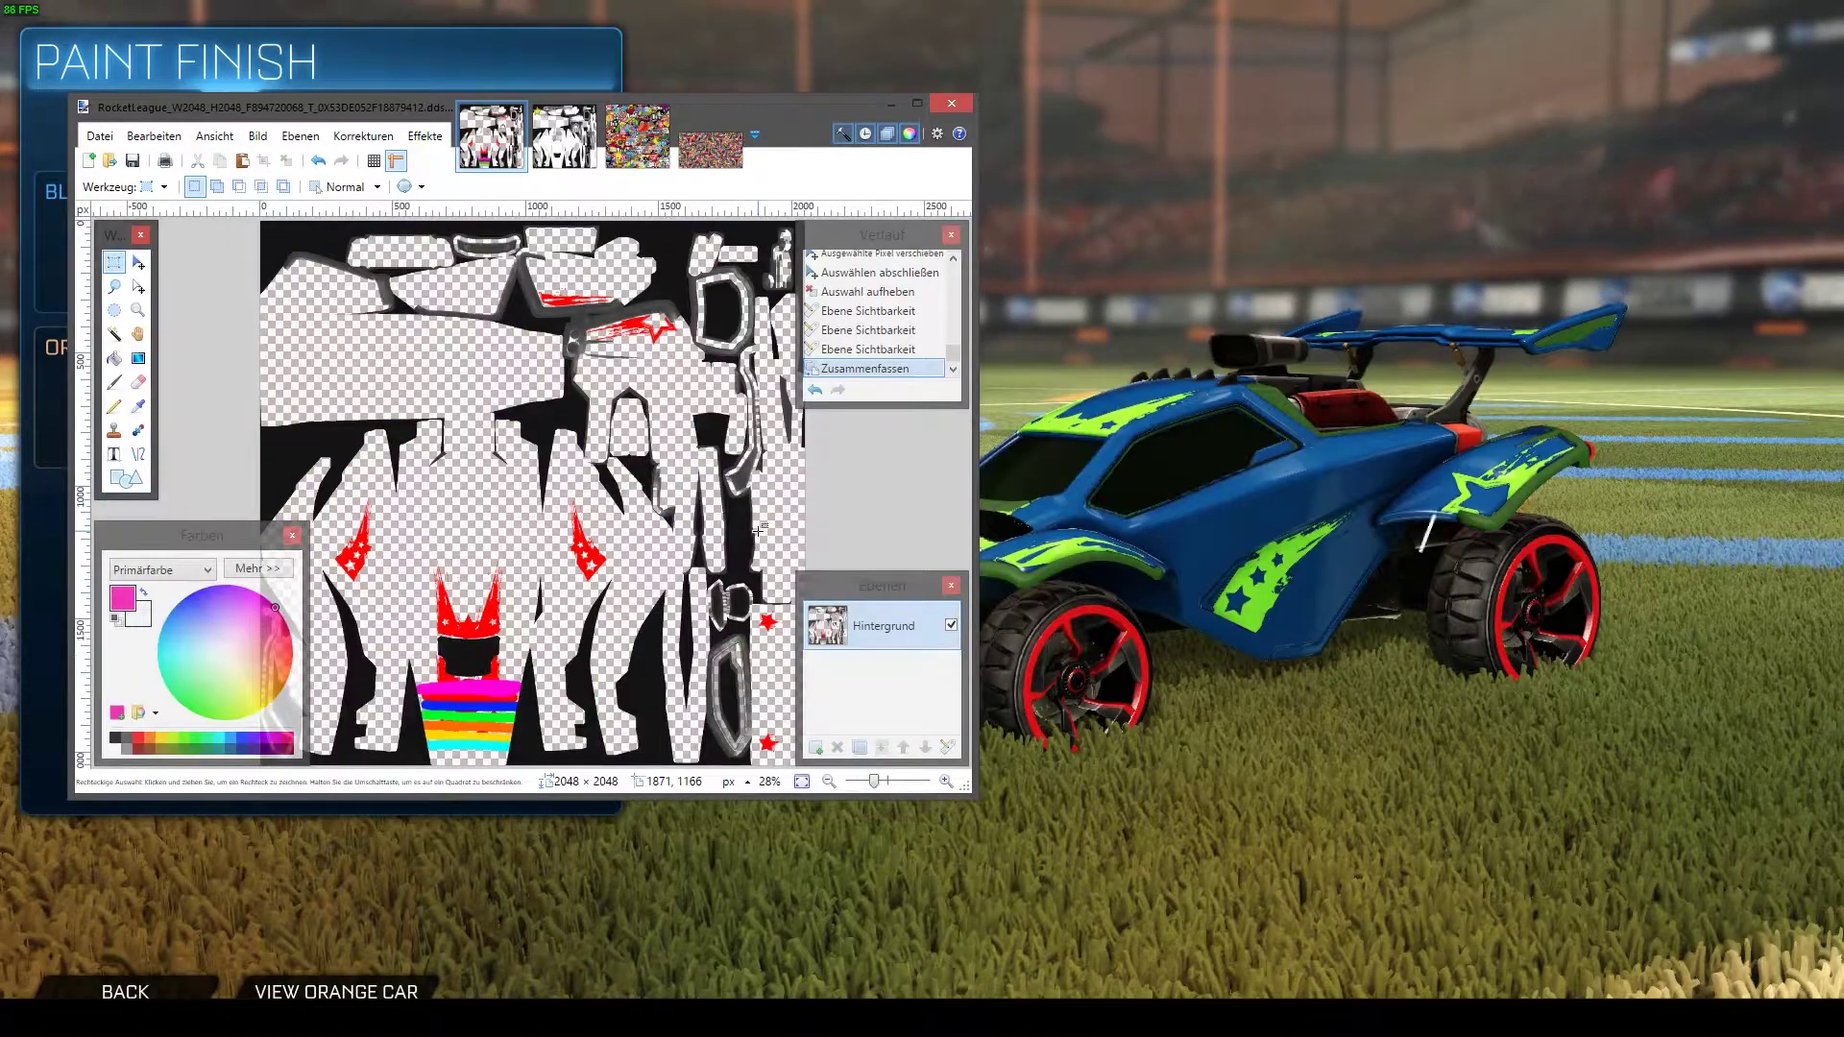
{"action": "mouse_move", "coordinate": [738, 102]}
{"action": "left_mouse_down"}
{"action": "mouse_move", "coordinate": [837, 30]}
{"action": "mouse_move", "coordinate": [838, 0]}
{"action": "left_mouse_up"}
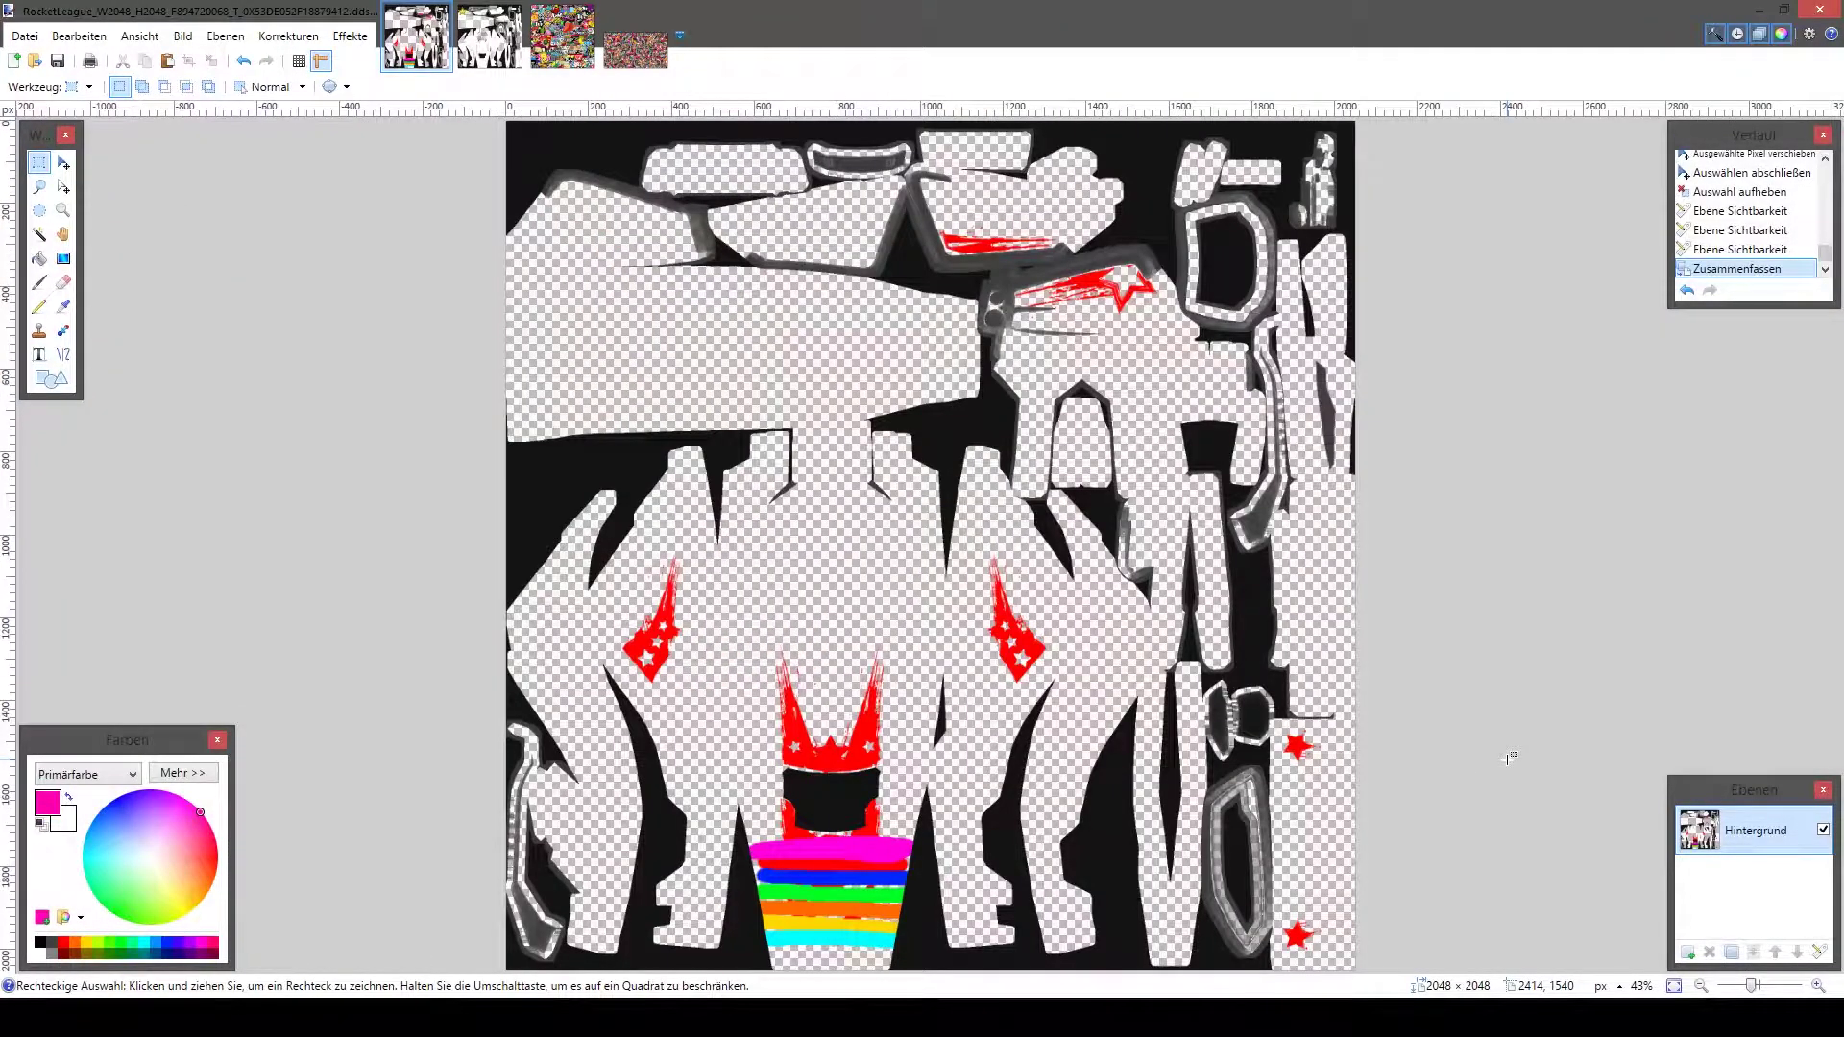
{"action": "key", "text": "ctrl+z"}
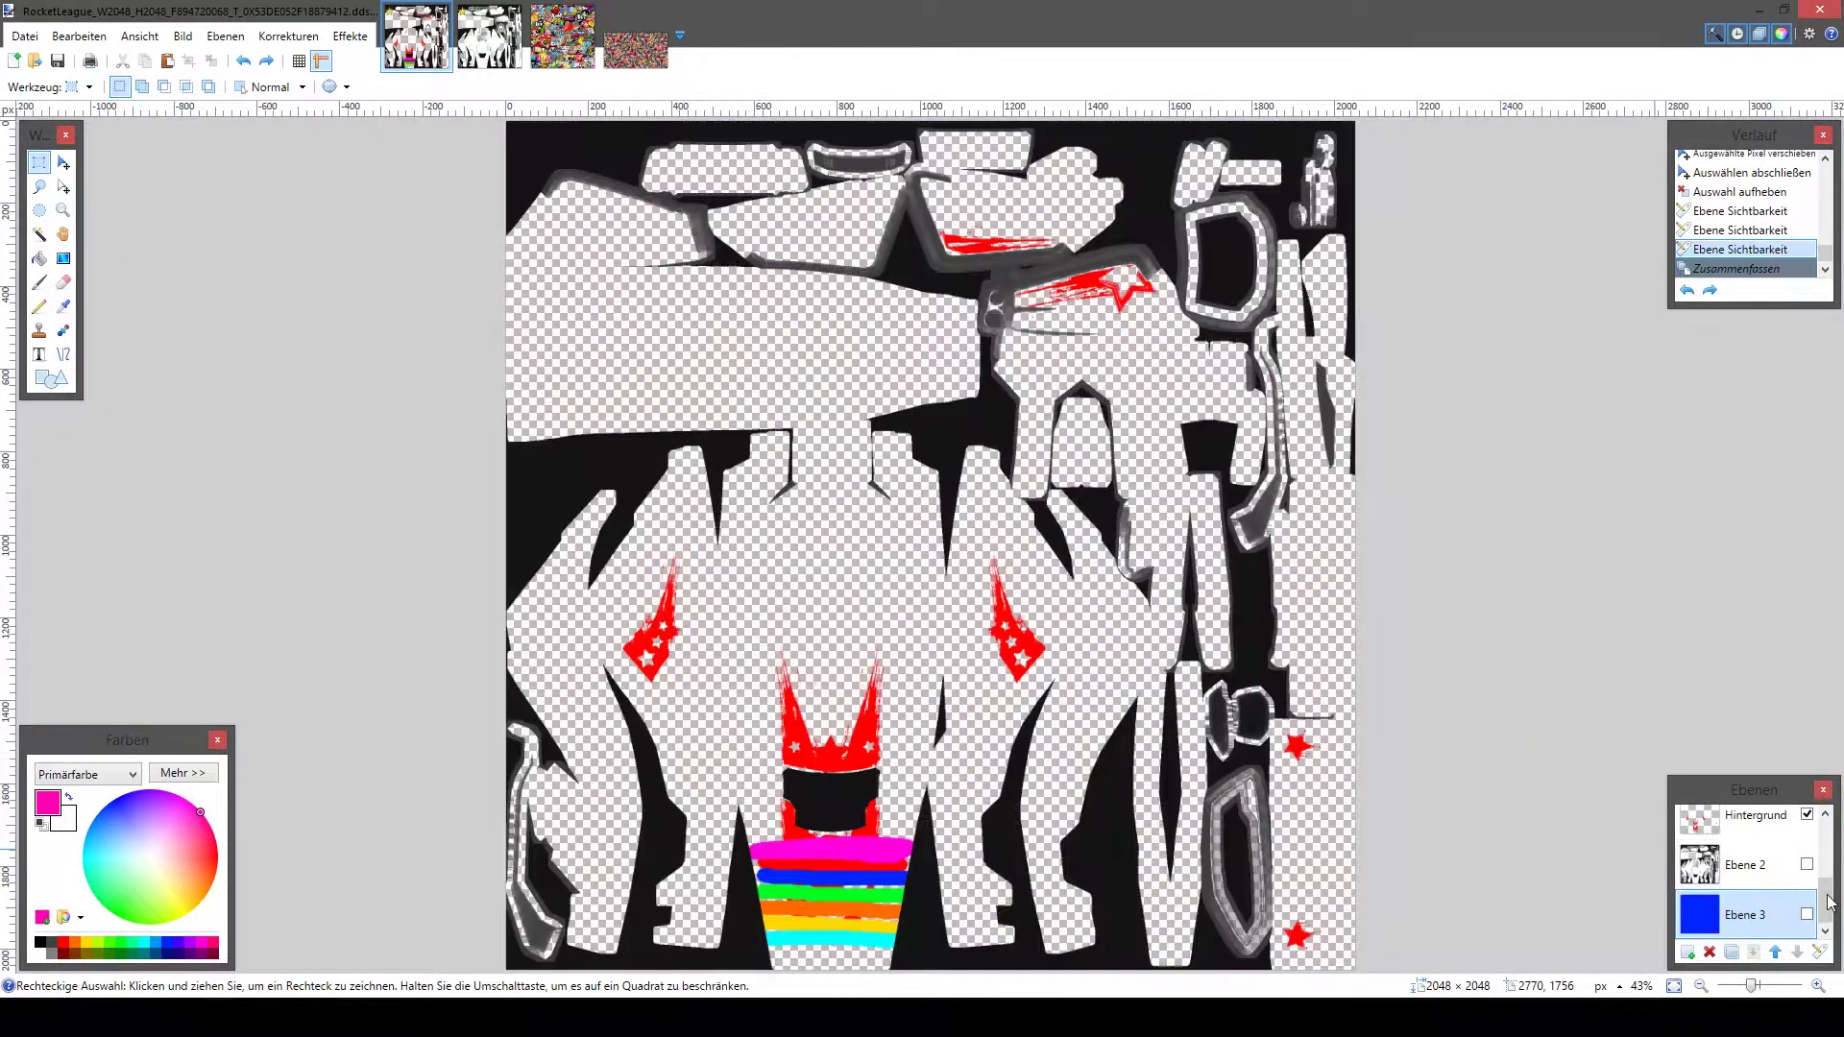
{"action": "left_click_drag", "start_coordinate": [1828, 858], "coordinate": [1828, 847]}
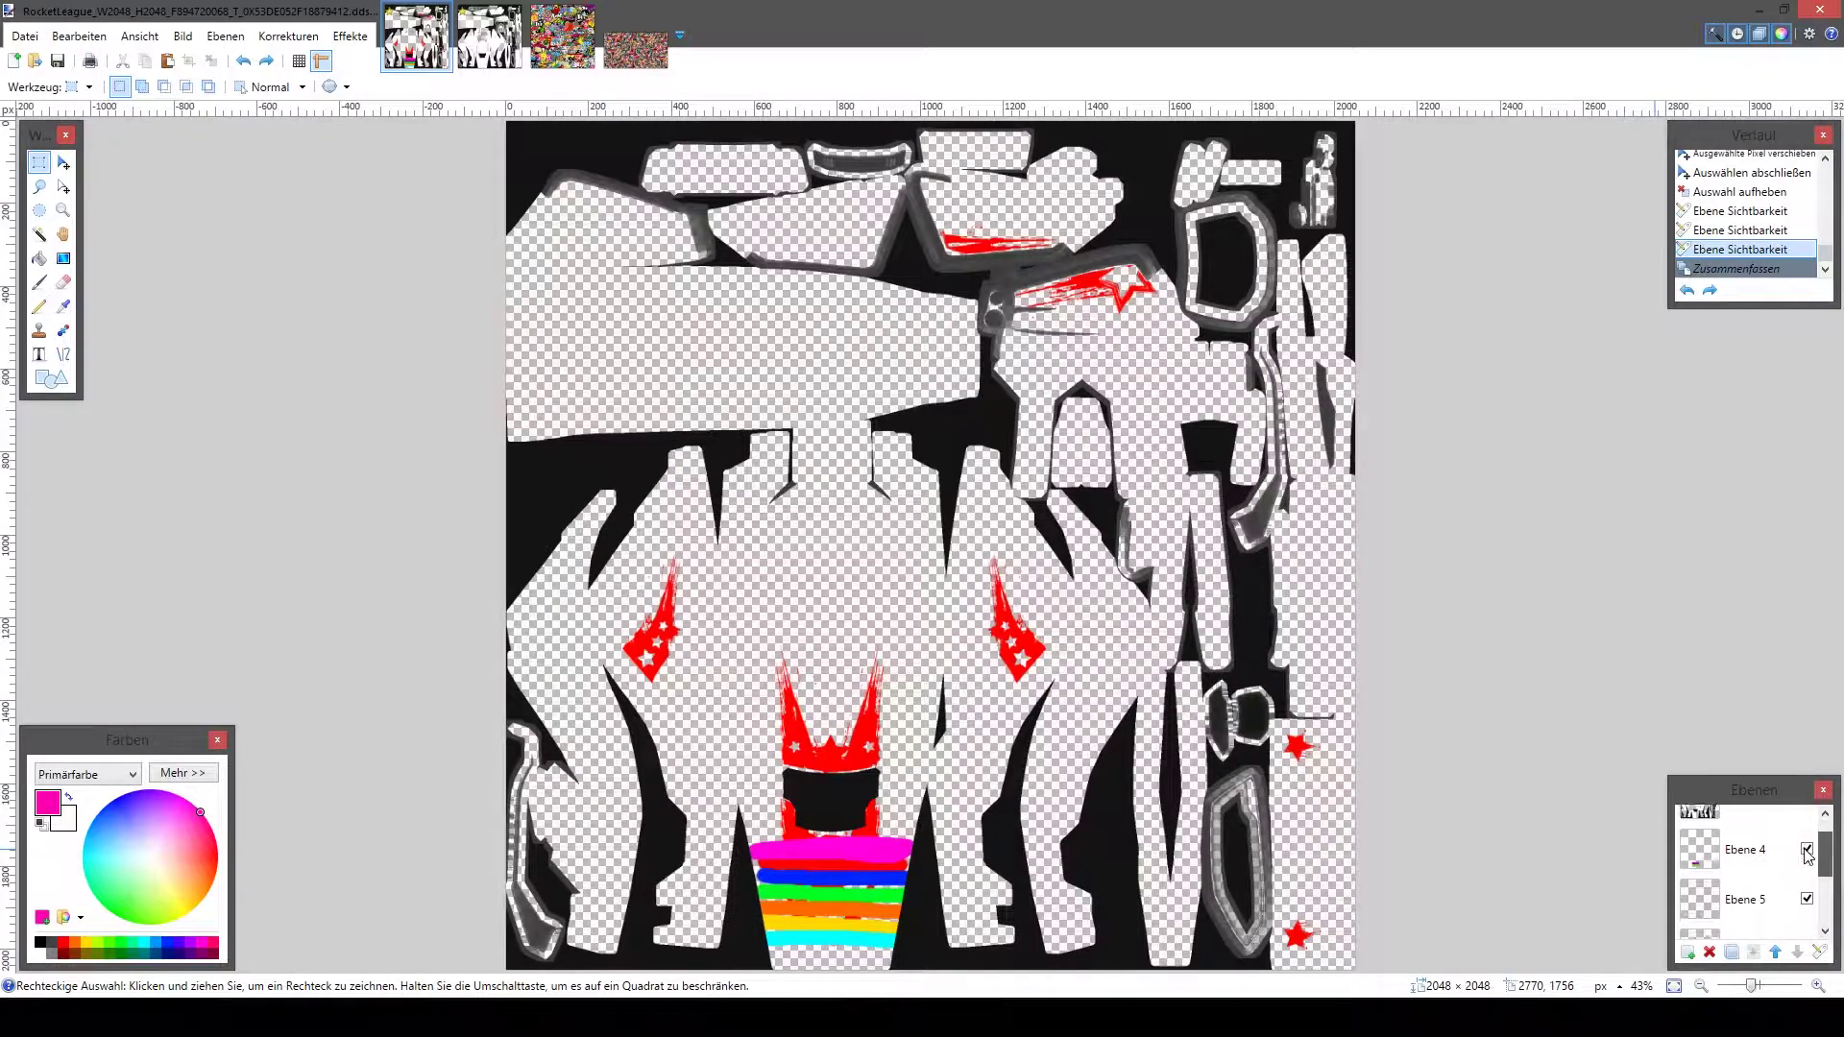
Fill the two side star decals and the crown-shaped decal on the Hintergrund layer with yellow using the Paint Bucket
{"action": "left_click", "coordinate": [1727, 852]}
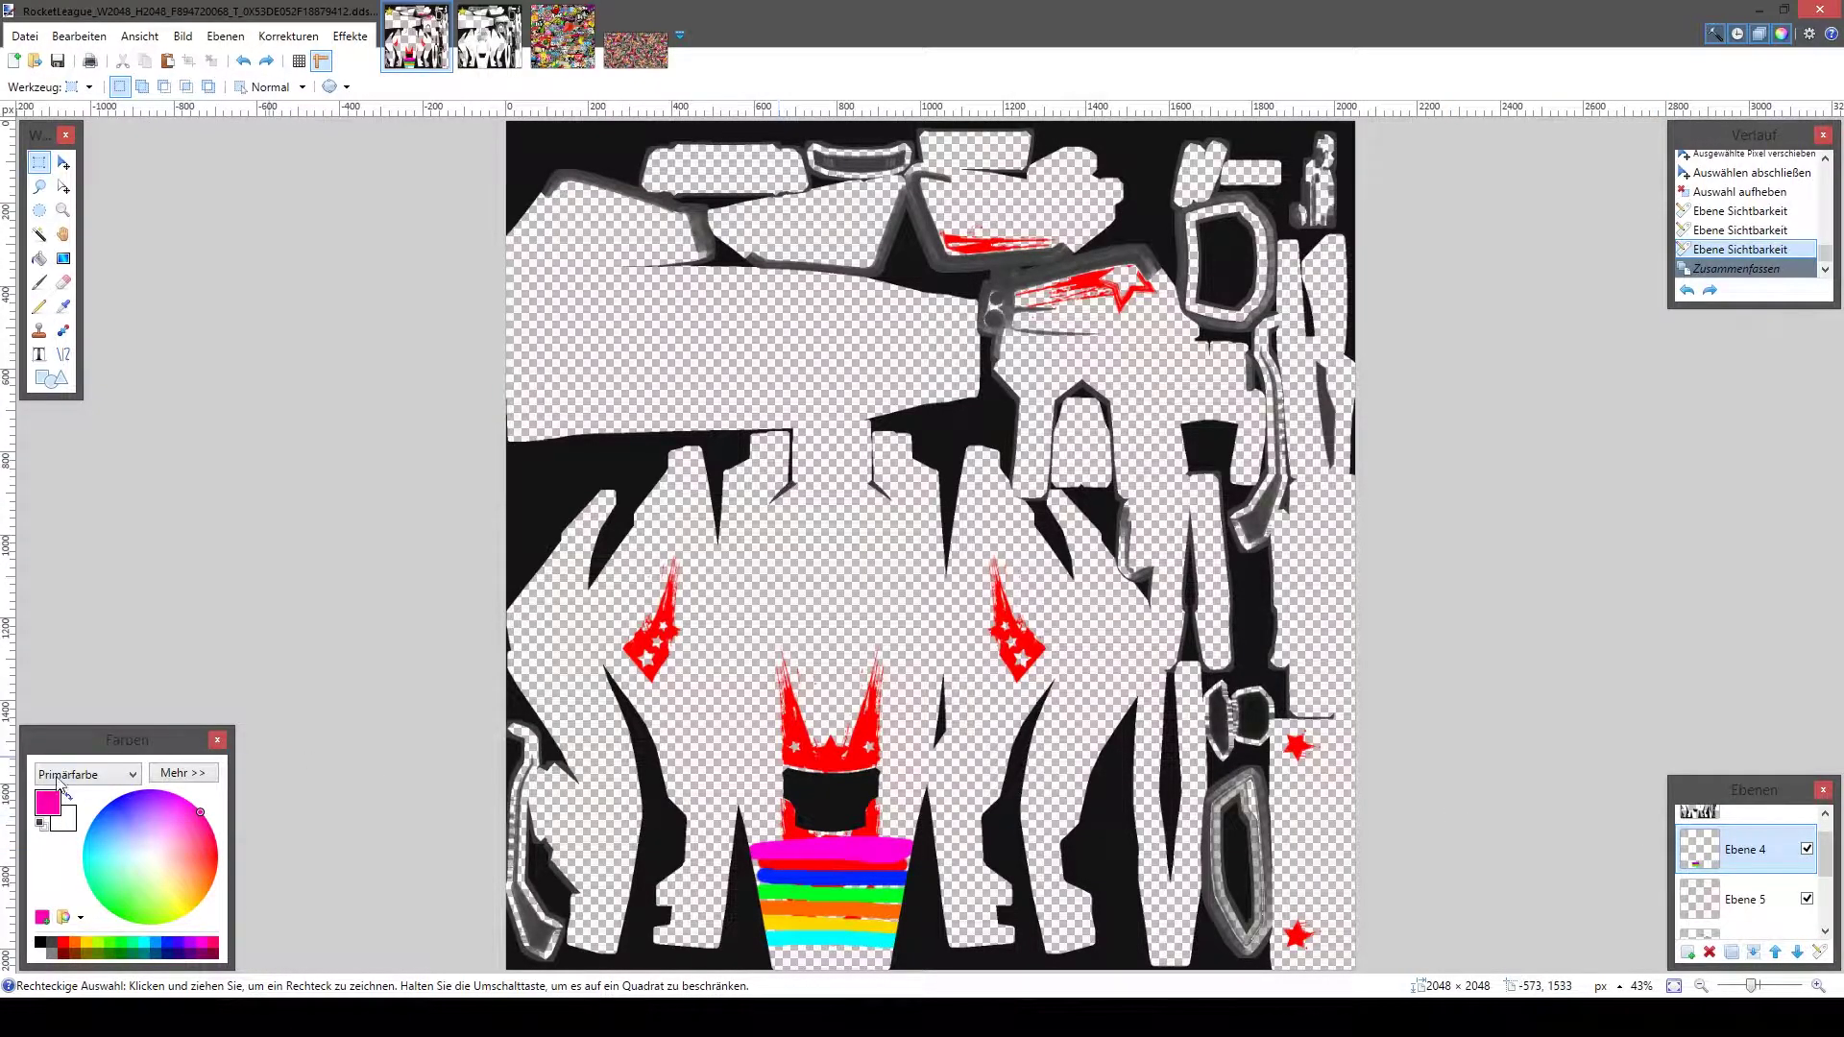
{"action": "left_click", "coordinate": [88, 944]}
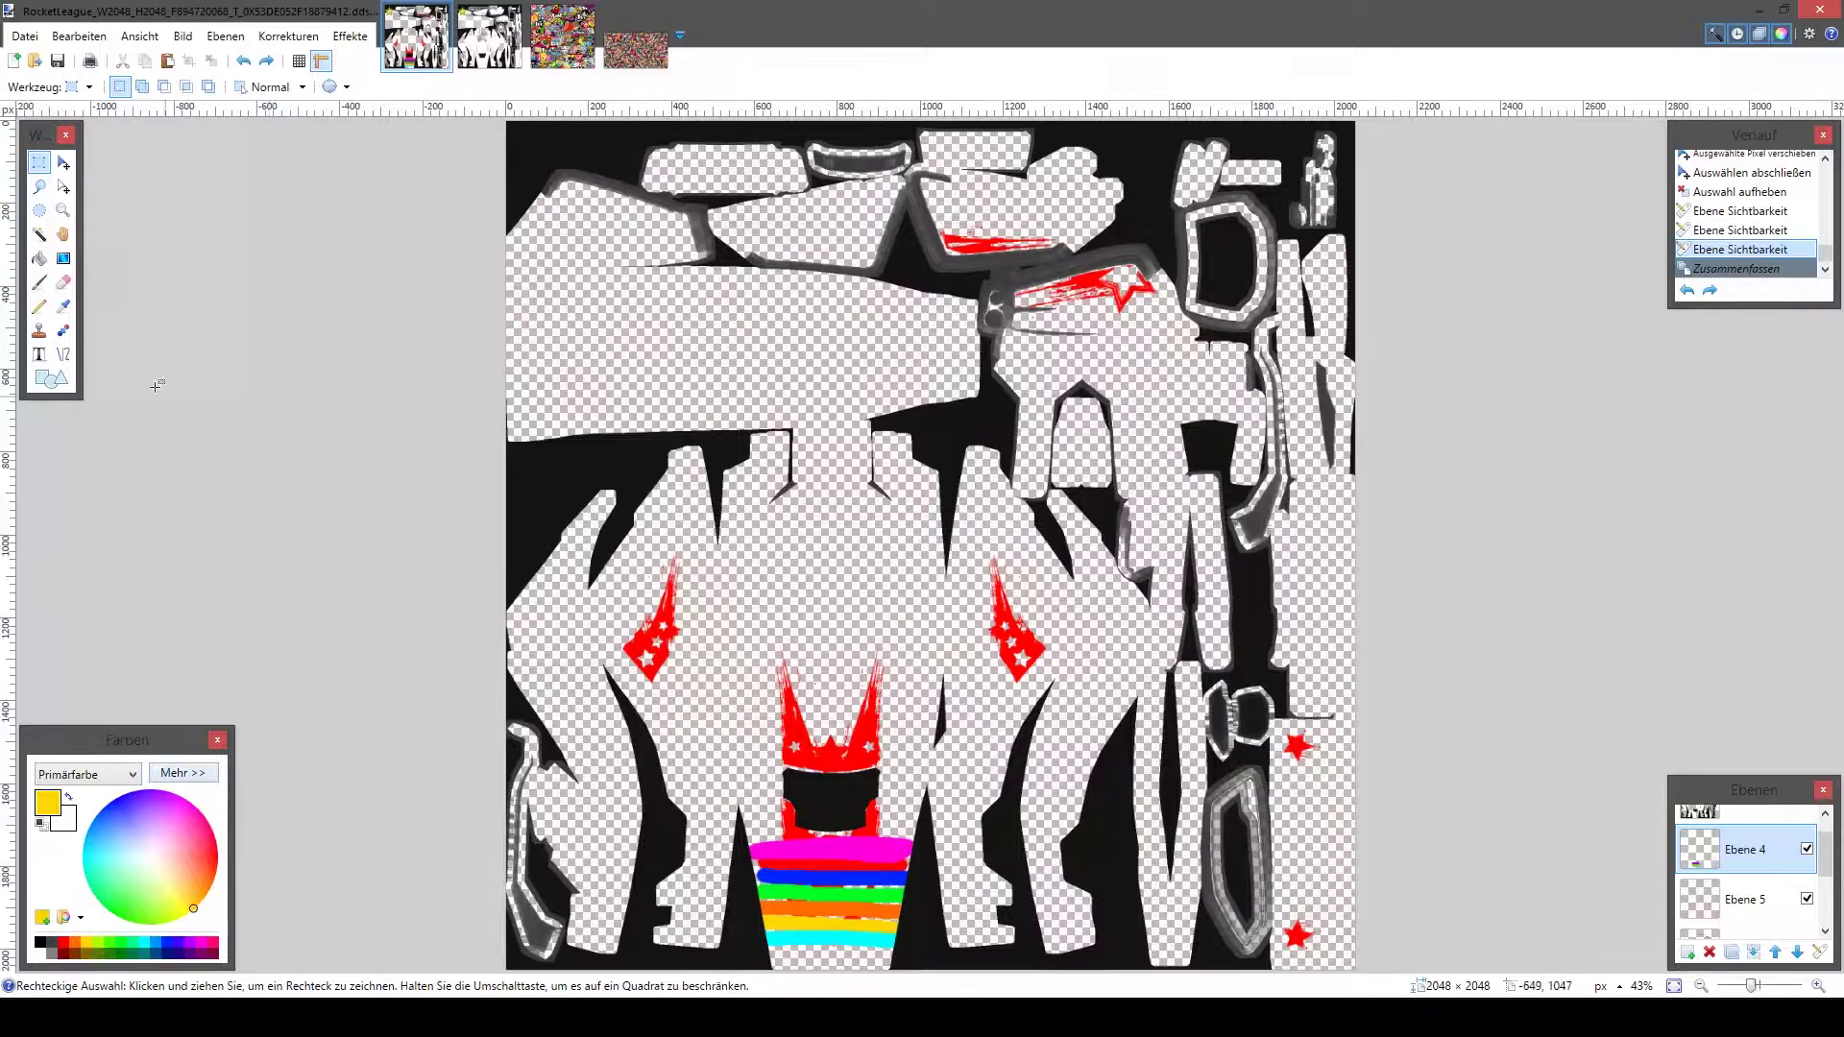
{"action": "left_click", "coordinate": [39, 259]}
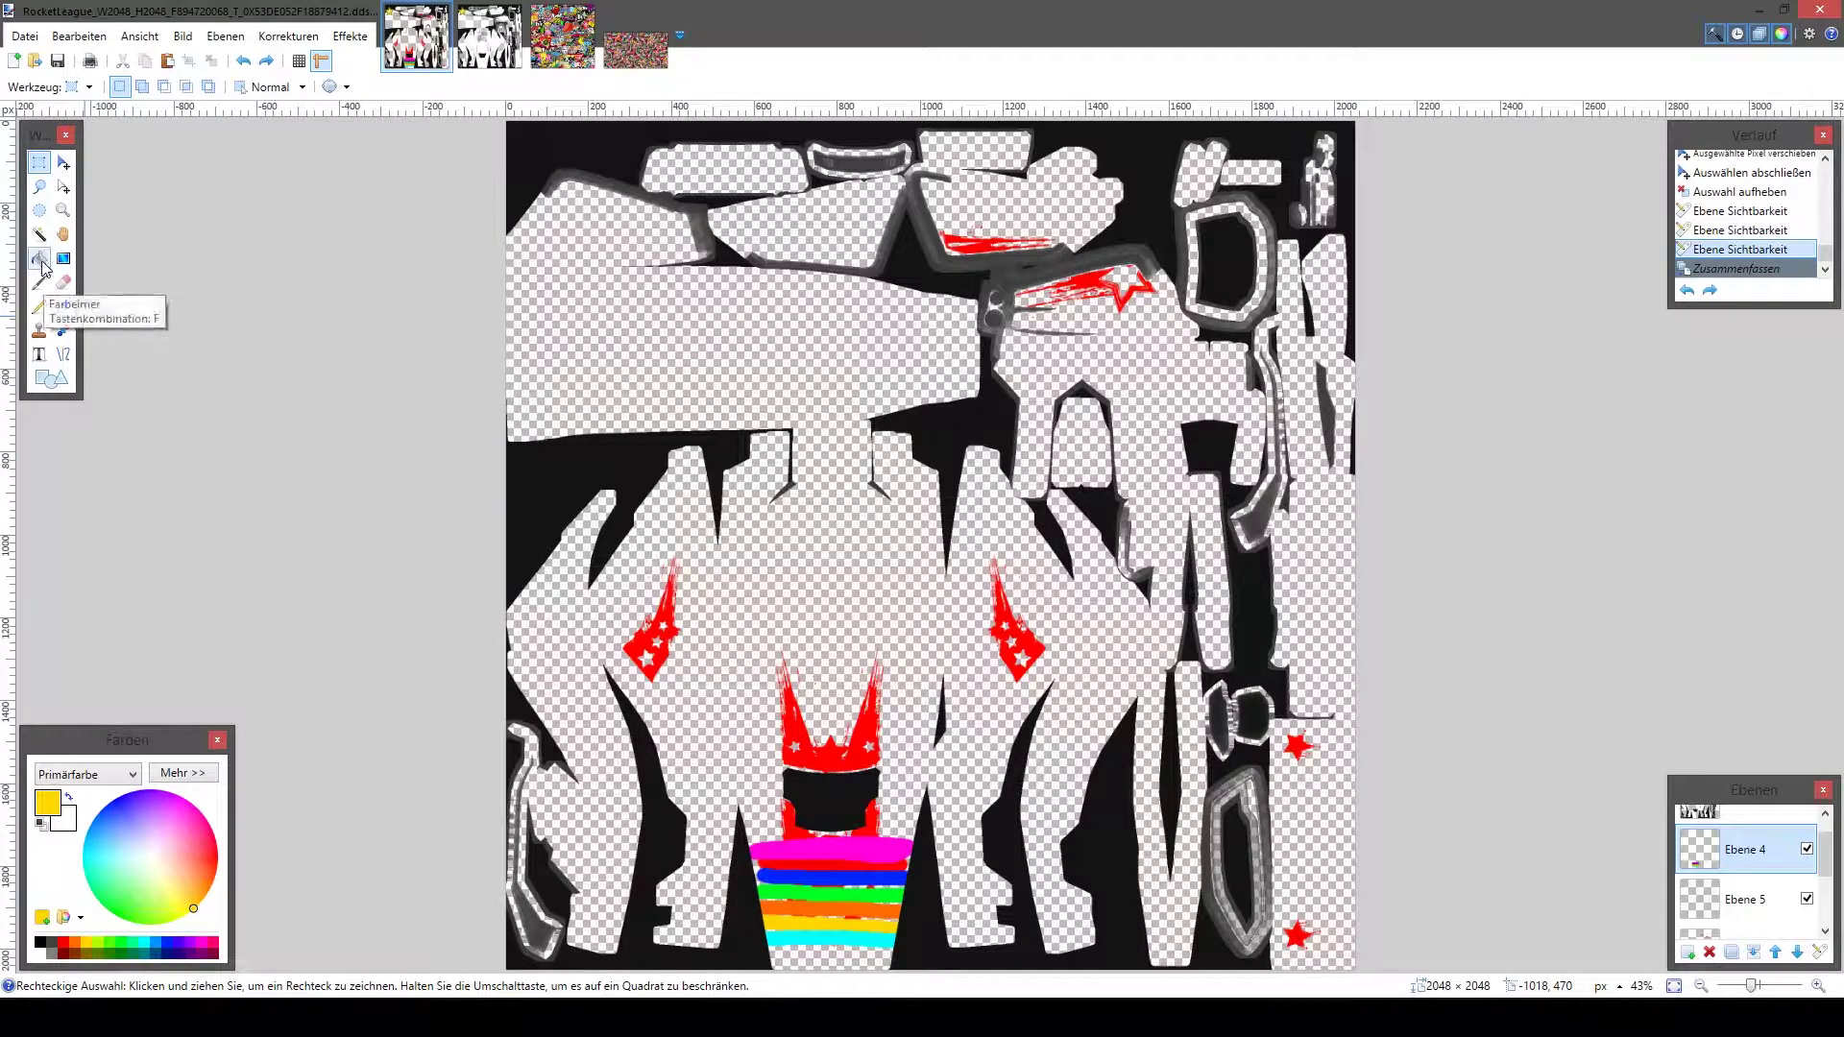
{"action": "left_click", "coordinate": [1744, 899]}
{"action": "scroll", "coordinate": [1806, 865], "scroll_direction": "down", "scroll_amount": 2}
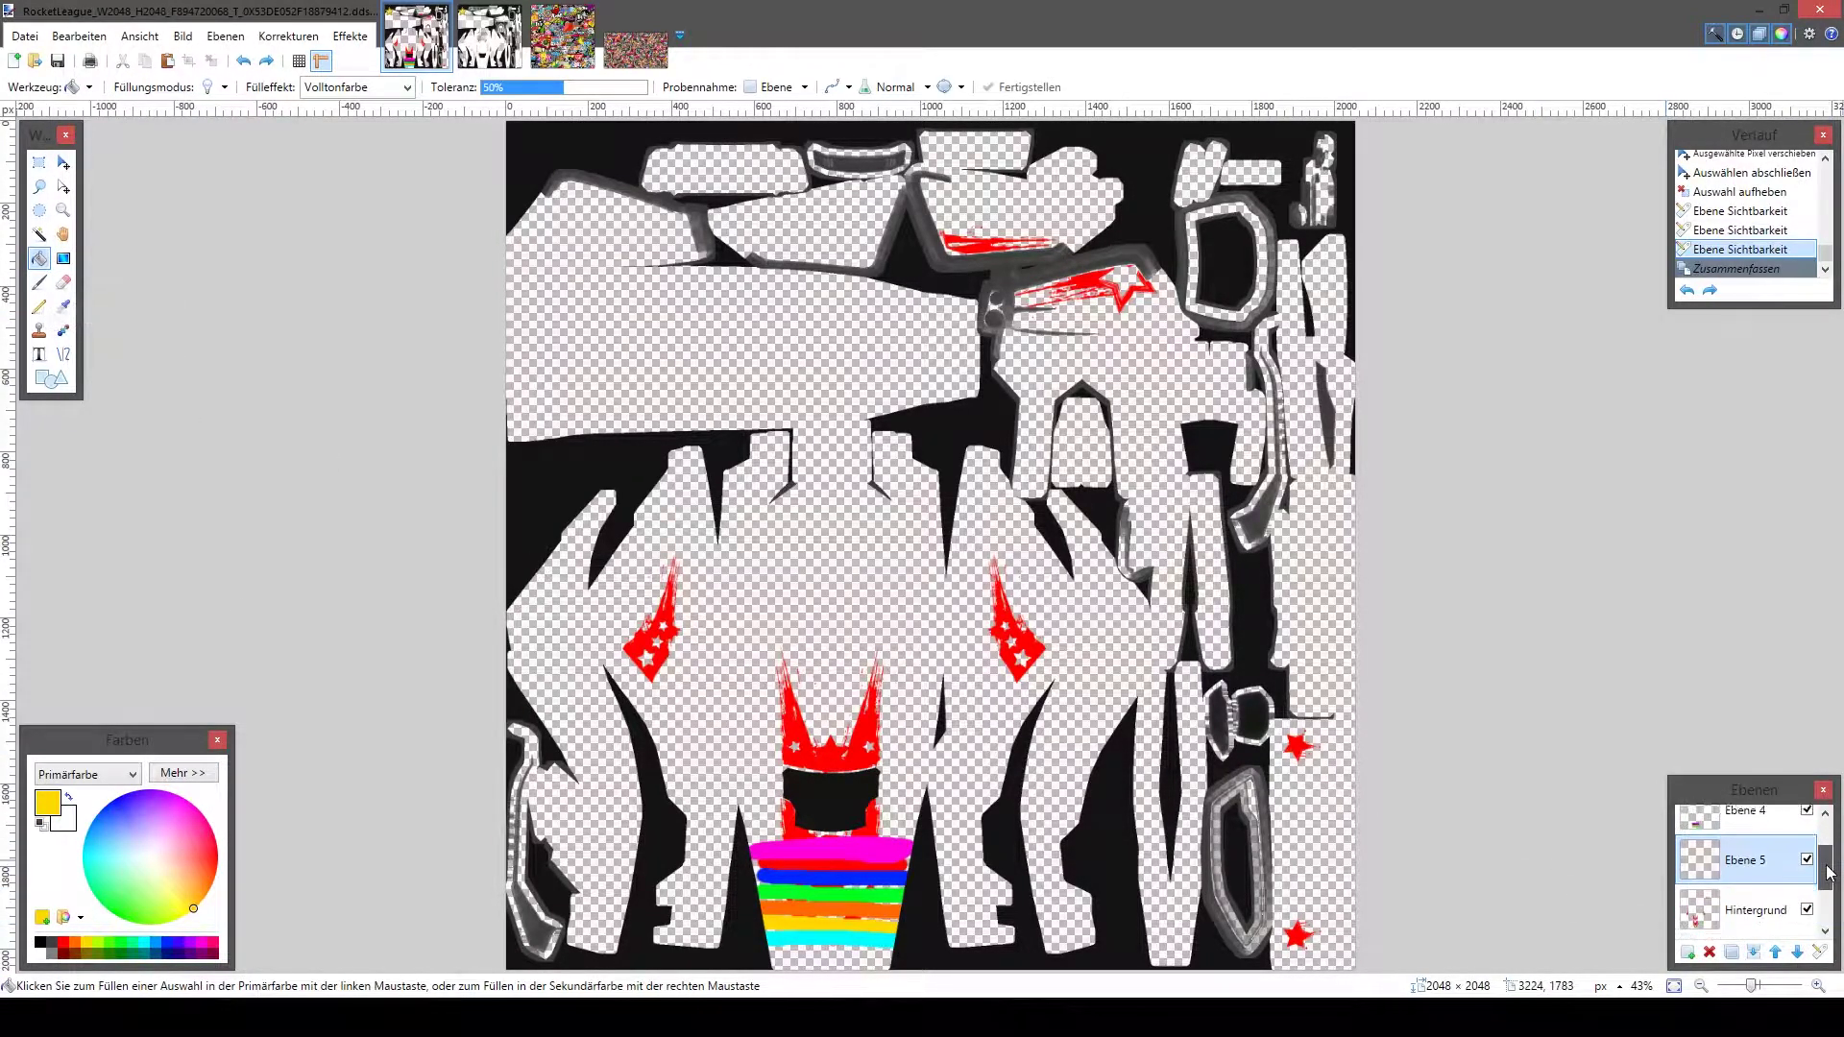
{"action": "left_click", "coordinate": [1756, 889]}
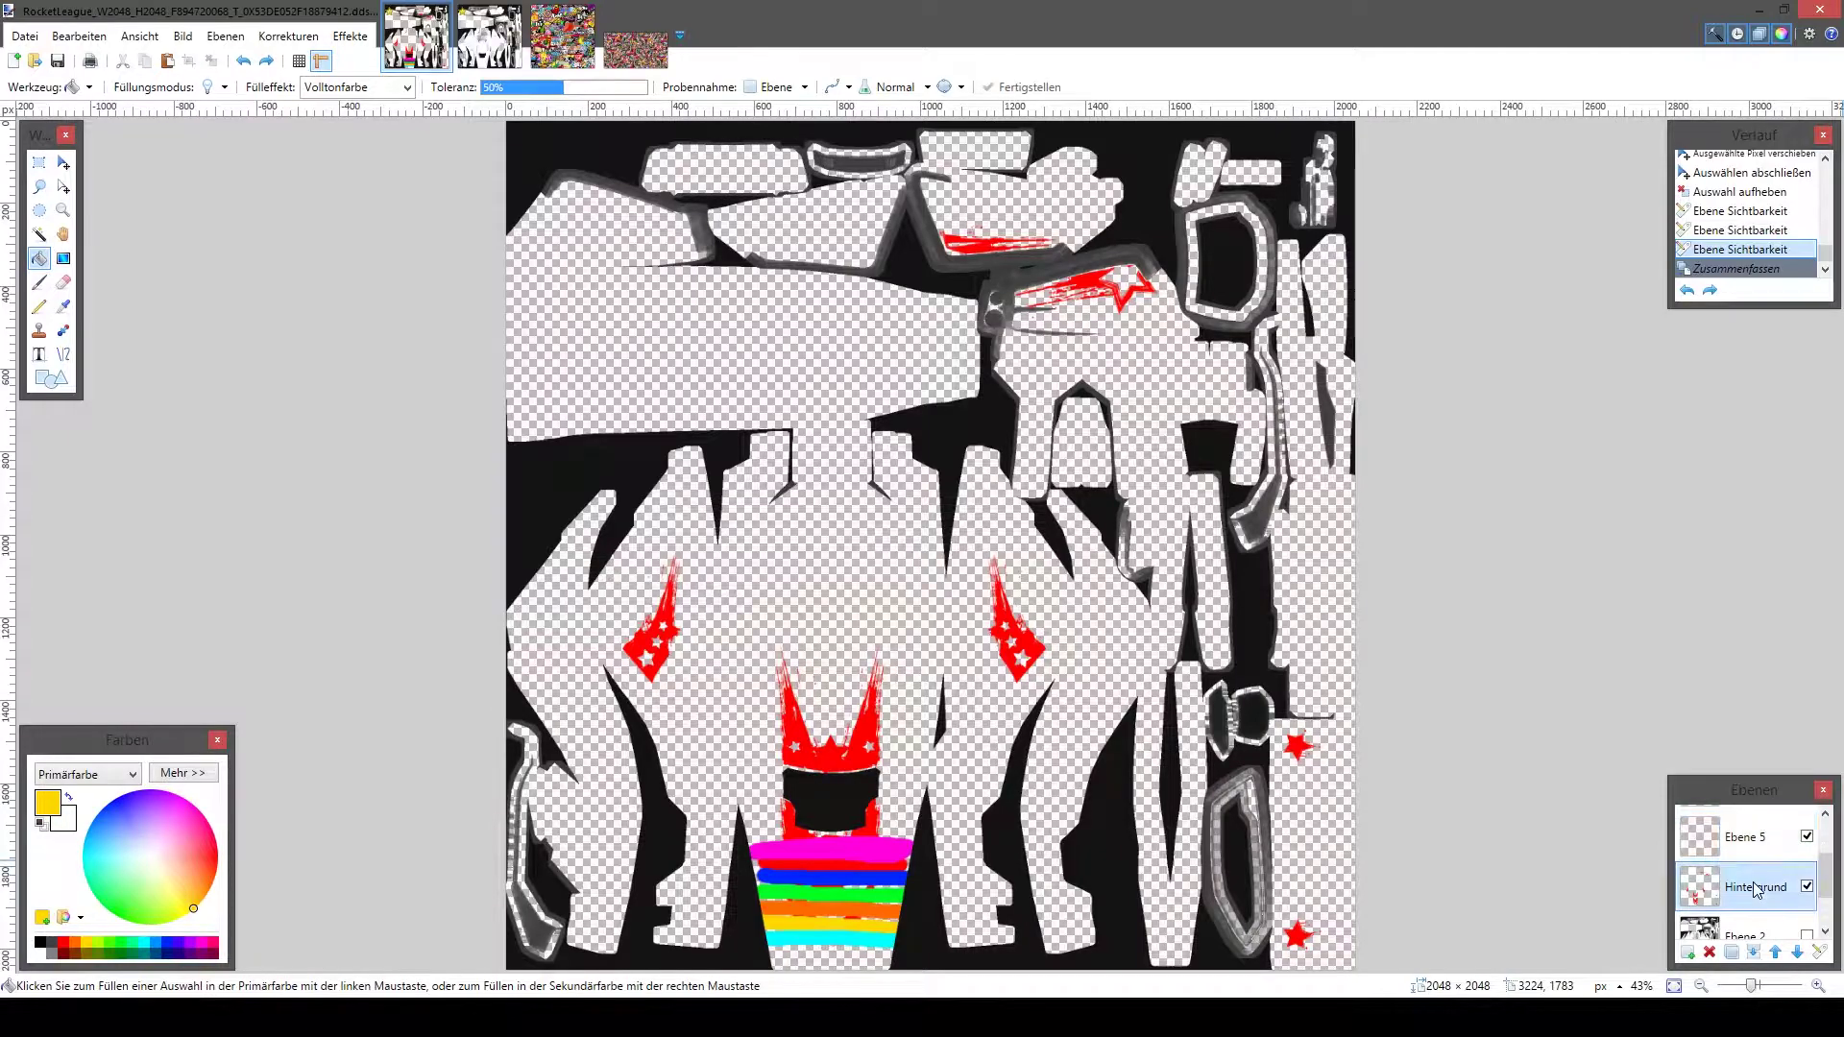
{"action": "left_click", "coordinate": [634, 643]}
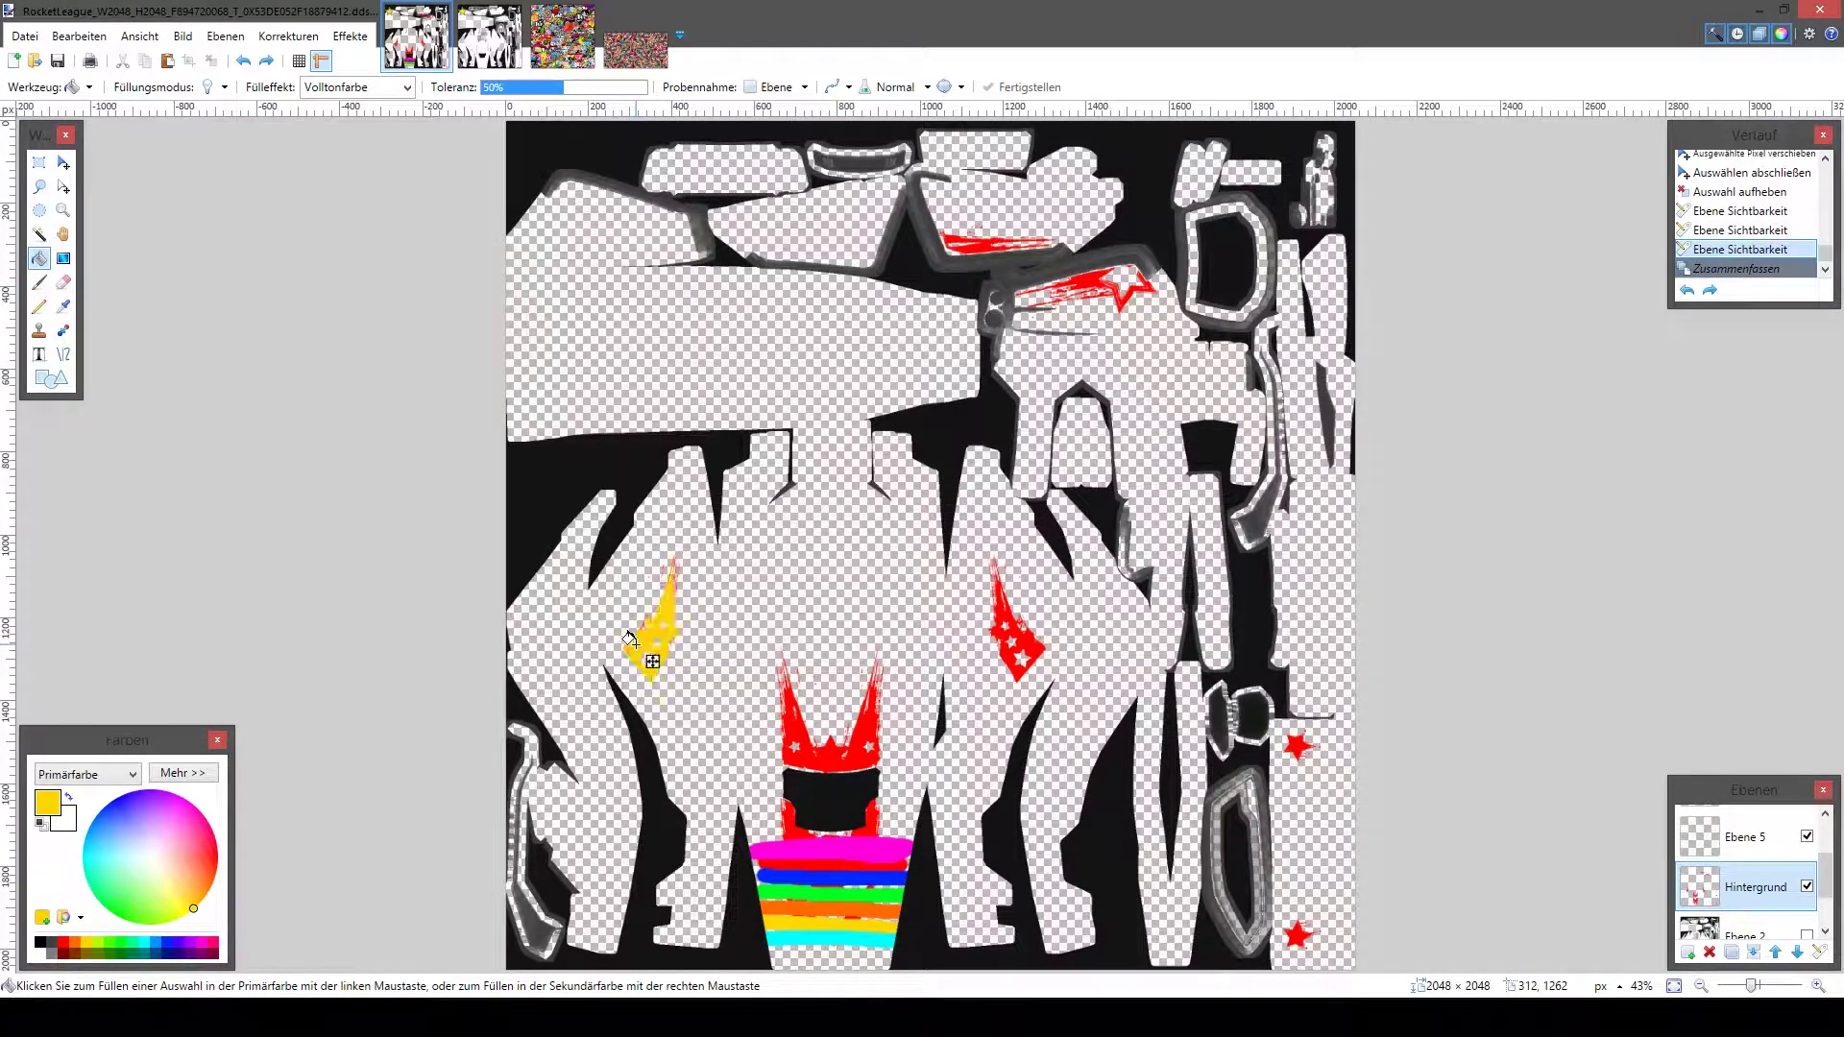
{"action": "left_click", "coordinate": [831, 749]}
{"action": "left_click", "coordinate": [1024, 640]}
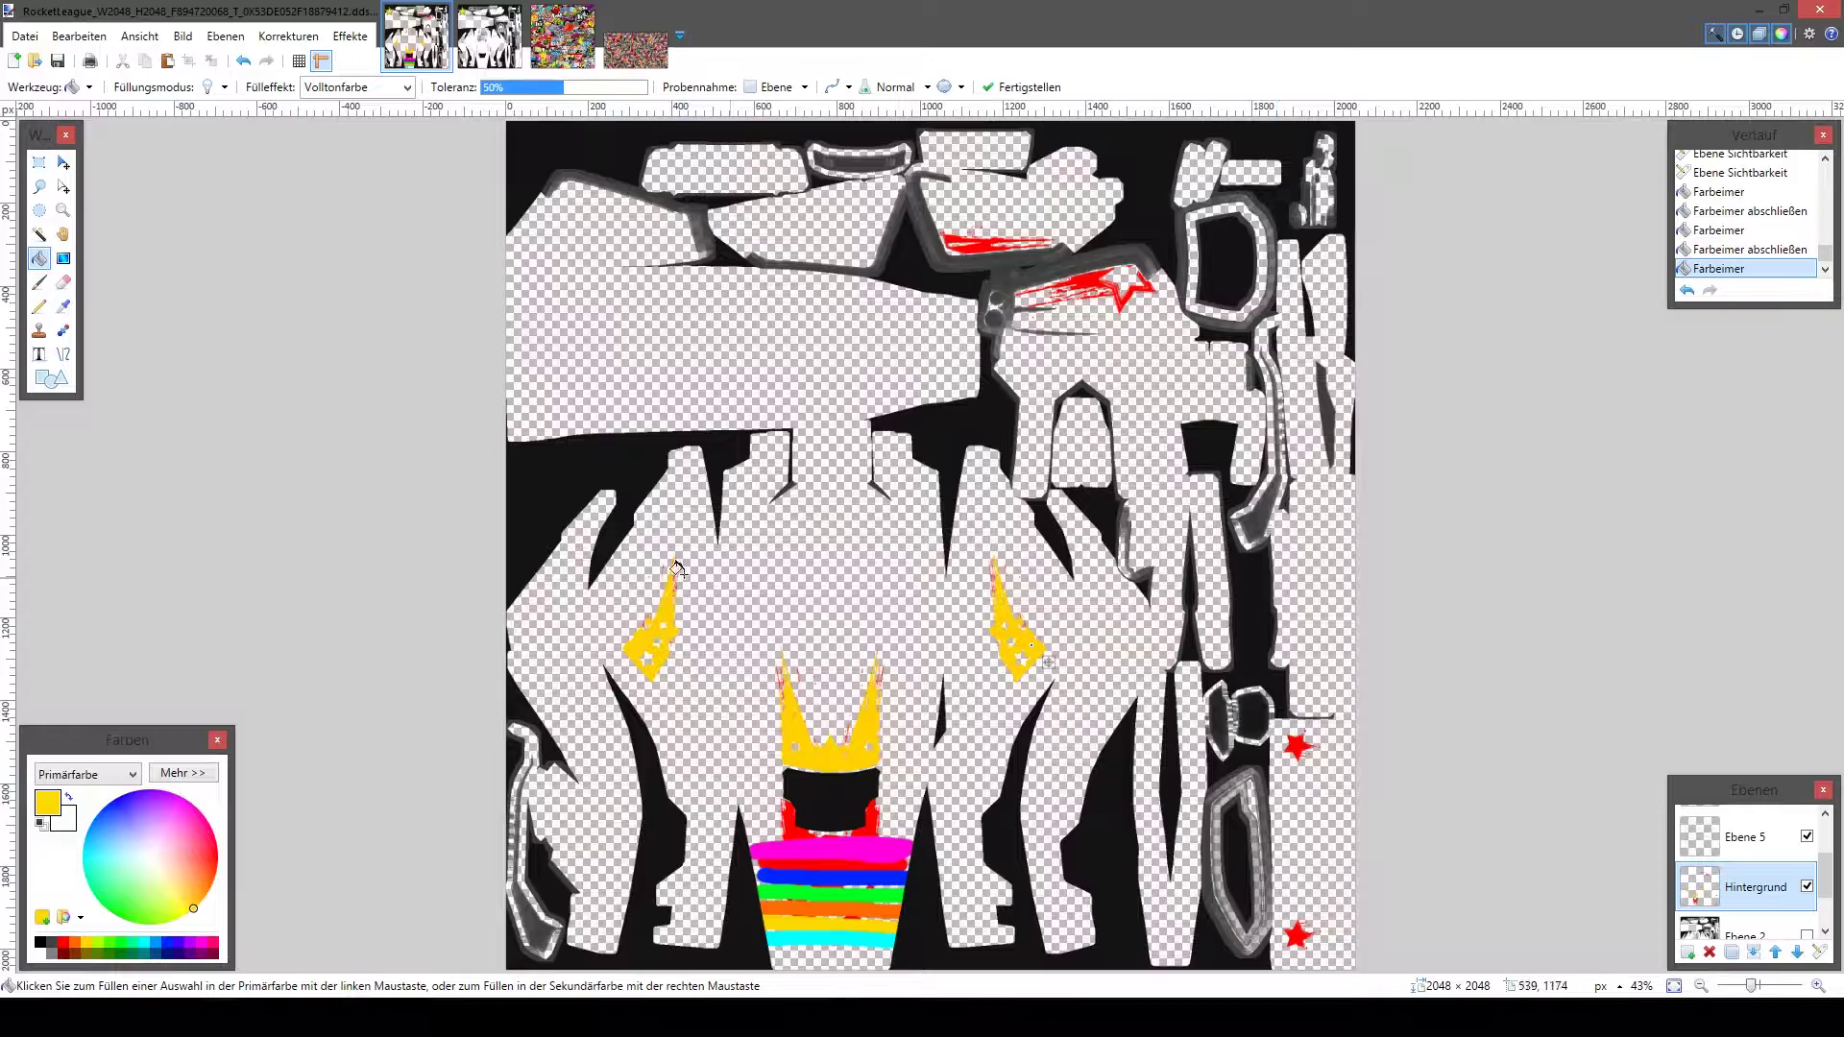
{"action": "key", "text": "s"}
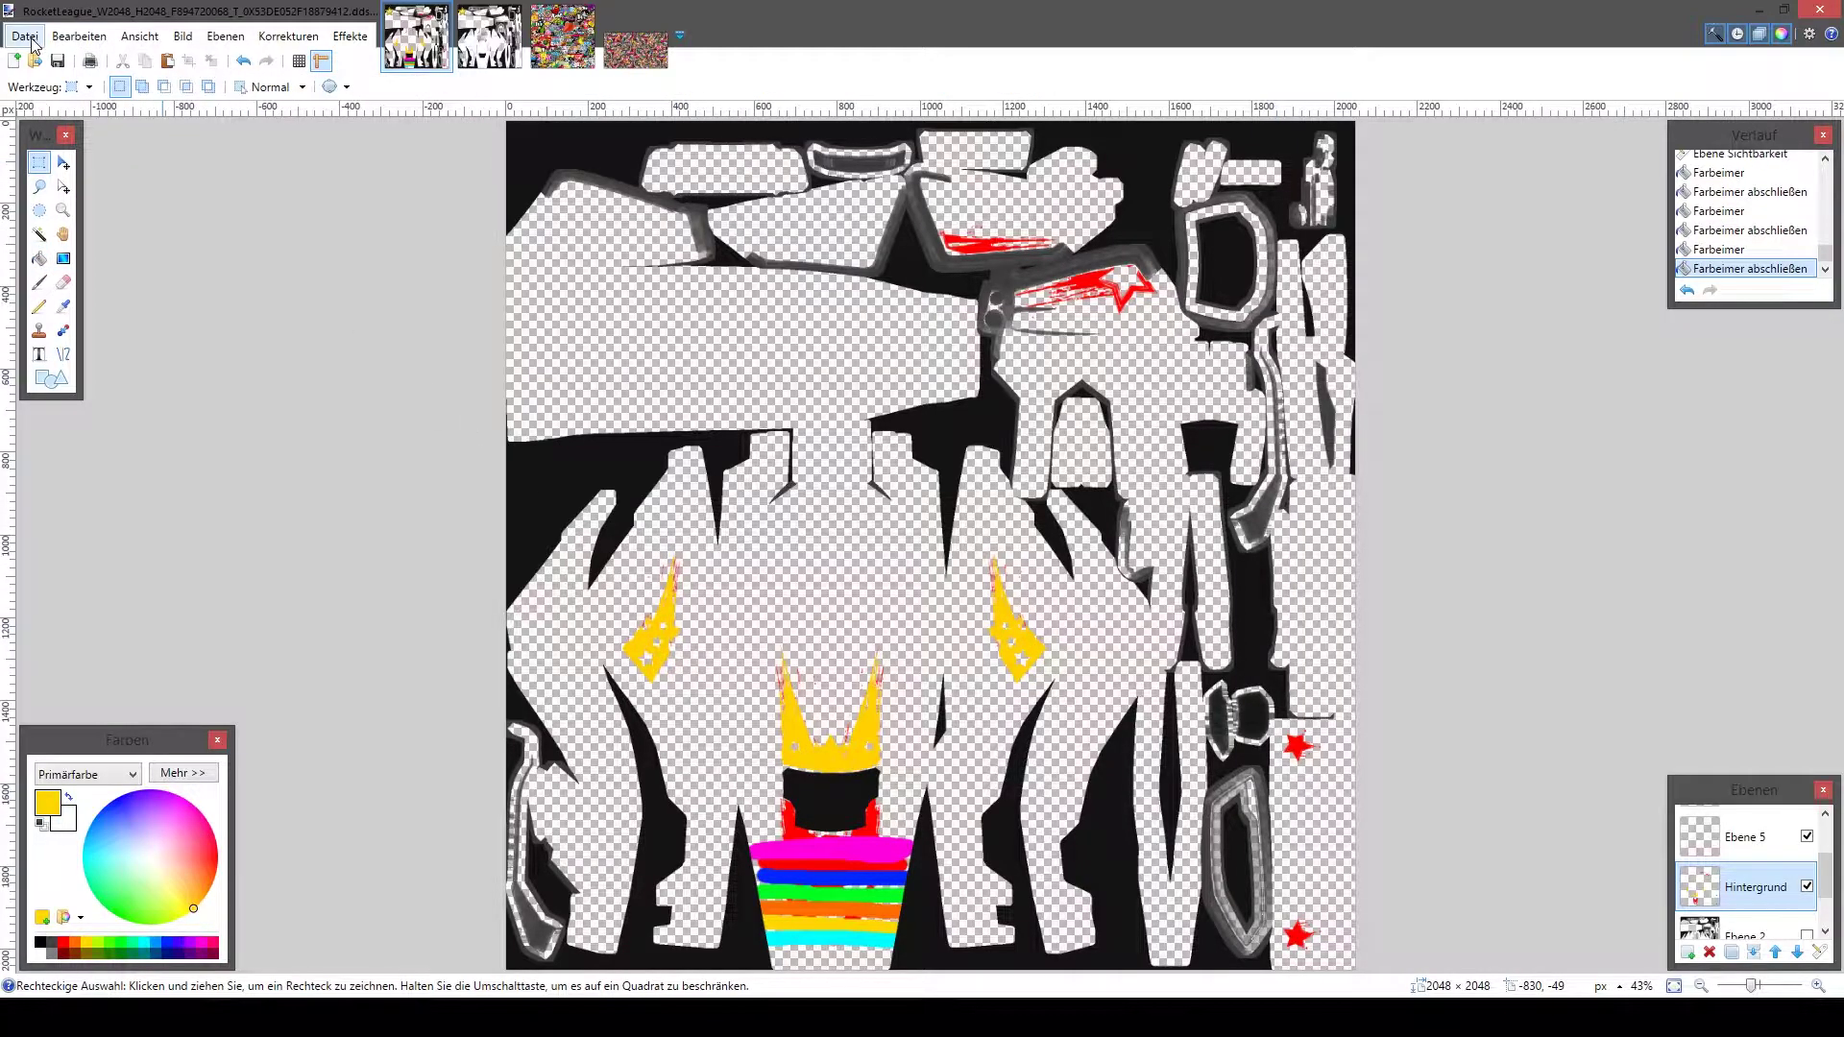
Save the recolored texture in DDS format under the same name, replacing the existing file and flattening the layers
{"action": "left_click", "coordinate": [32, 36]}
{"action": "left_click", "coordinate": [125, 183]}
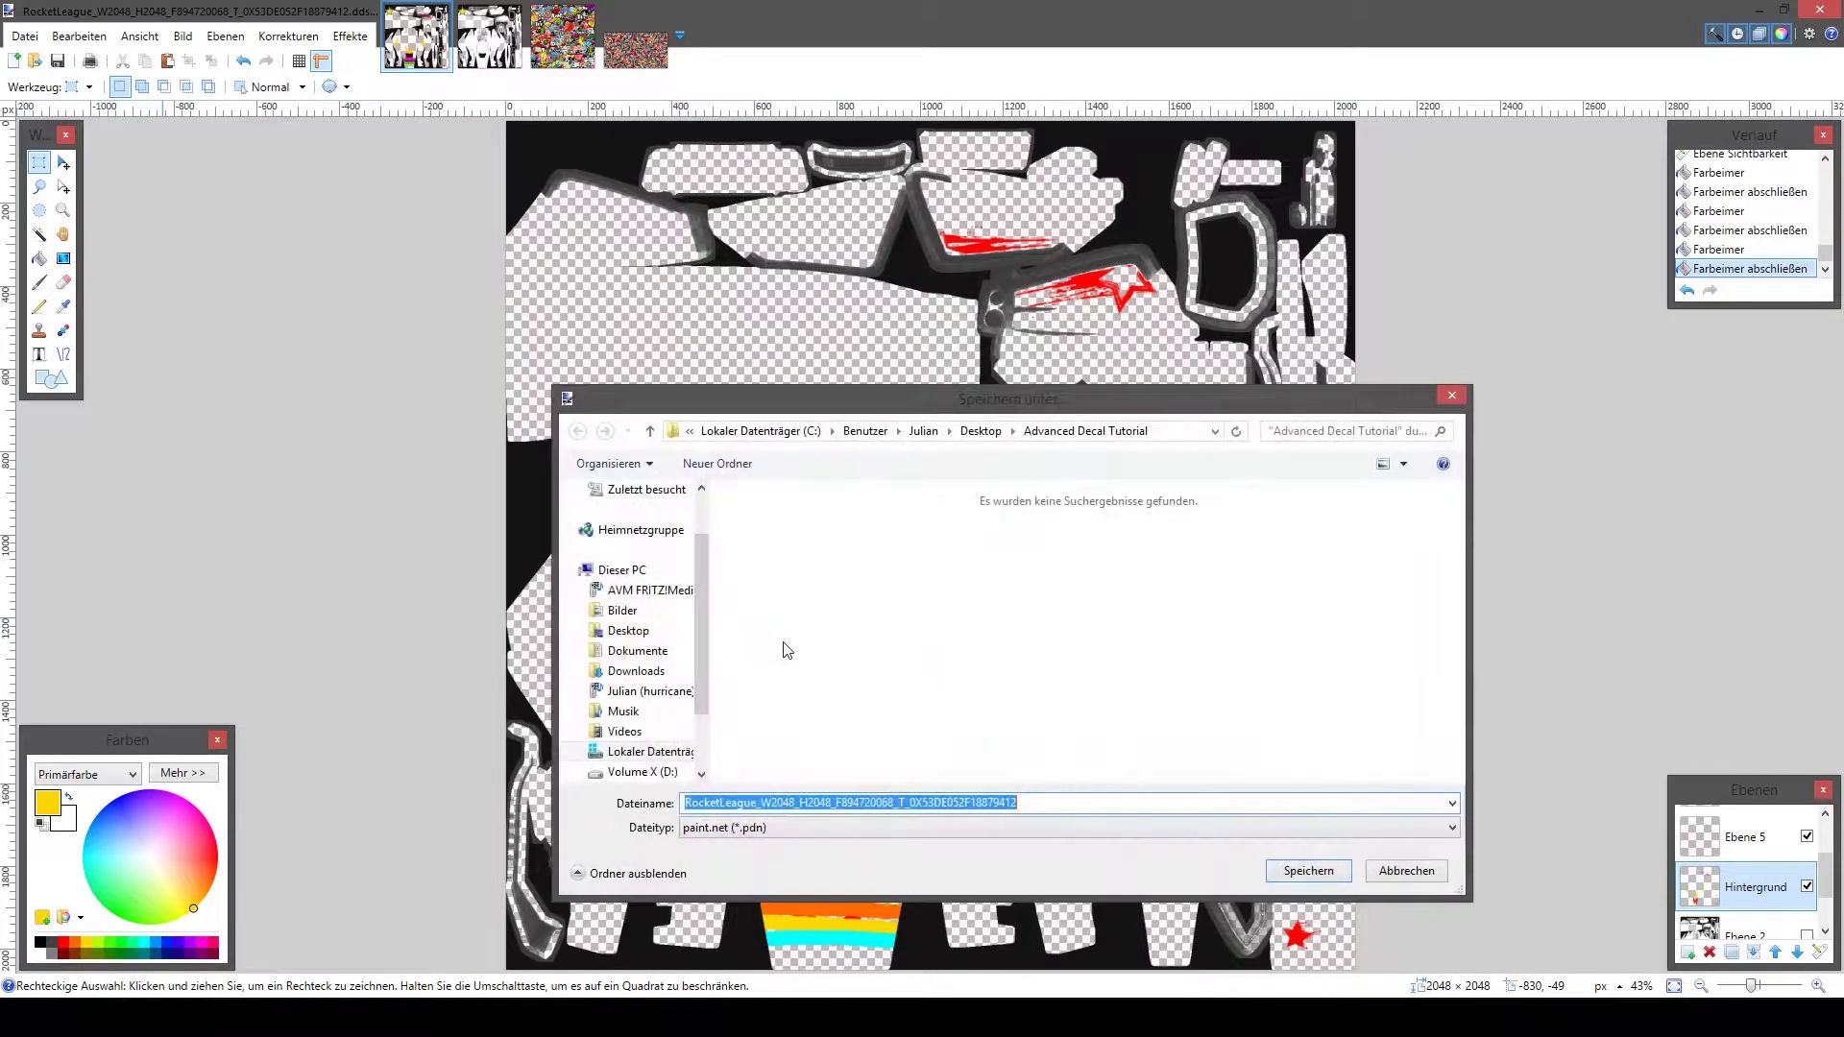
{"action": "left_click", "coordinate": [750, 828]}
{"action": "left_click", "coordinate": [750, 930]}
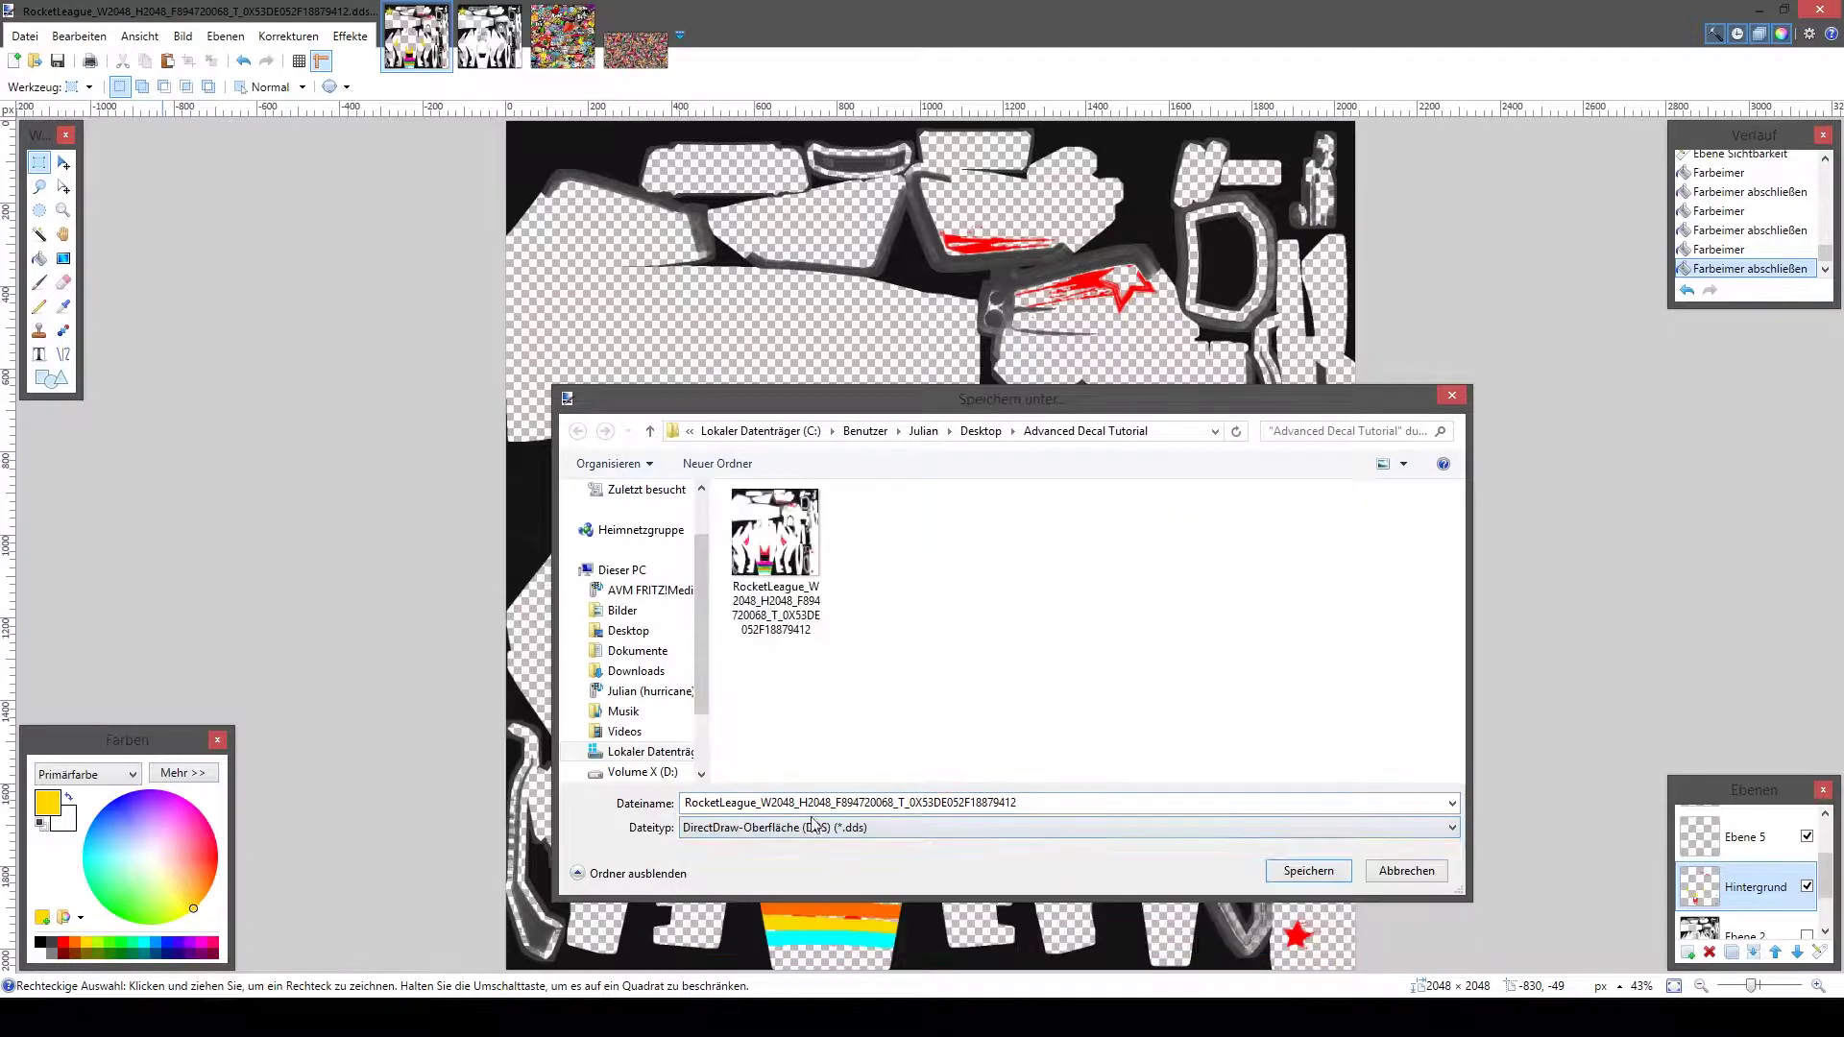
{"action": "left_click", "coordinate": [1279, 876]}
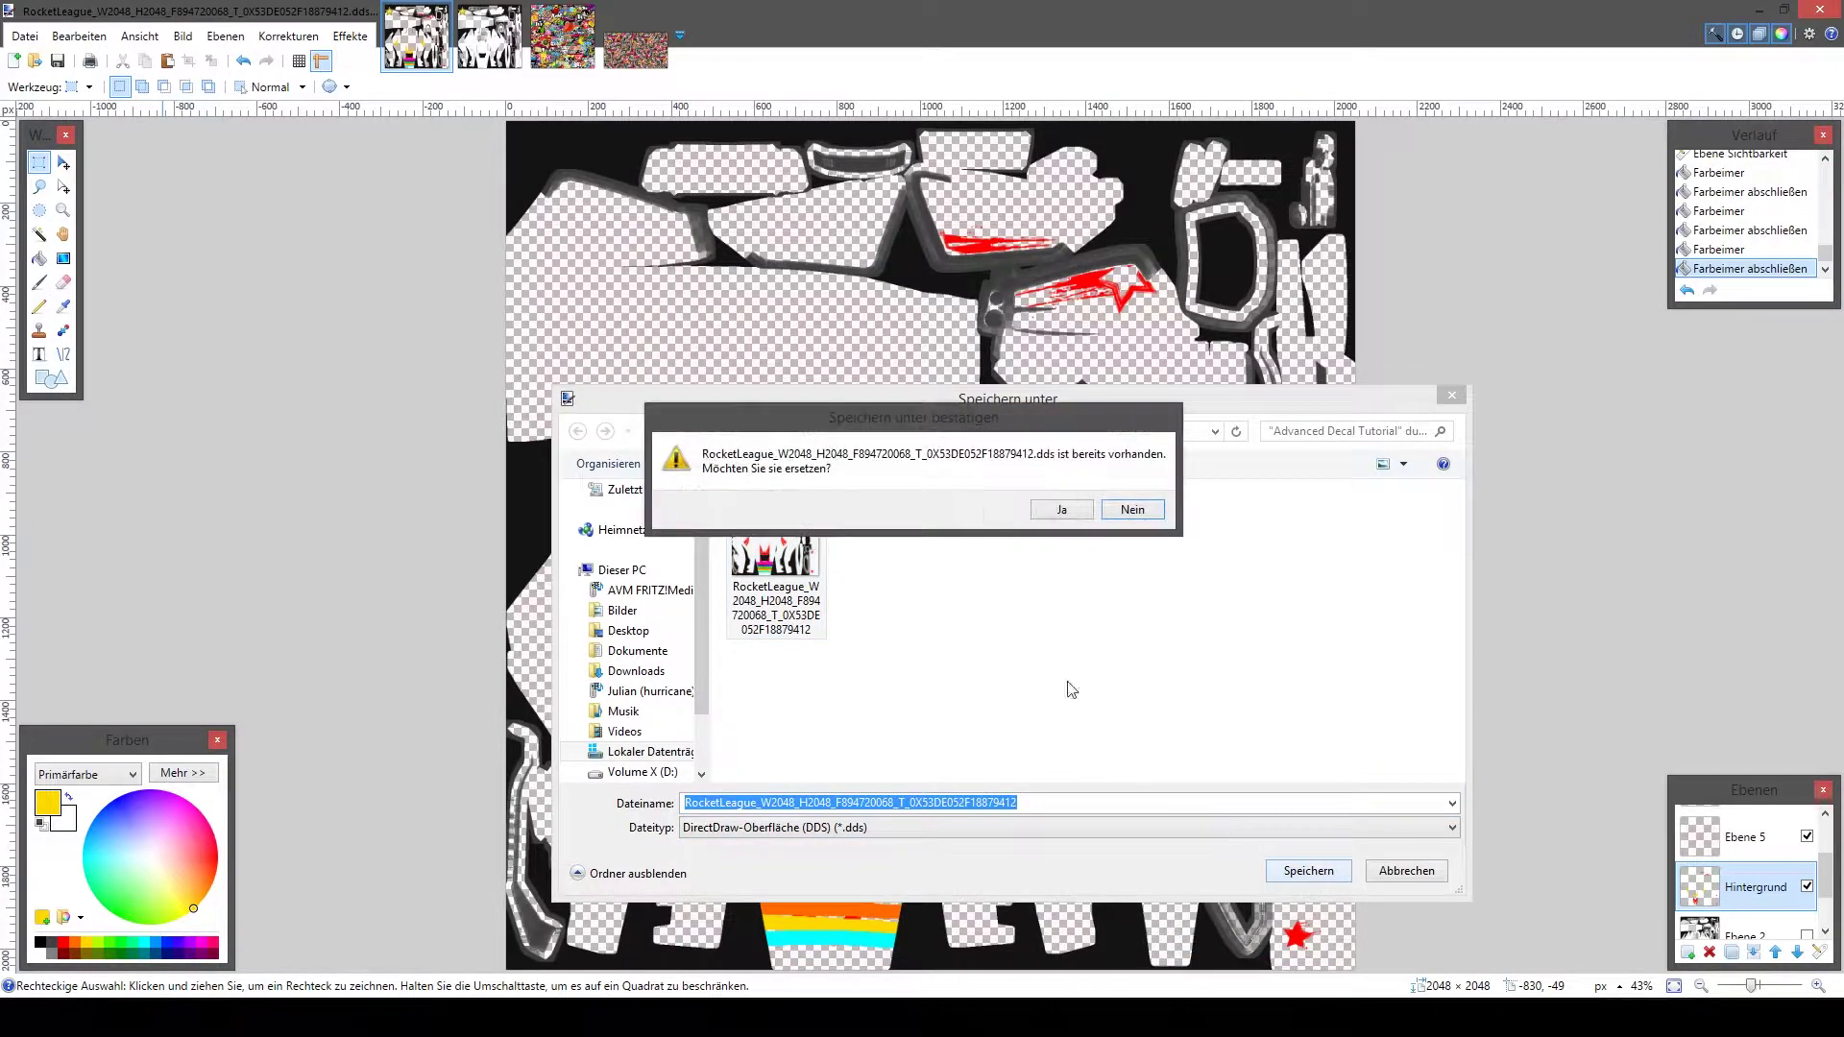
{"action": "left_click", "coordinate": [1077, 514]}
{"action": "key", "text": "Return"}
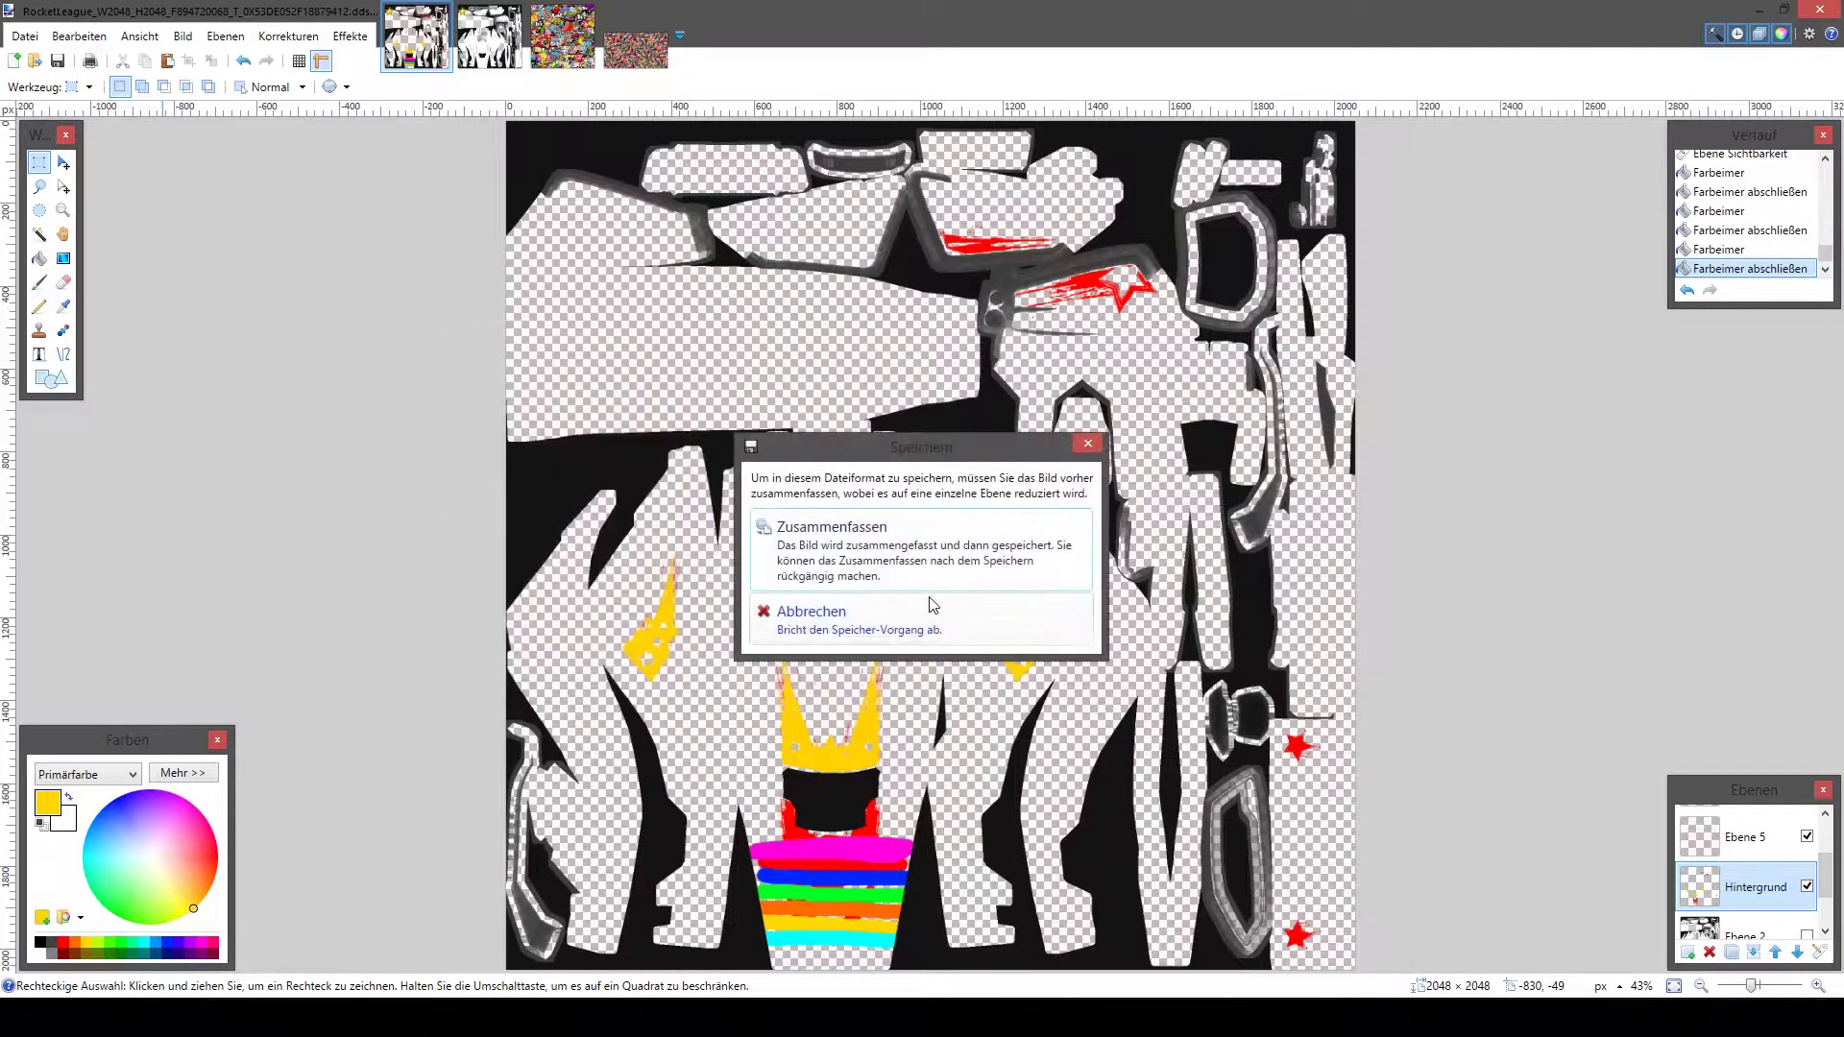
{"action": "key", "text": "Return"}
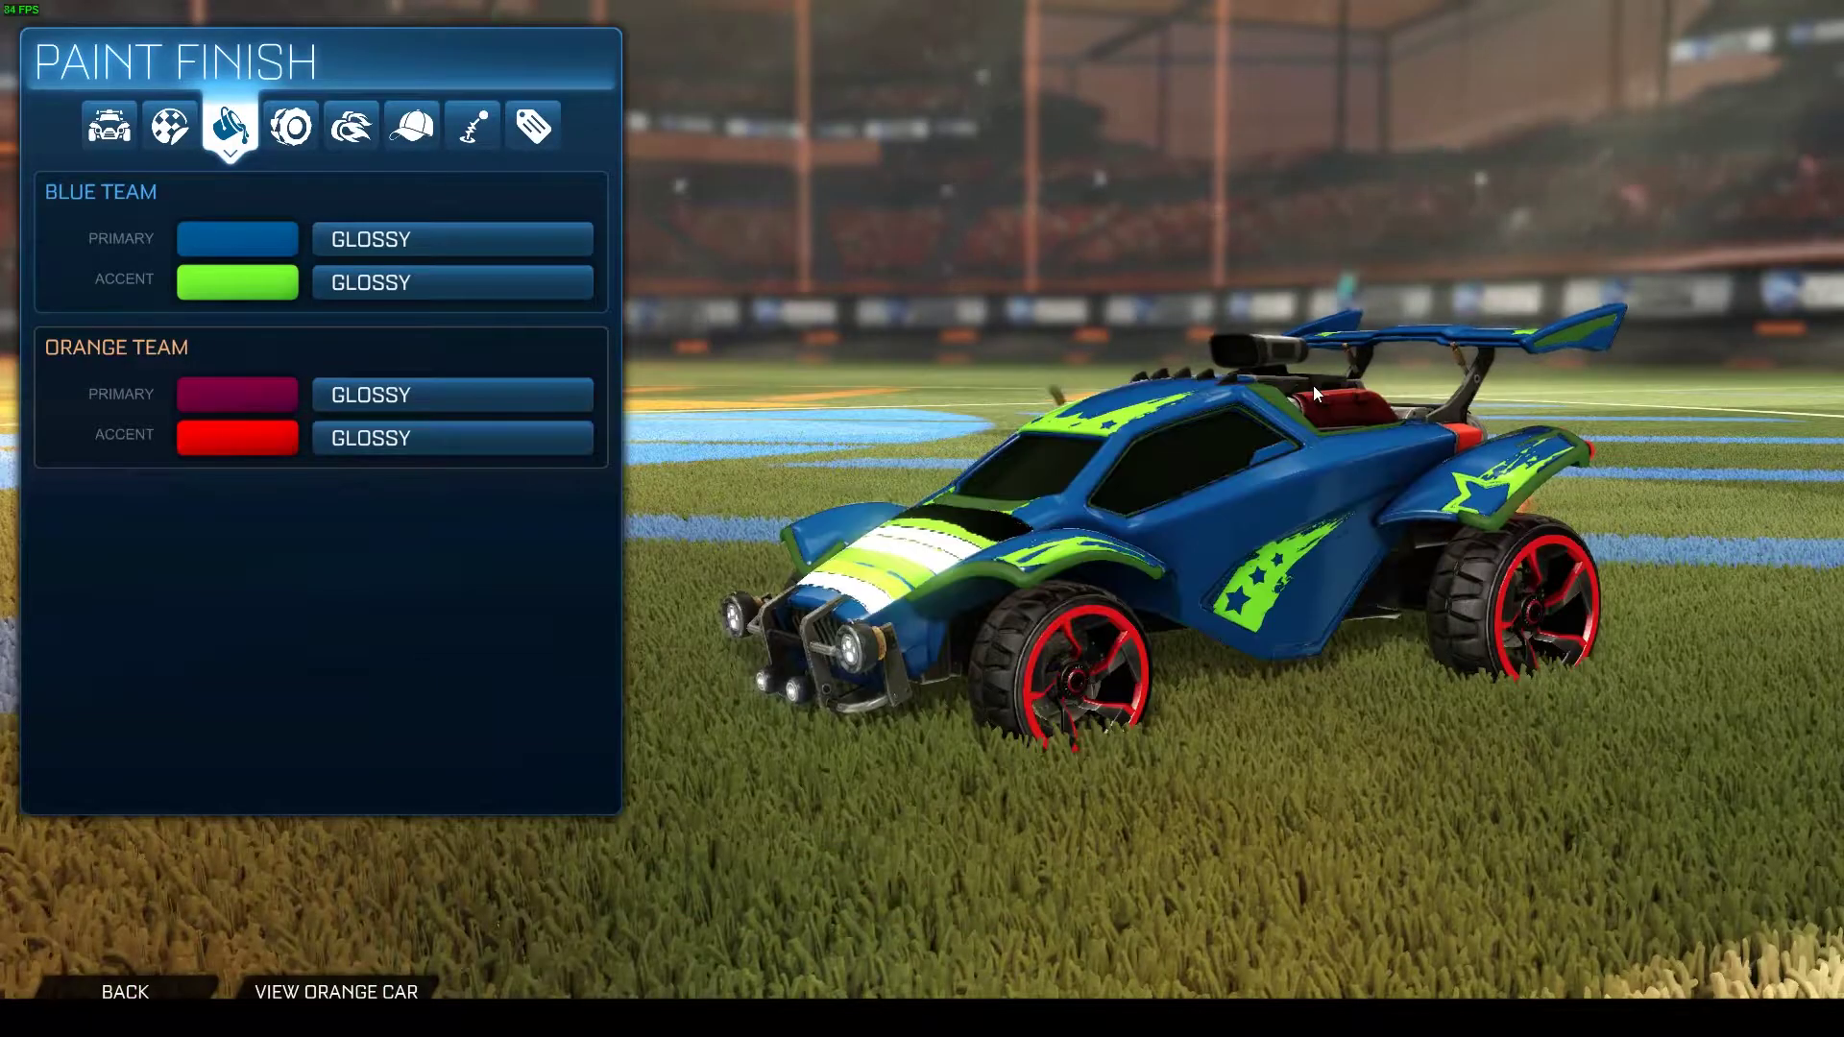
Switch to uMod and remove the old decal texture from the RocketLeague texture list
{"action": "key", "text": "alt+Tab"}
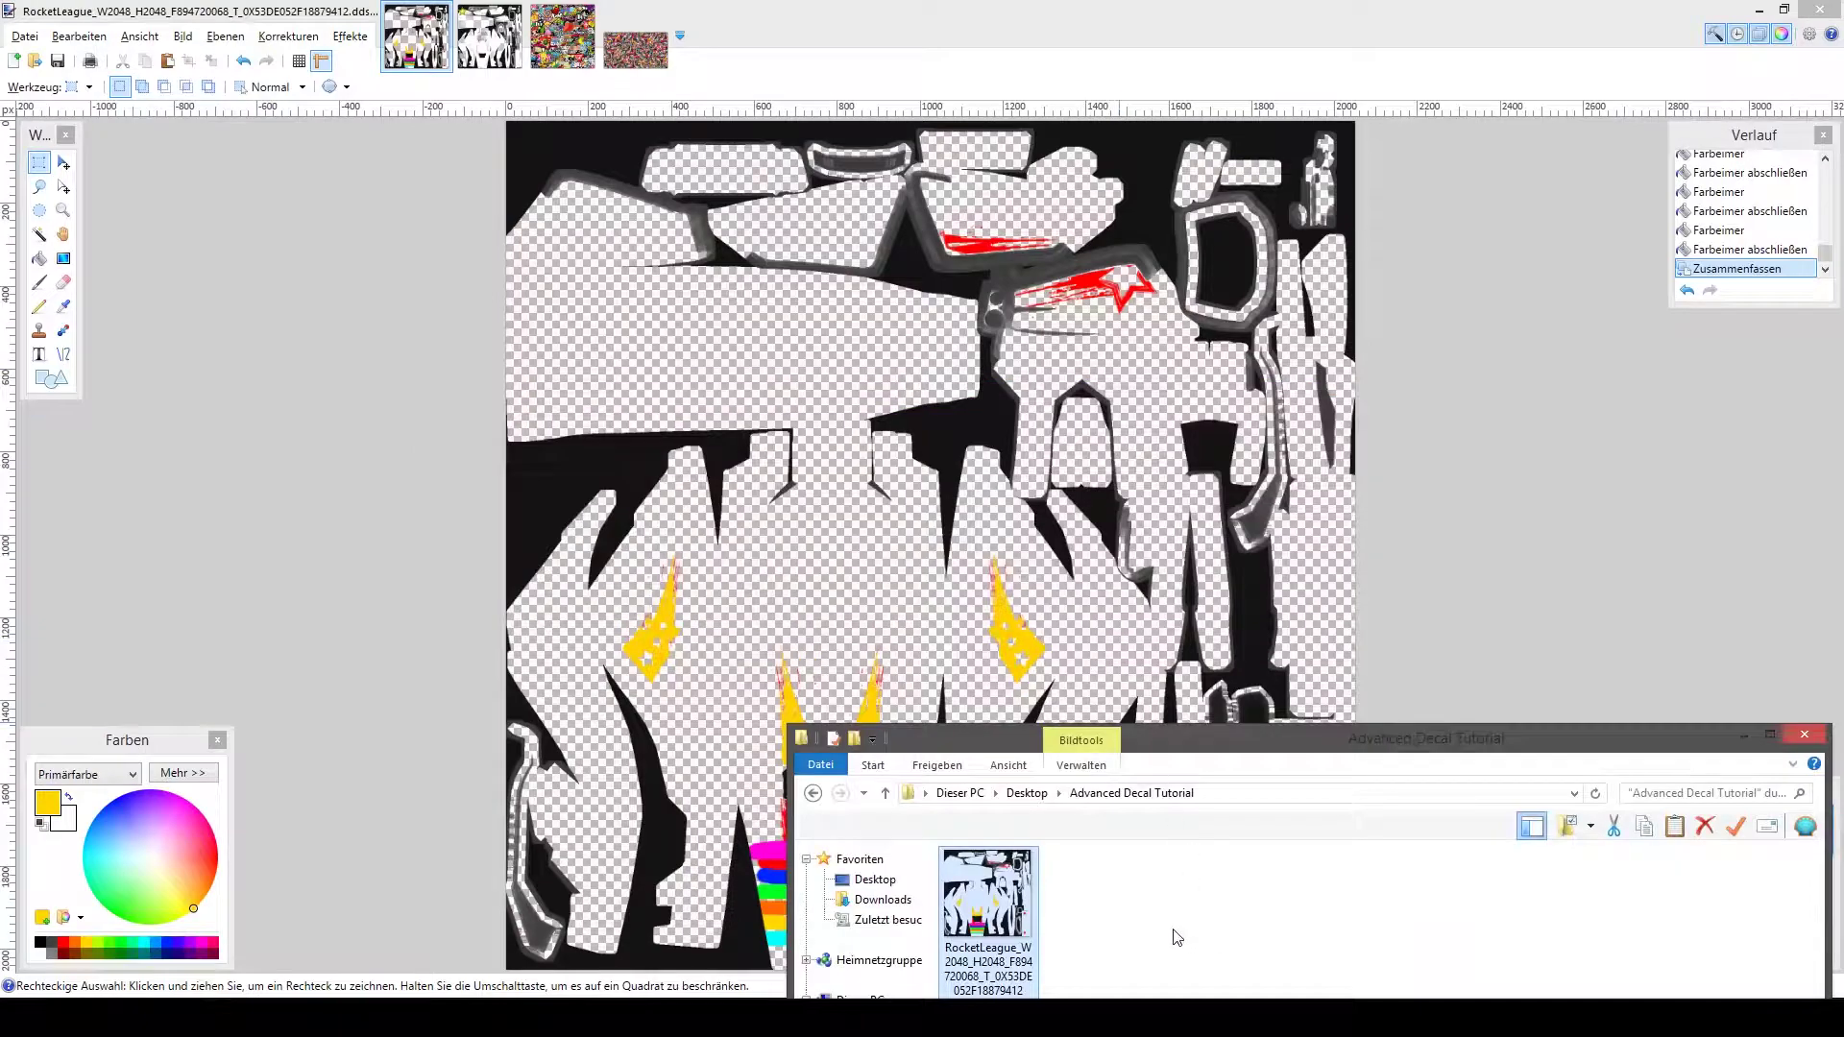
{"action": "right_click", "coordinate": [543, 551]}
{"action": "left_click", "coordinate": [557, 607]}
Check the car in Rocket League and bring the uMod window back to the front
{"action": "key", "text": "alt+Tab"}
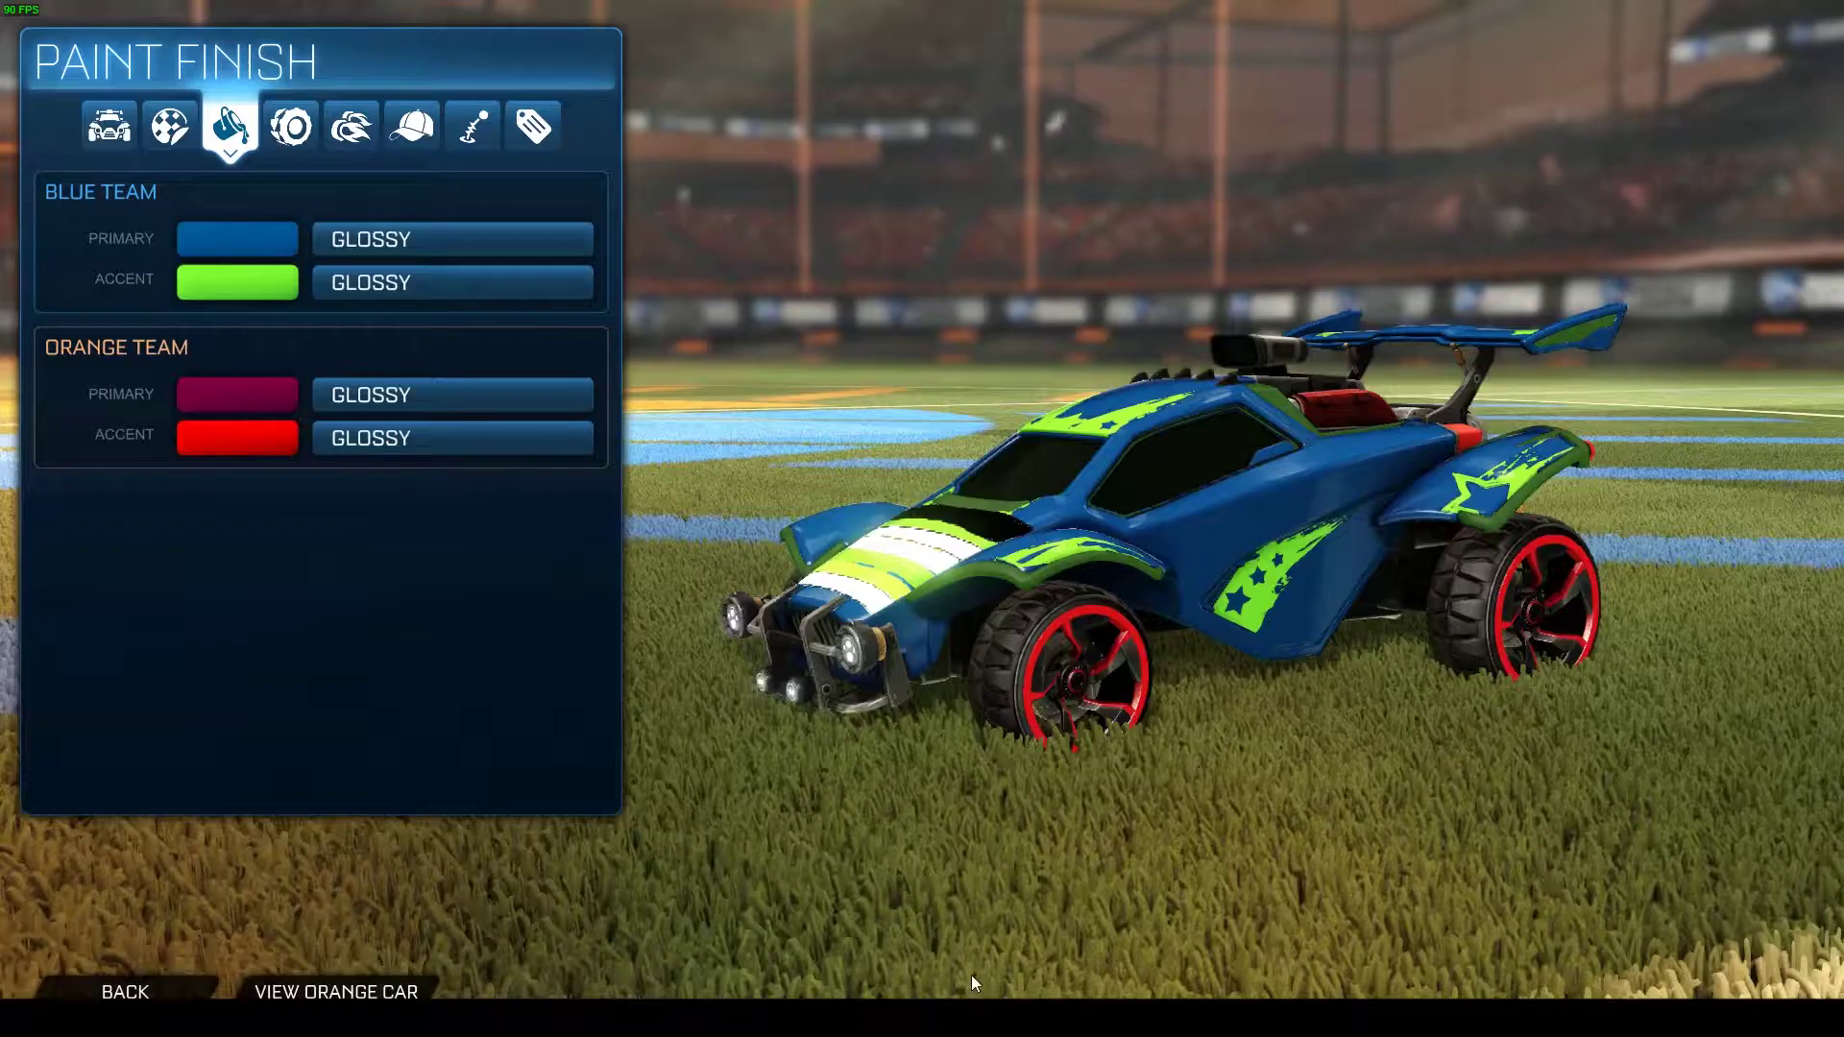
{"action": "key", "text": "alt+Tab"}
{"action": "key", "text": "Tab"}
{"action": "key", "text": "Tab"}
{"action": "key", "text": "alt+Tab"}
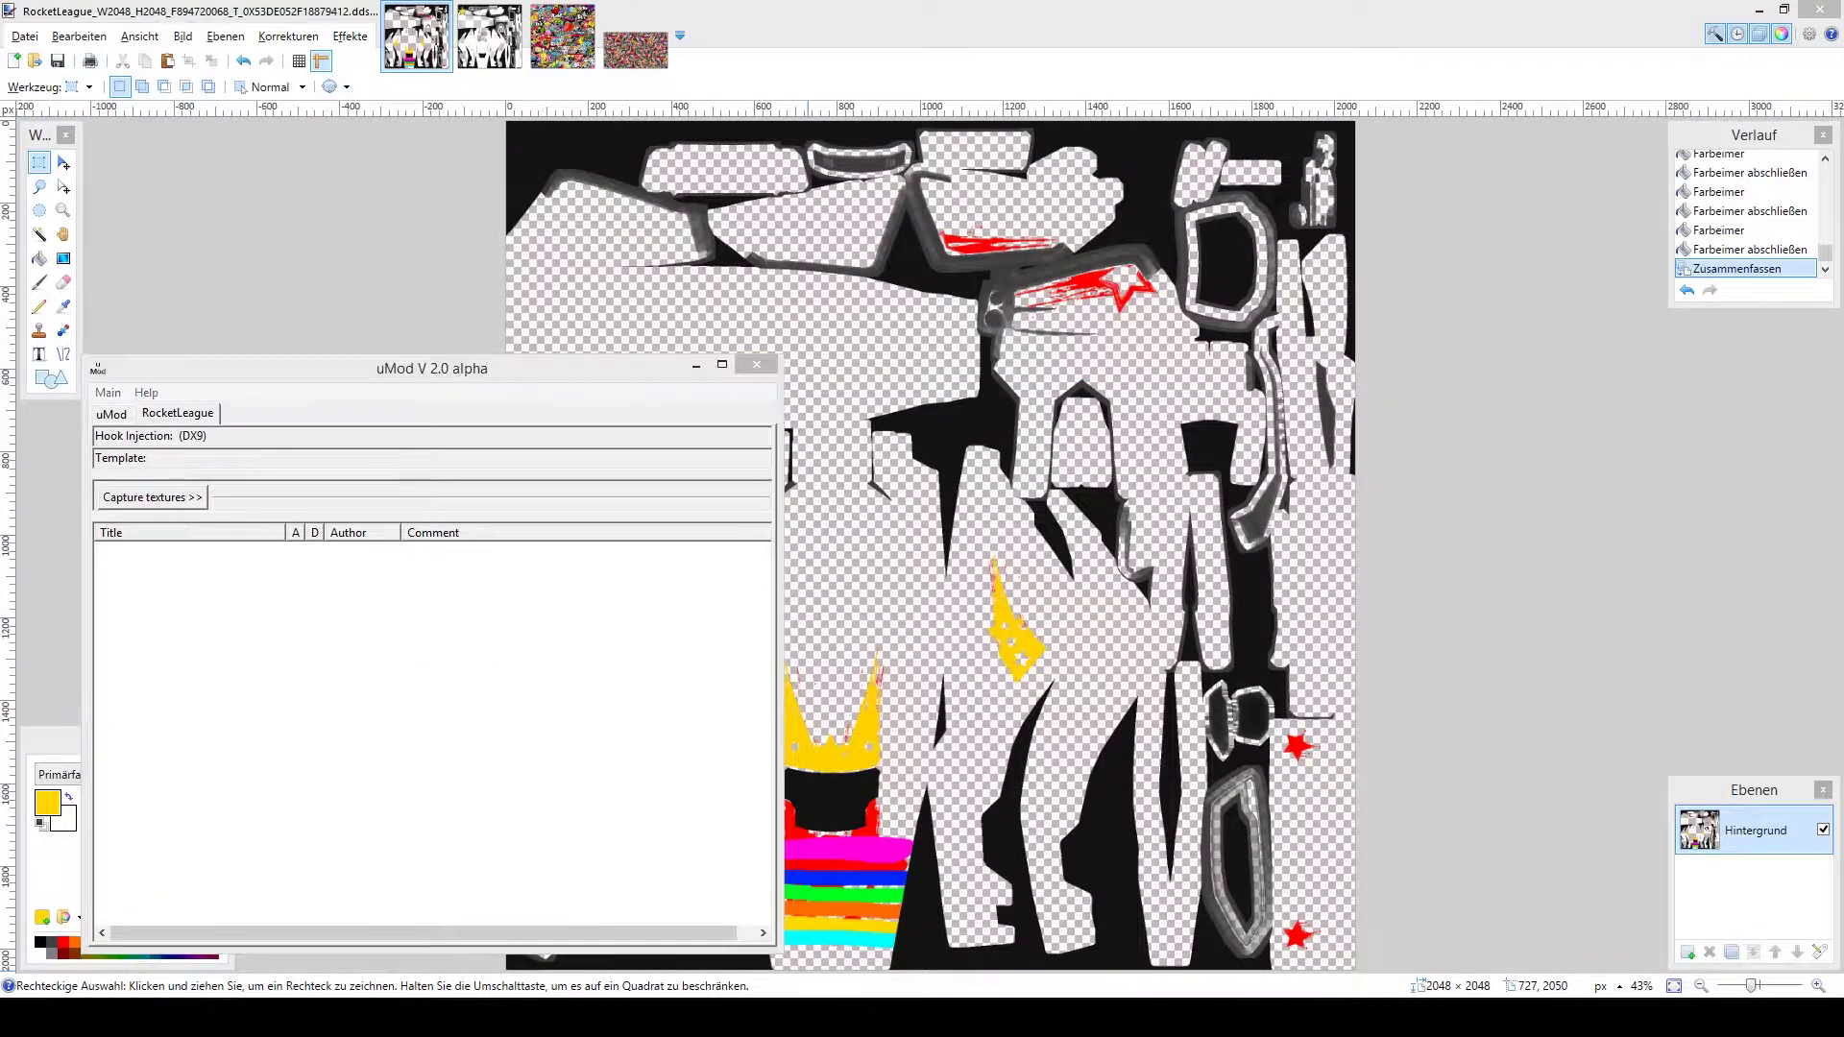
Add the saved DDS decal texture from the Advanced Decal Tutorial folder to uMod's RocketLeague list and reload the textures
{"action": "left_click", "coordinate": [291, 949]}
{"action": "left_click_drag", "start_coordinate": [987, 894], "coordinate": [451, 667]}
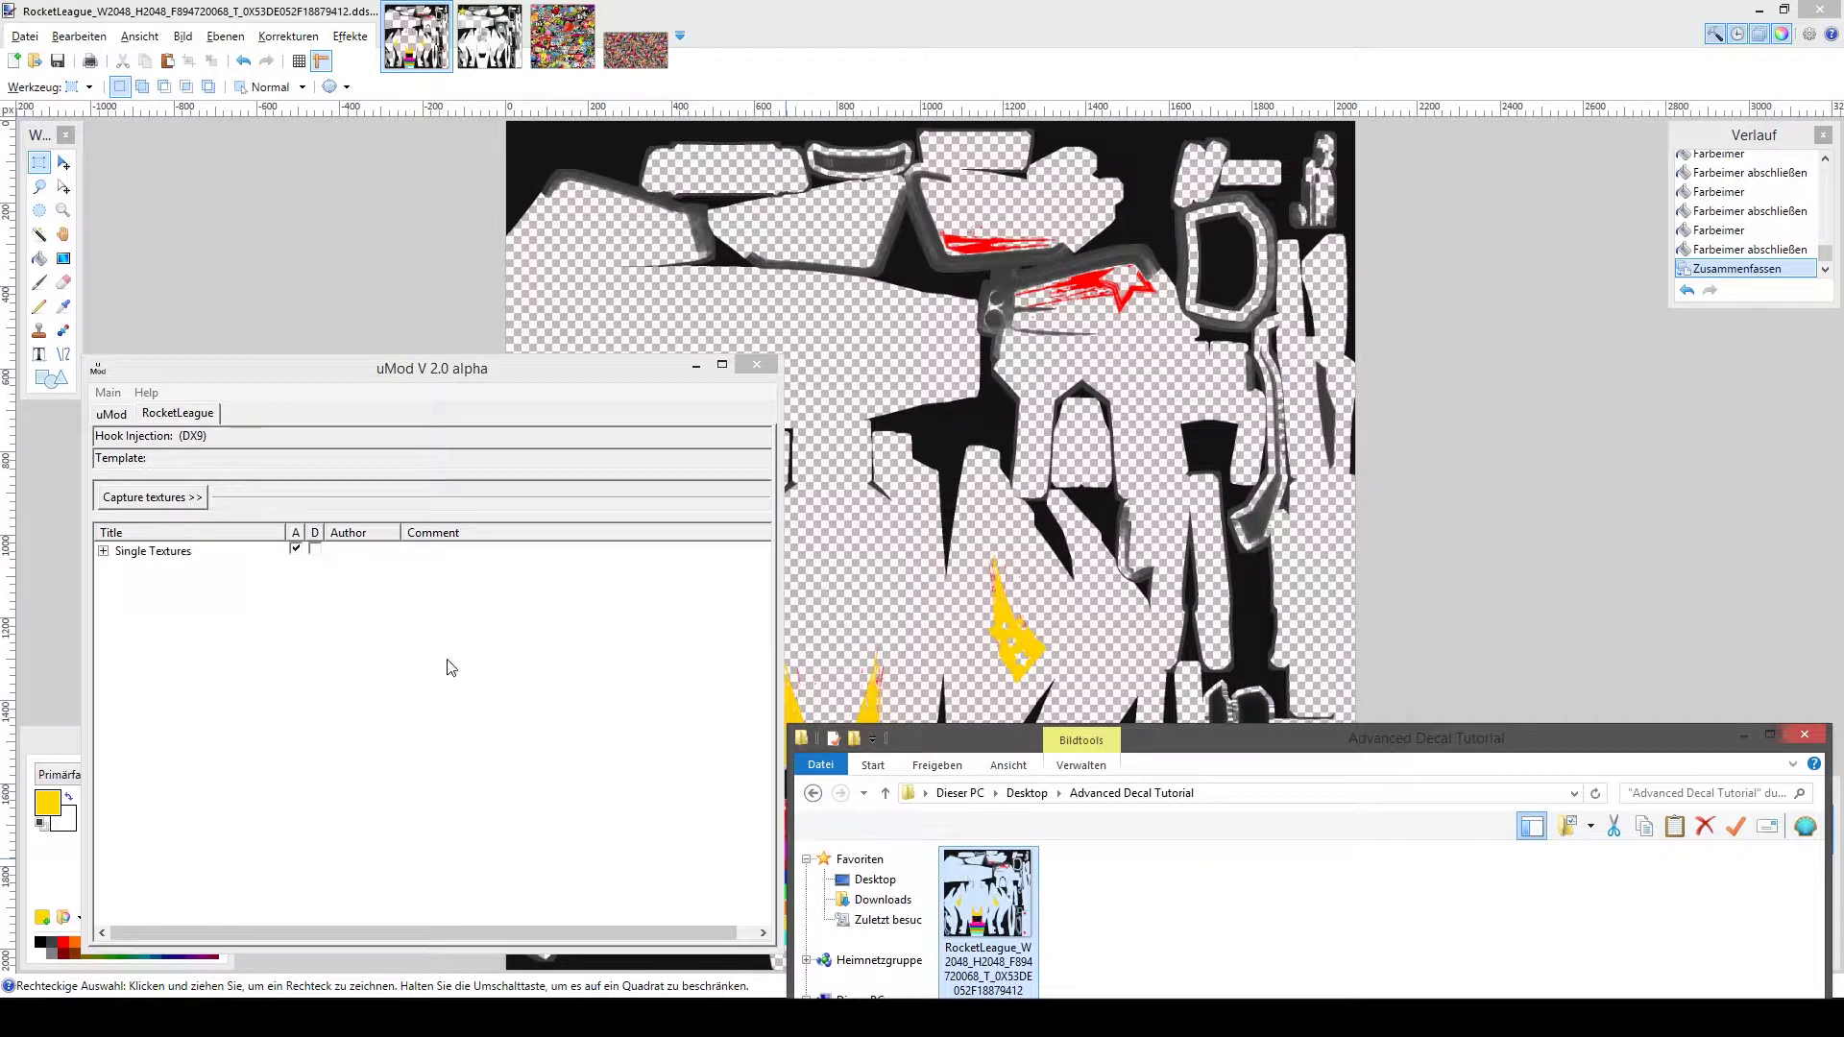
{"action": "right_click", "coordinate": [469, 557]}
{"action": "left_click", "coordinate": [537, 645]}
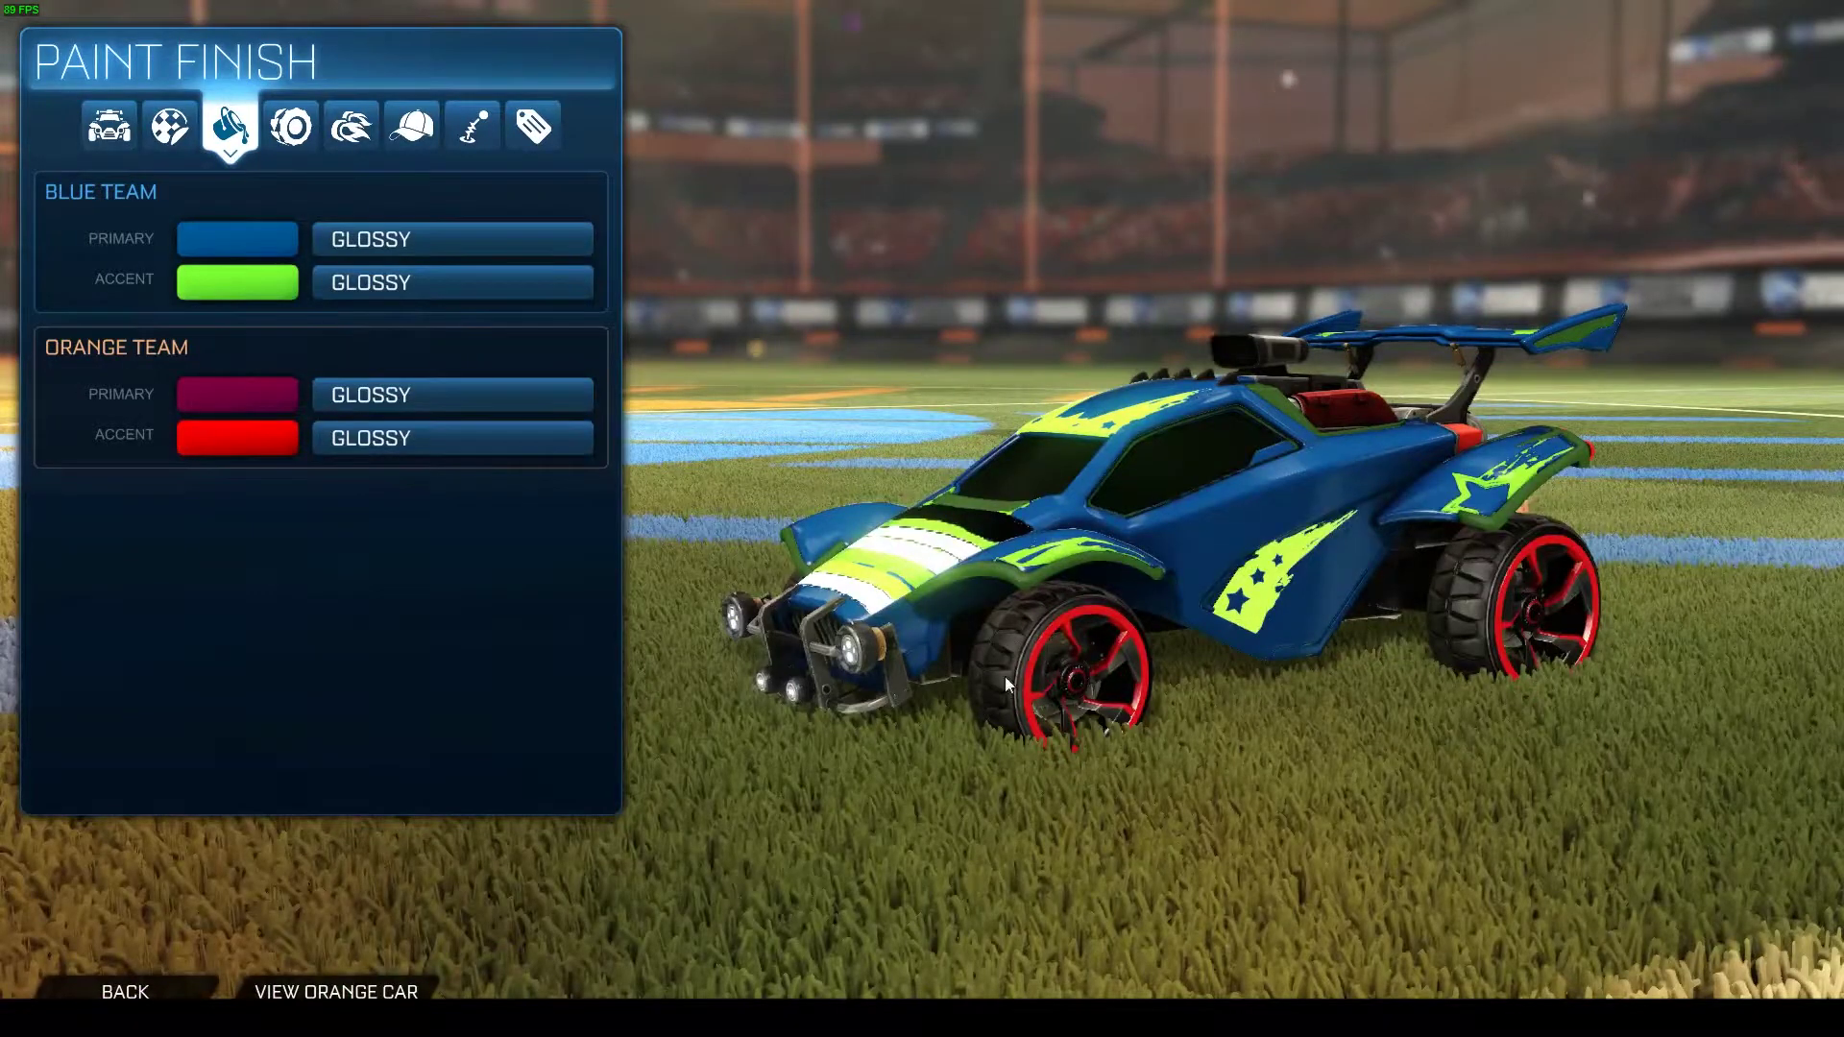
View the car from above in Rocket League and set the blue team's accent color to bright red
{"action": "mouse_move", "coordinate": [1005, 676]}
{"action": "left_mouse_down"}
{"action": "mouse_move", "coordinate": [1133, 864]}
{"action": "mouse_move", "coordinate": [1268, 502]}
{"action": "mouse_move", "coordinate": [1232, 449]}
{"action": "mouse_move", "coordinate": [1049, 472]}
{"action": "mouse_move", "coordinate": [1077, 437]}
{"action": "mouse_move", "coordinate": [1226, 506]}
{"action": "mouse_move", "coordinate": [1183, 625]}
{"action": "mouse_move", "coordinate": [1211, 667]}
{"action": "mouse_move", "coordinate": [1066, 562]}
{"action": "mouse_move", "coordinate": [1150, 585]}
{"action": "mouse_move", "coordinate": [1101, 525]}
{"action": "left_mouse_up"}
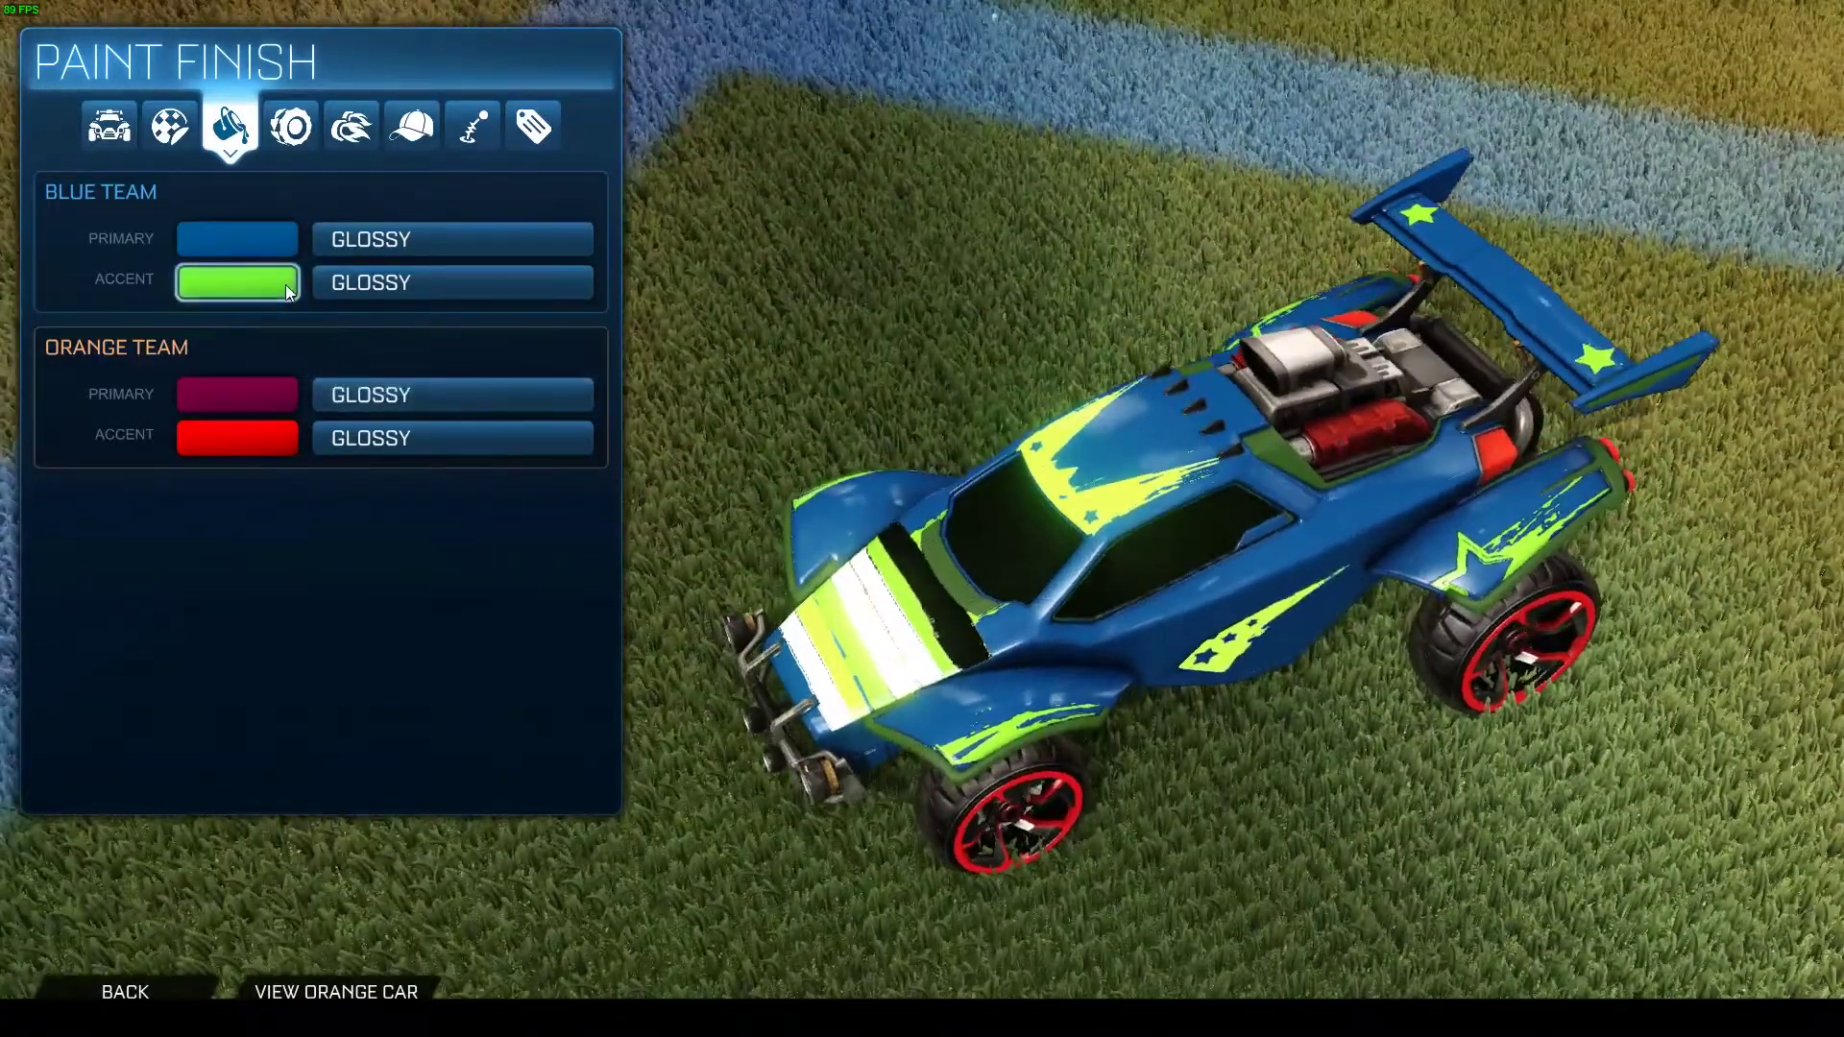
{"action": "left_click", "coordinate": [286, 284]}
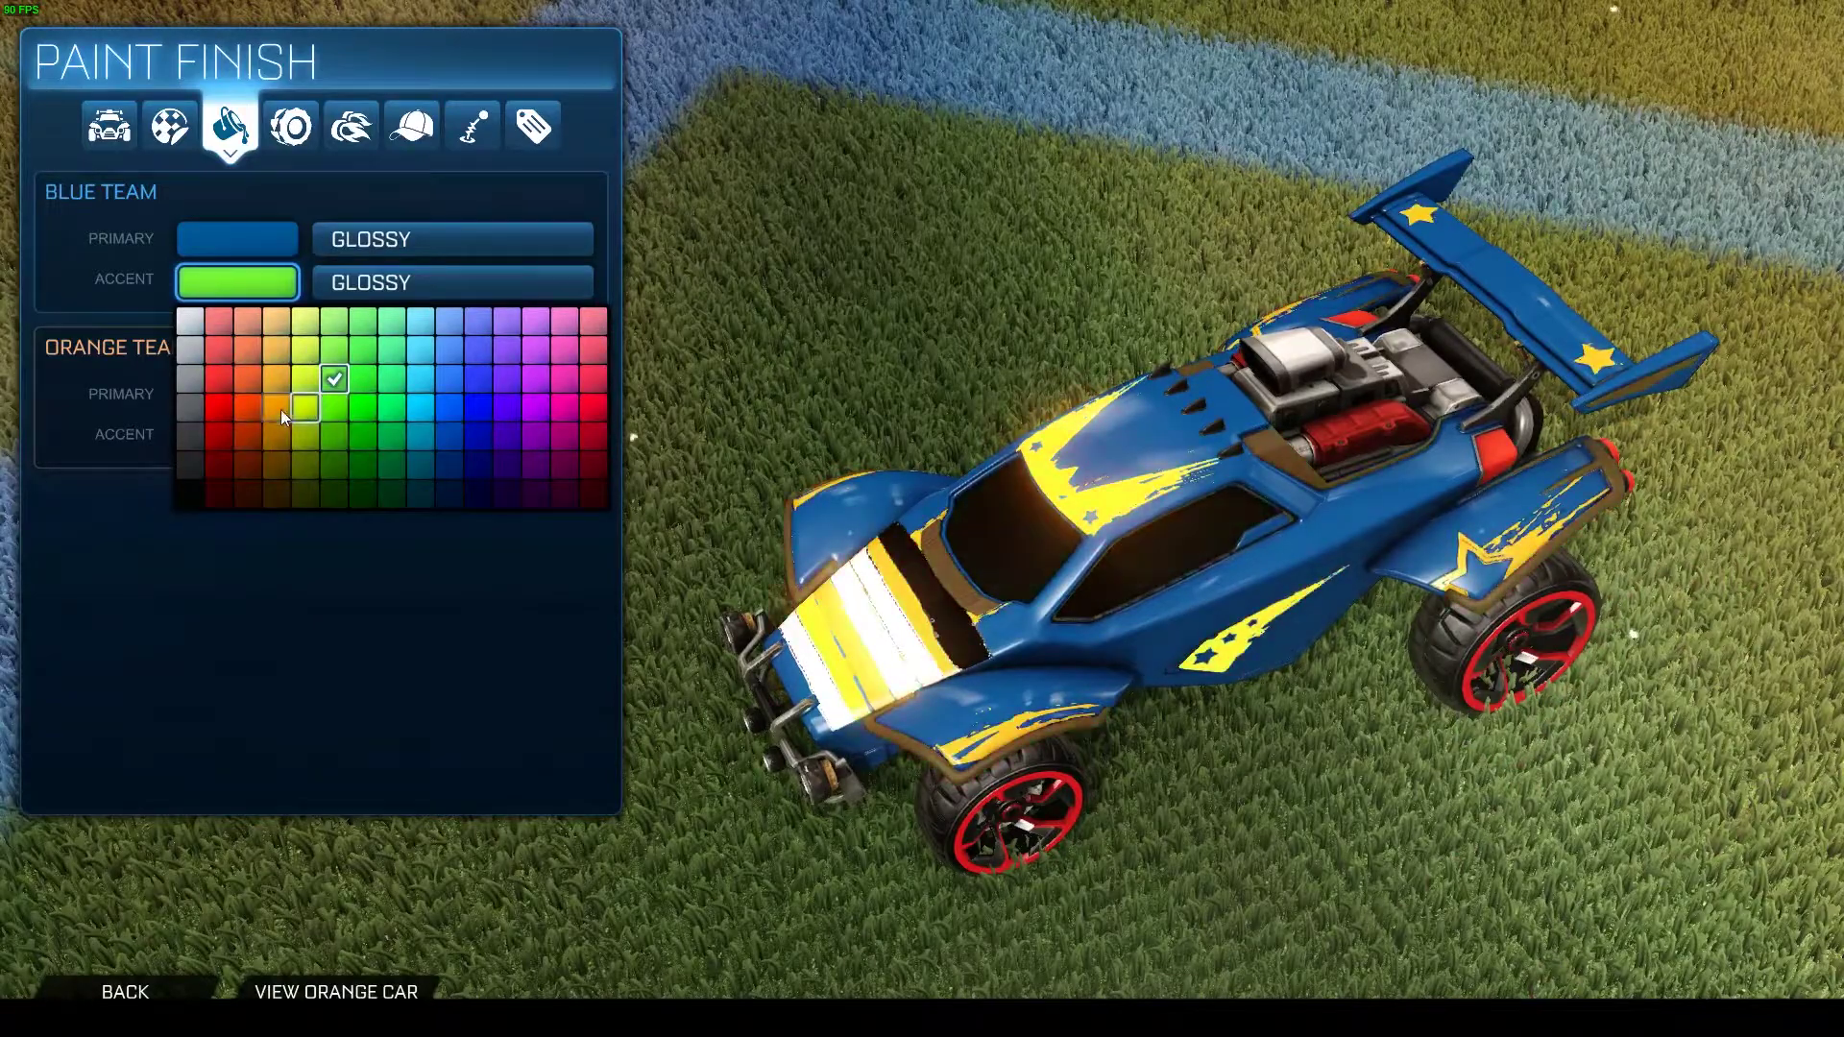
{"action": "left_click", "coordinate": [218, 408]}
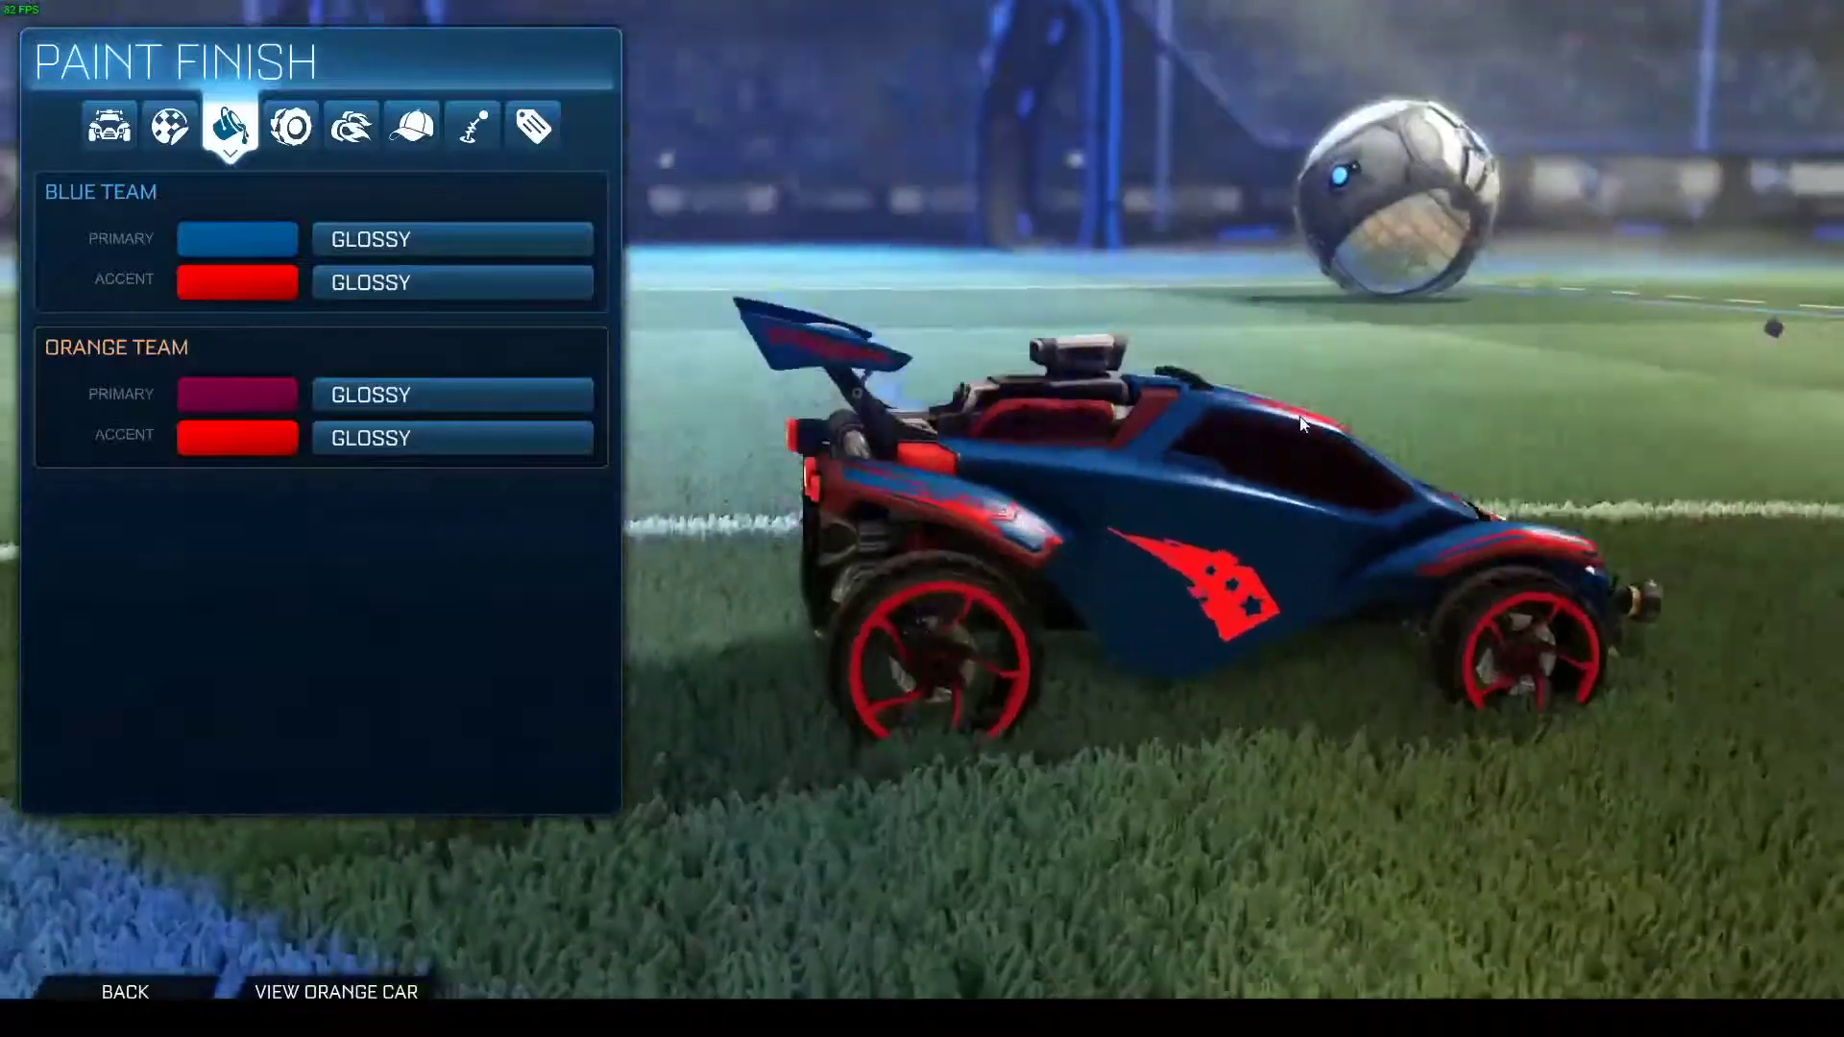
Switch to paint.net and copy the selected 520 × 441 pixel area of the sticker image 2yo7i1j.jpg
{"action": "key", "text": "alt+Tab"}
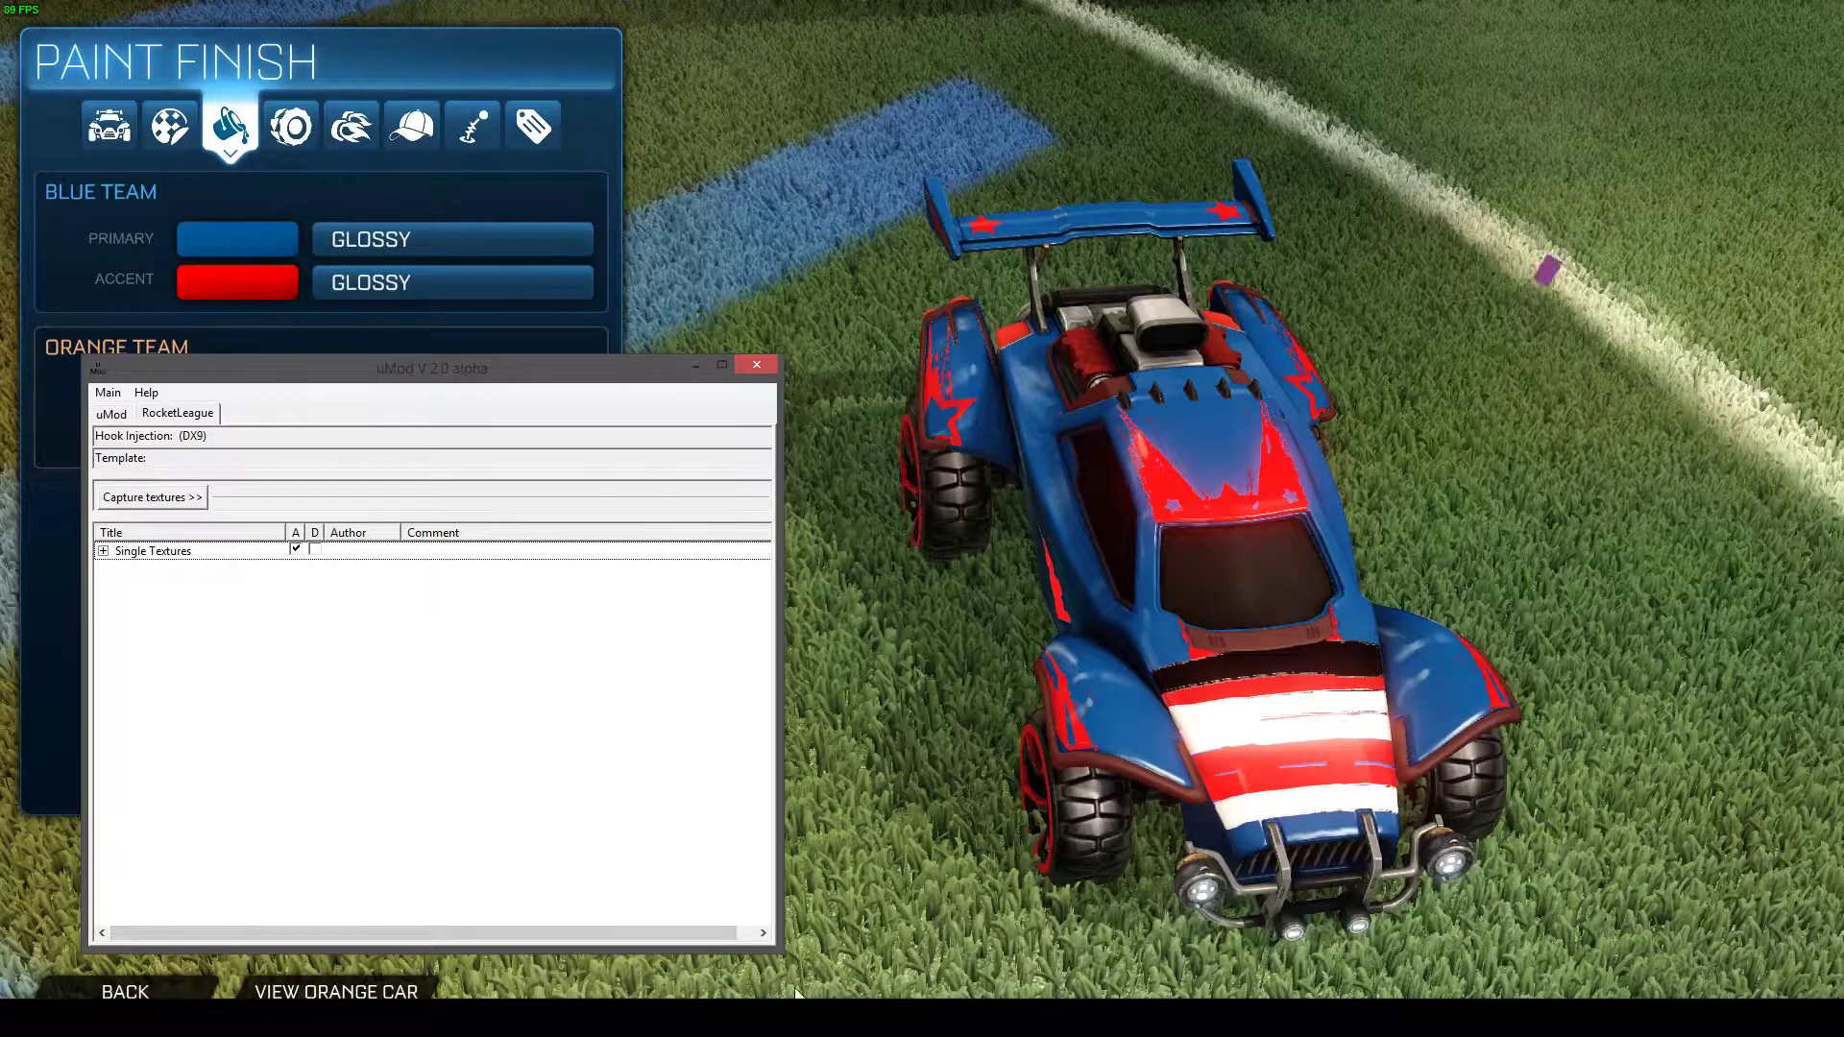
{"action": "mouse_move", "coordinate": [853, 1018]}
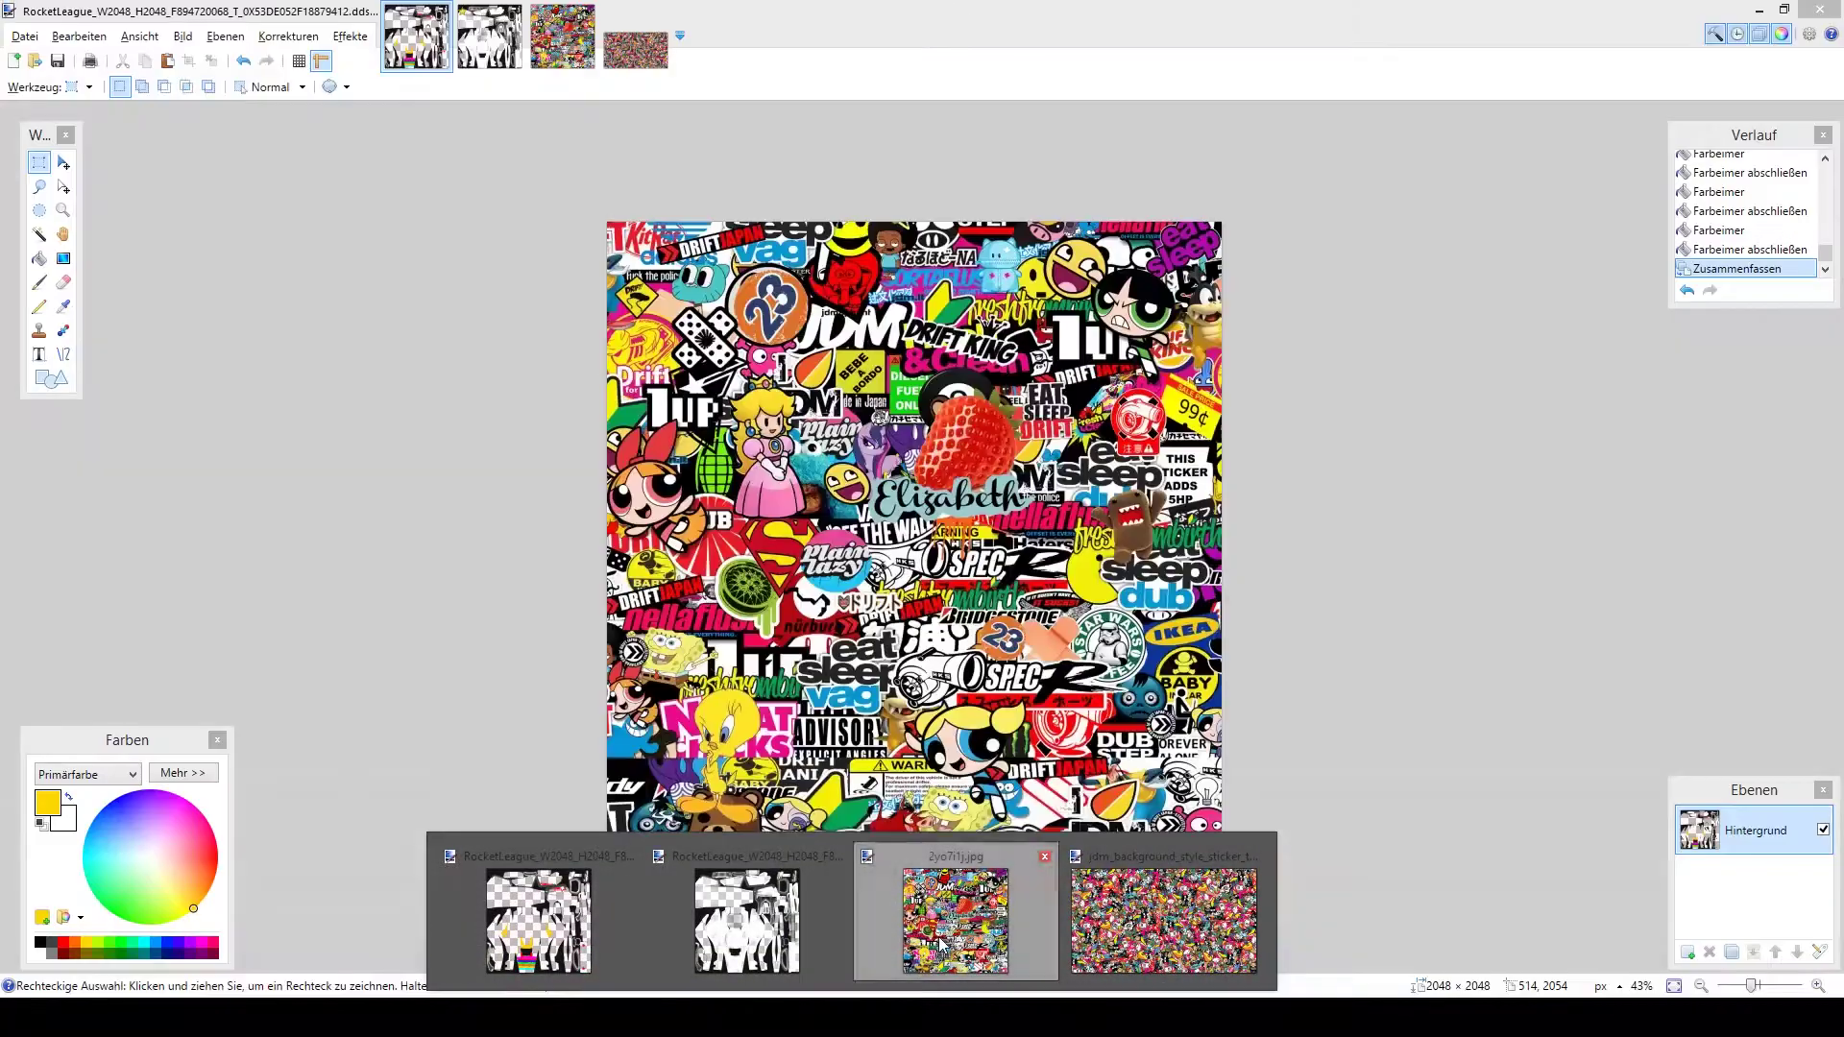
{"action": "left_click", "coordinate": [956, 920]}
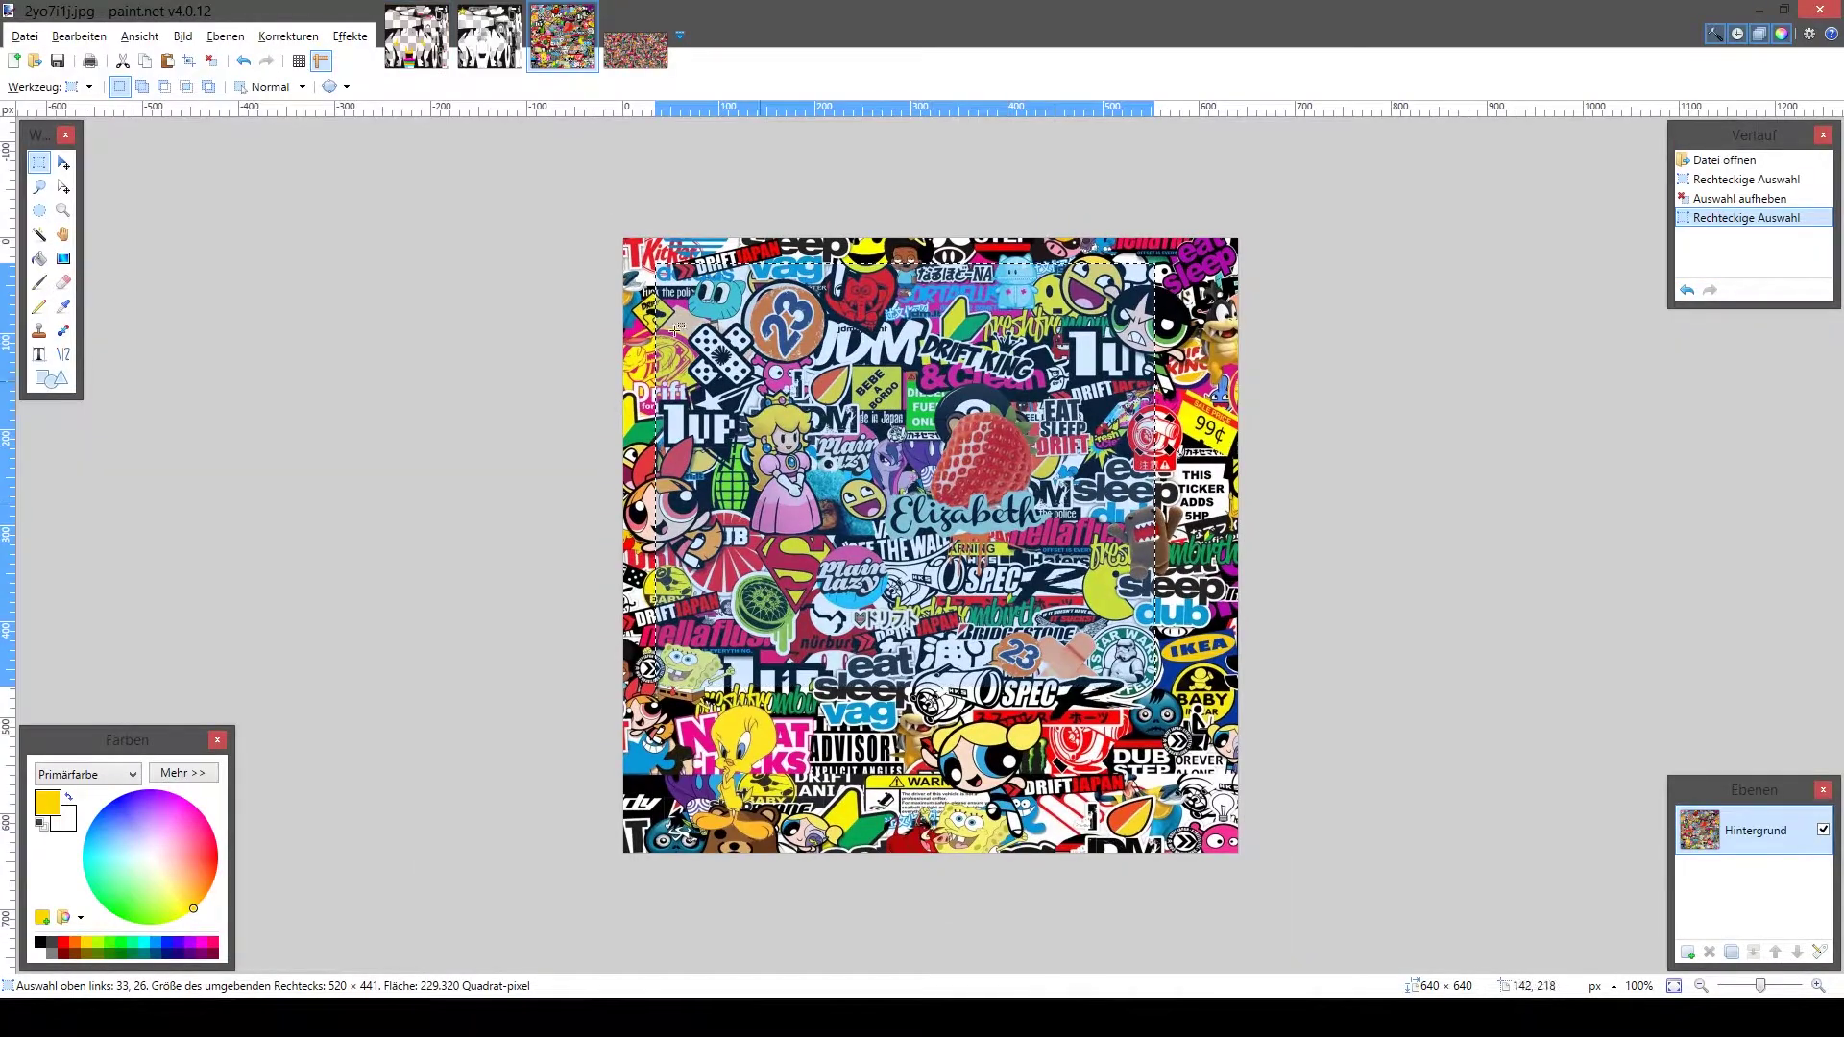
{"action": "left_click", "coordinate": [63, 162]}
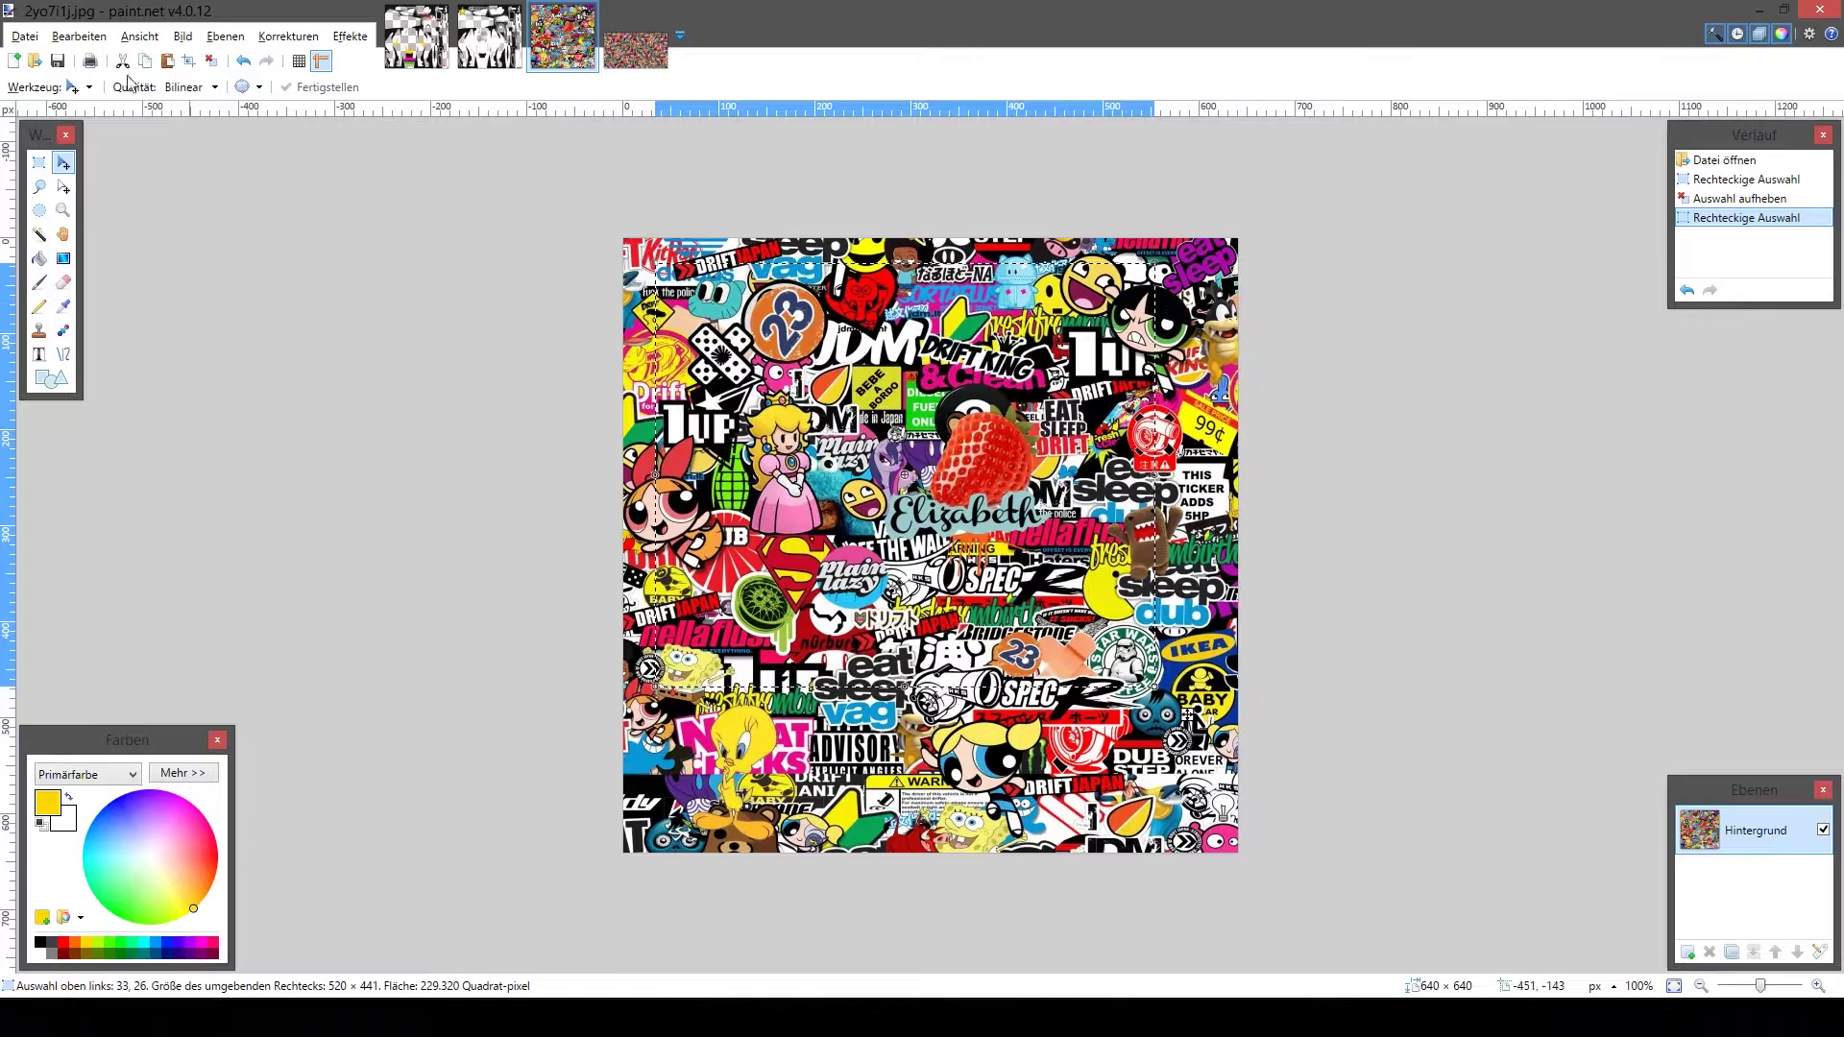
{"action": "left_click", "coordinate": [79, 36]}
{"action": "left_click", "coordinate": [105, 132]}
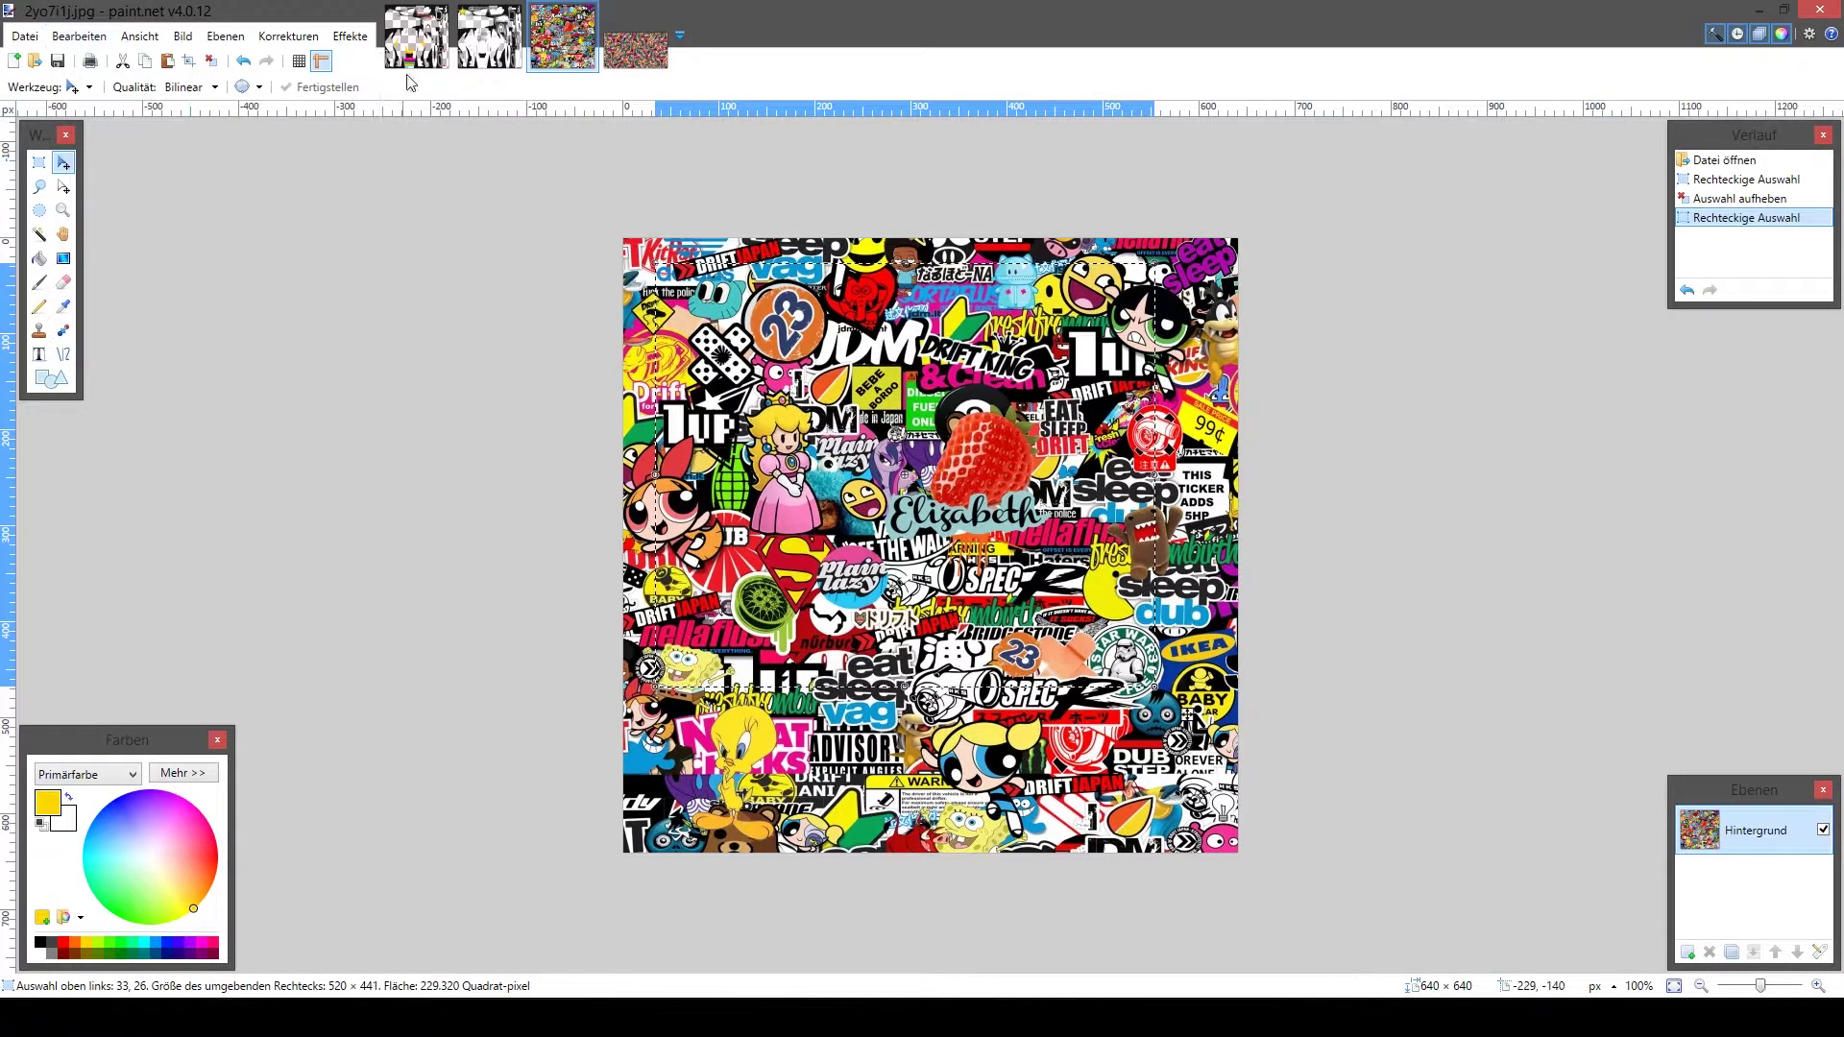
Undo the layer flattening in the multicolored decal texture and make Hintergrund the active layer
{"action": "left_click", "coordinate": [414, 43]}
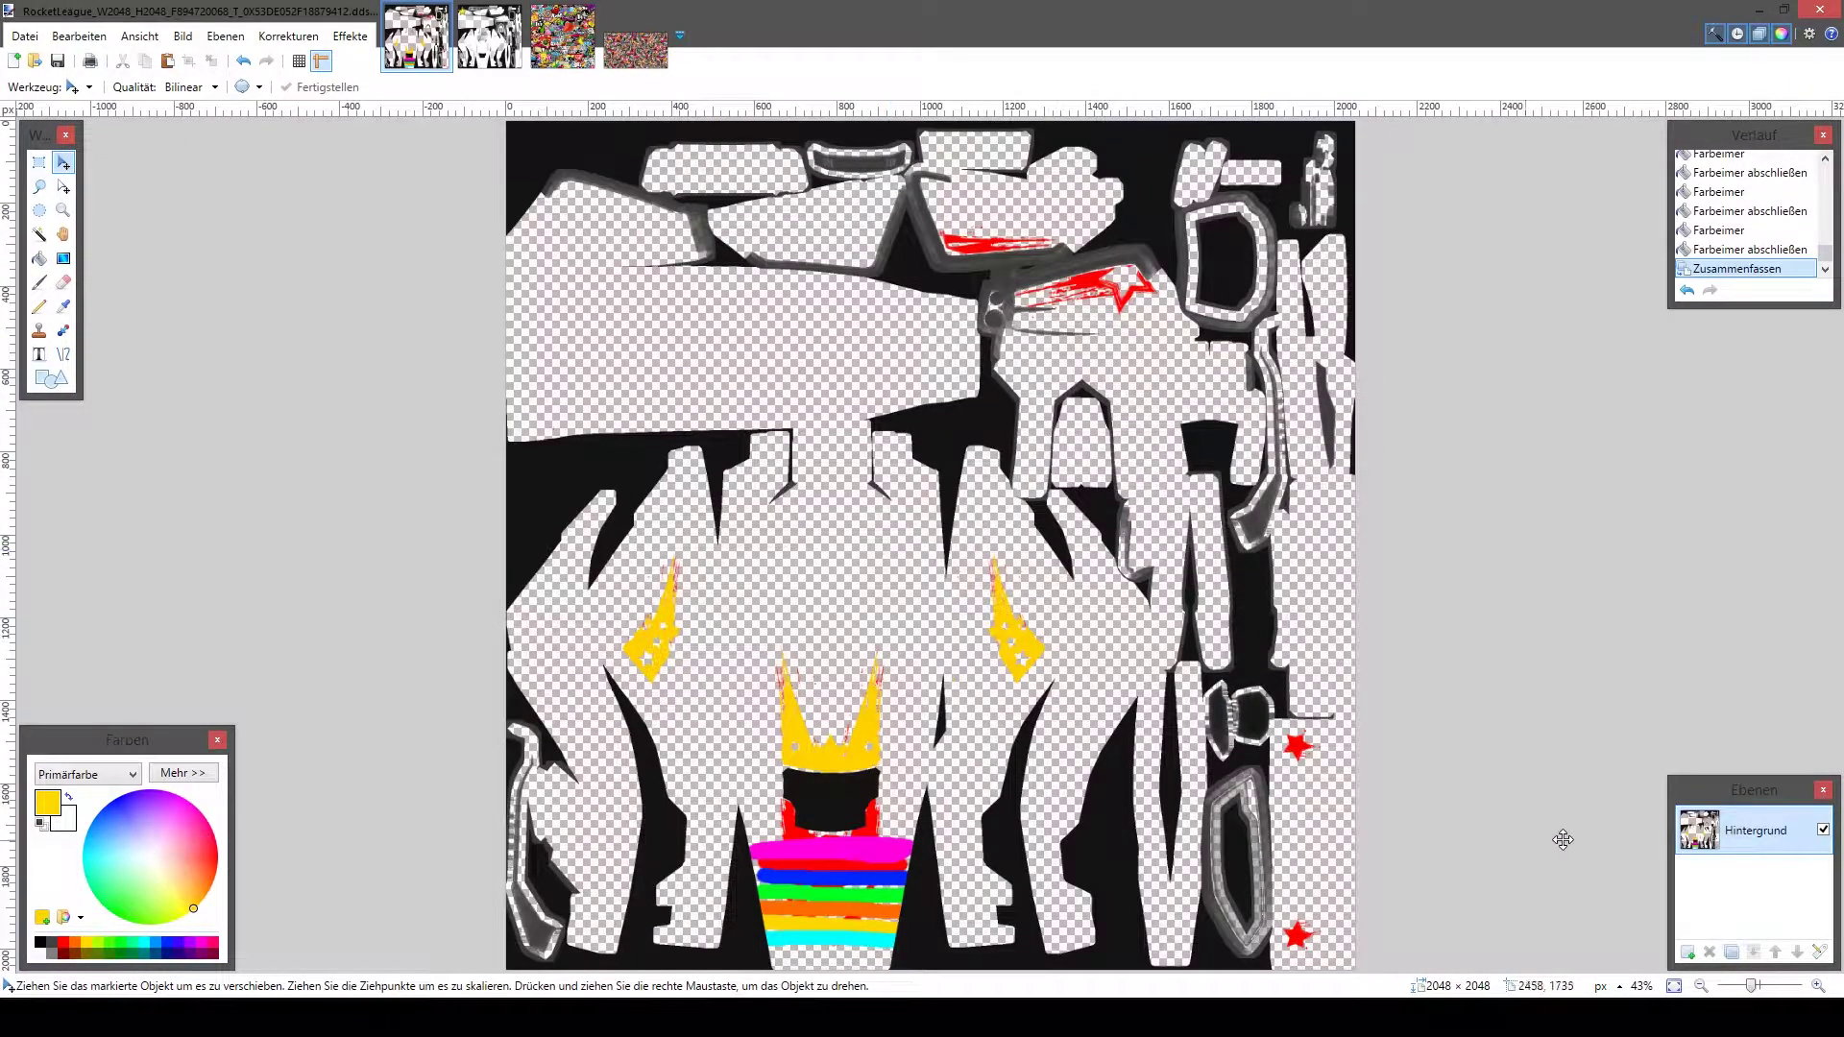
{"action": "key", "text": "ctrl+z"}
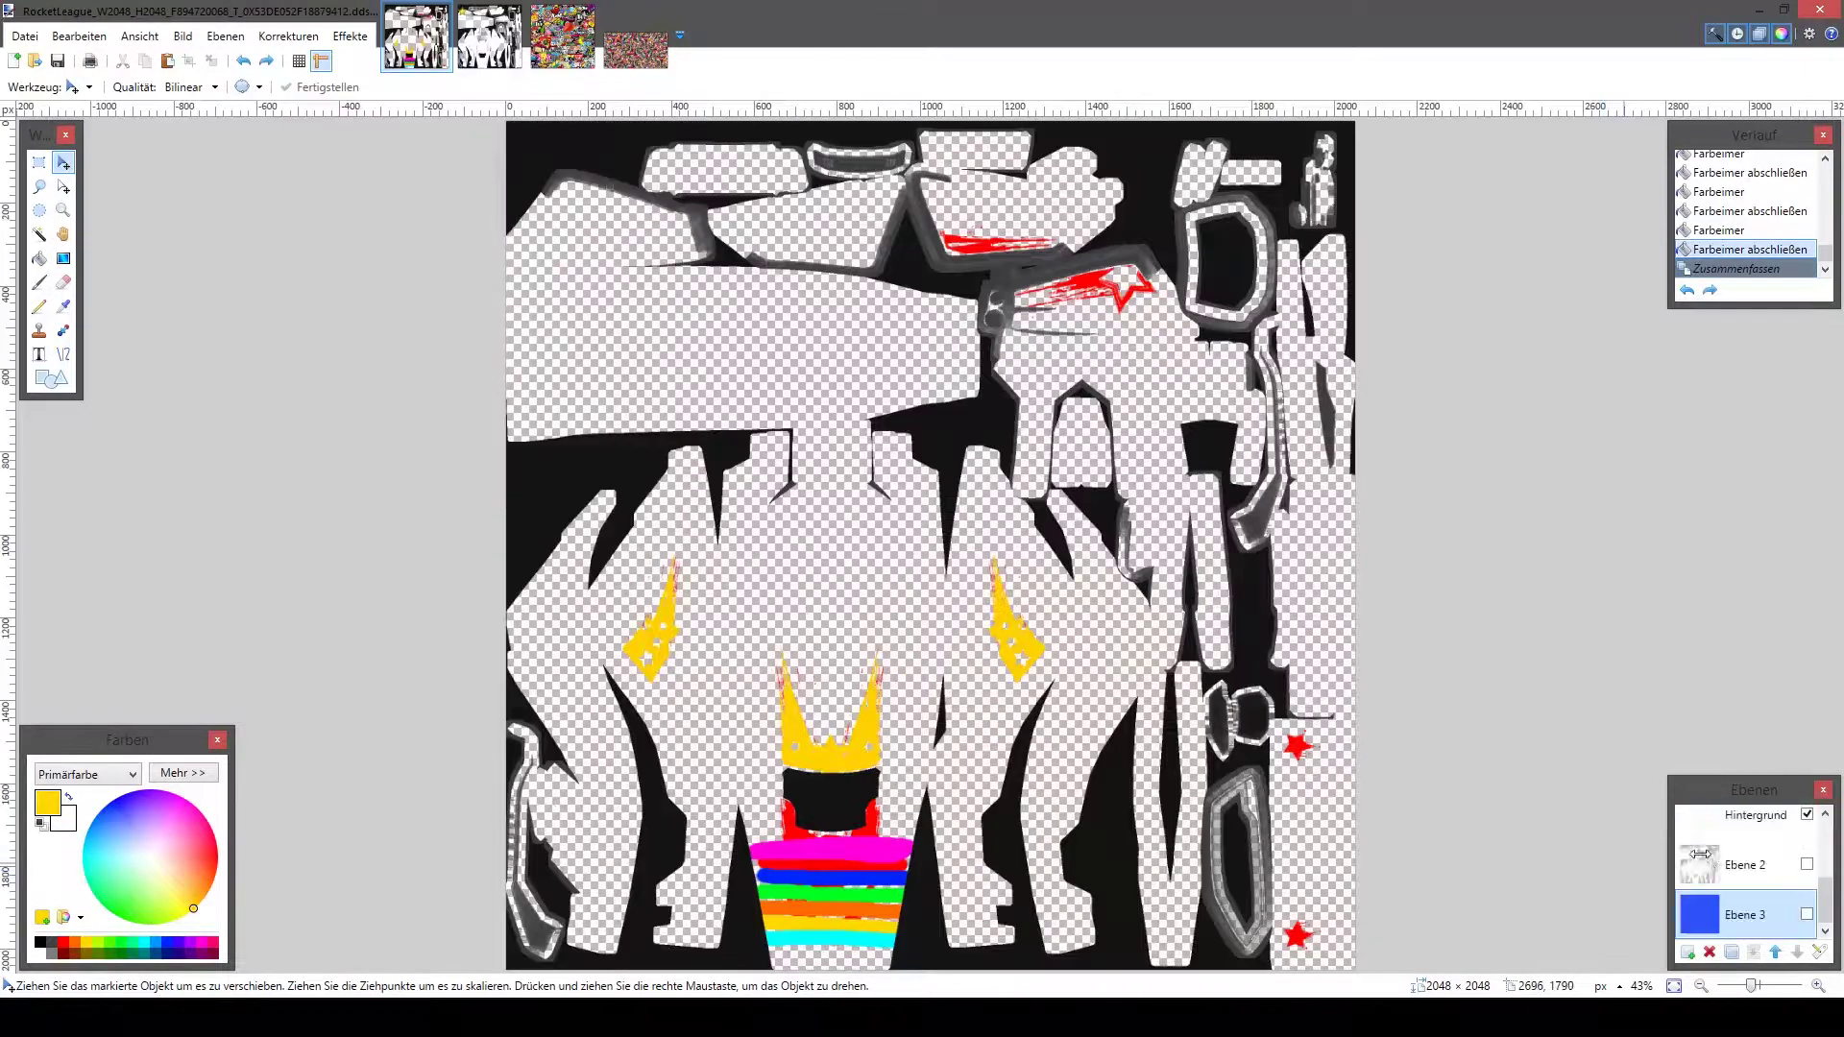
{"action": "left_click_drag", "start_coordinate": [1826, 893], "coordinate": [1826, 865]}
{"action": "left_click", "coordinate": [1734, 870]}
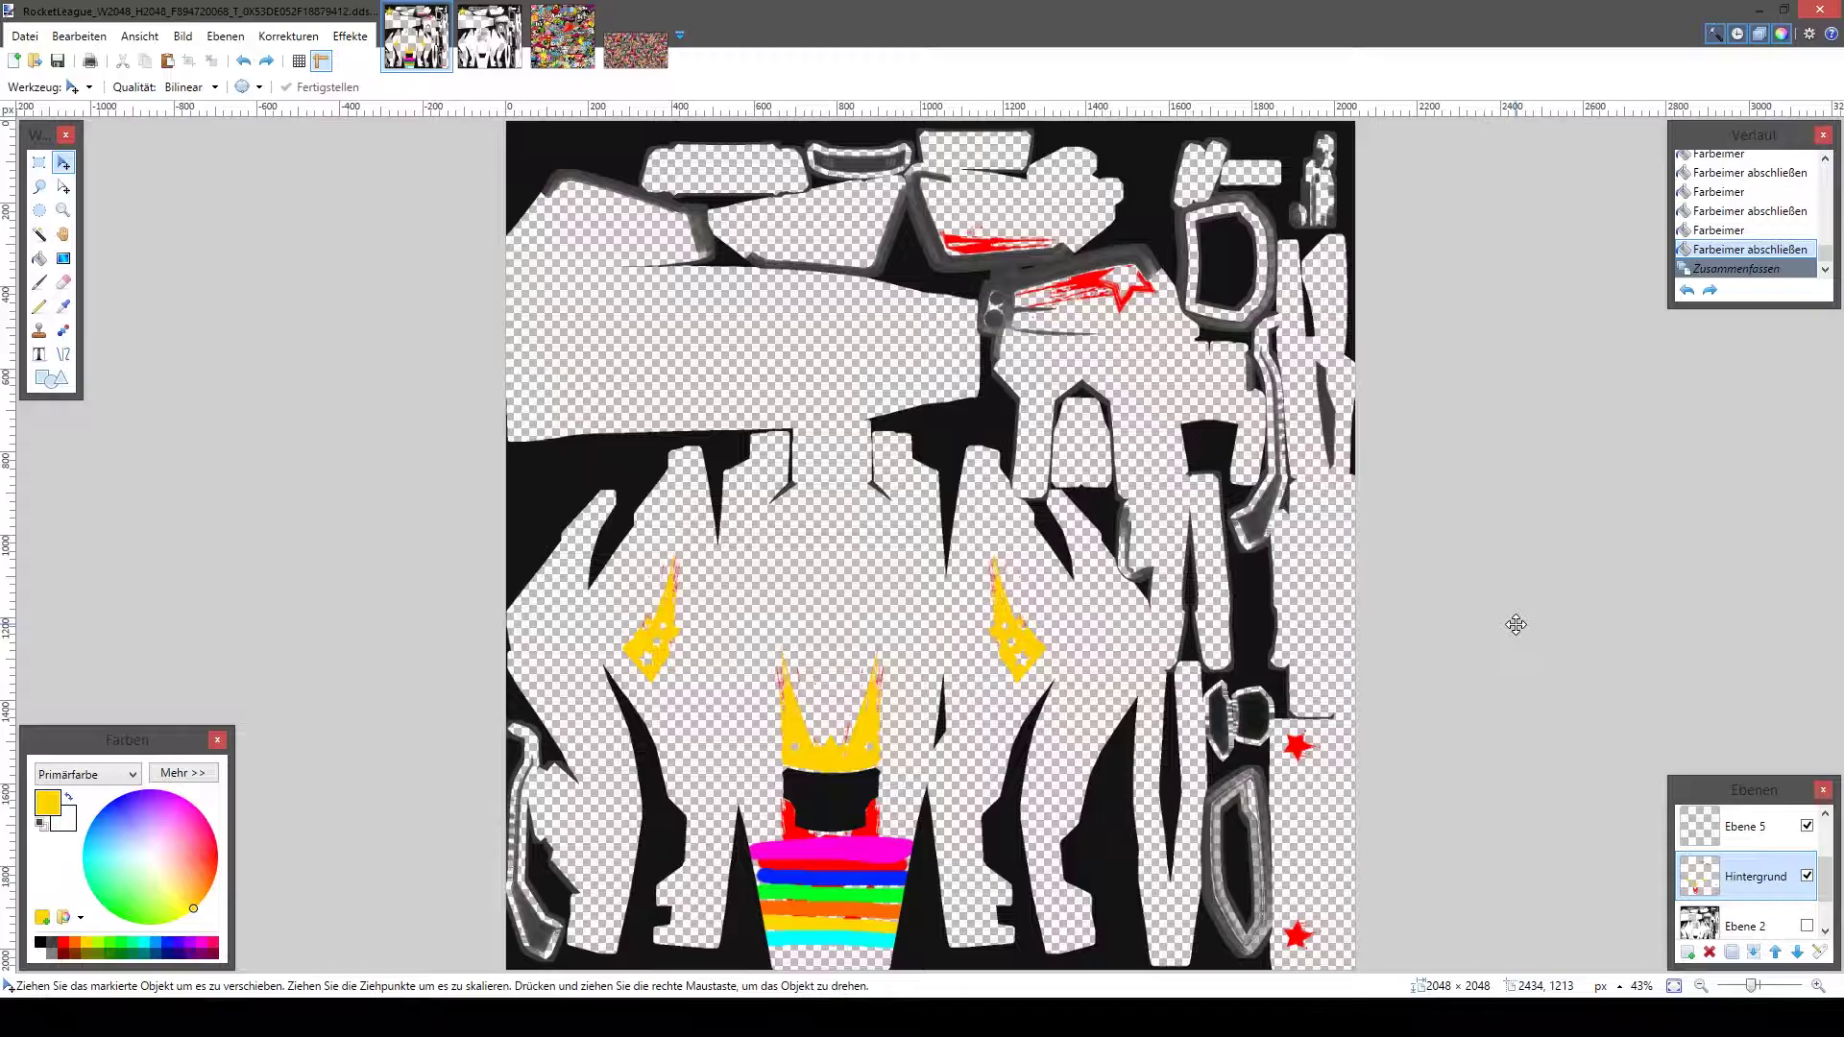
{"action": "left_click", "coordinate": [556, 53]}
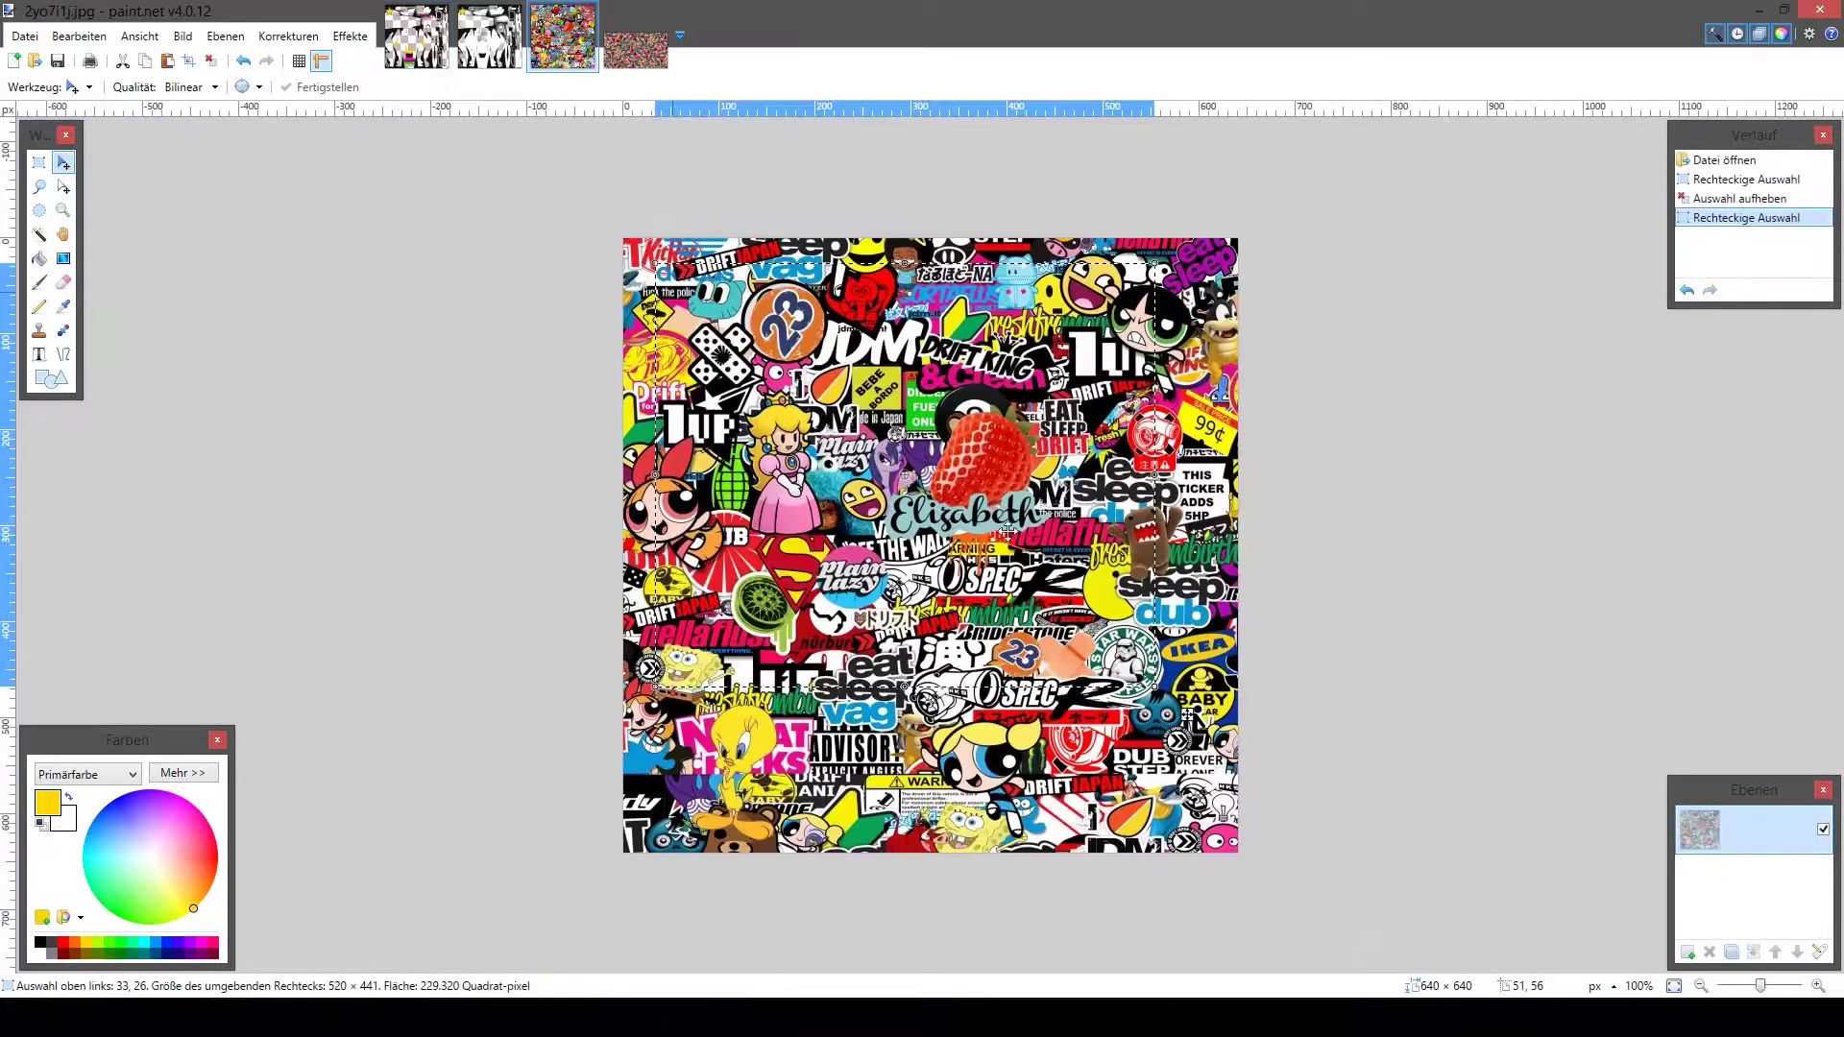
{"action": "left_click", "coordinate": [423, 46]}
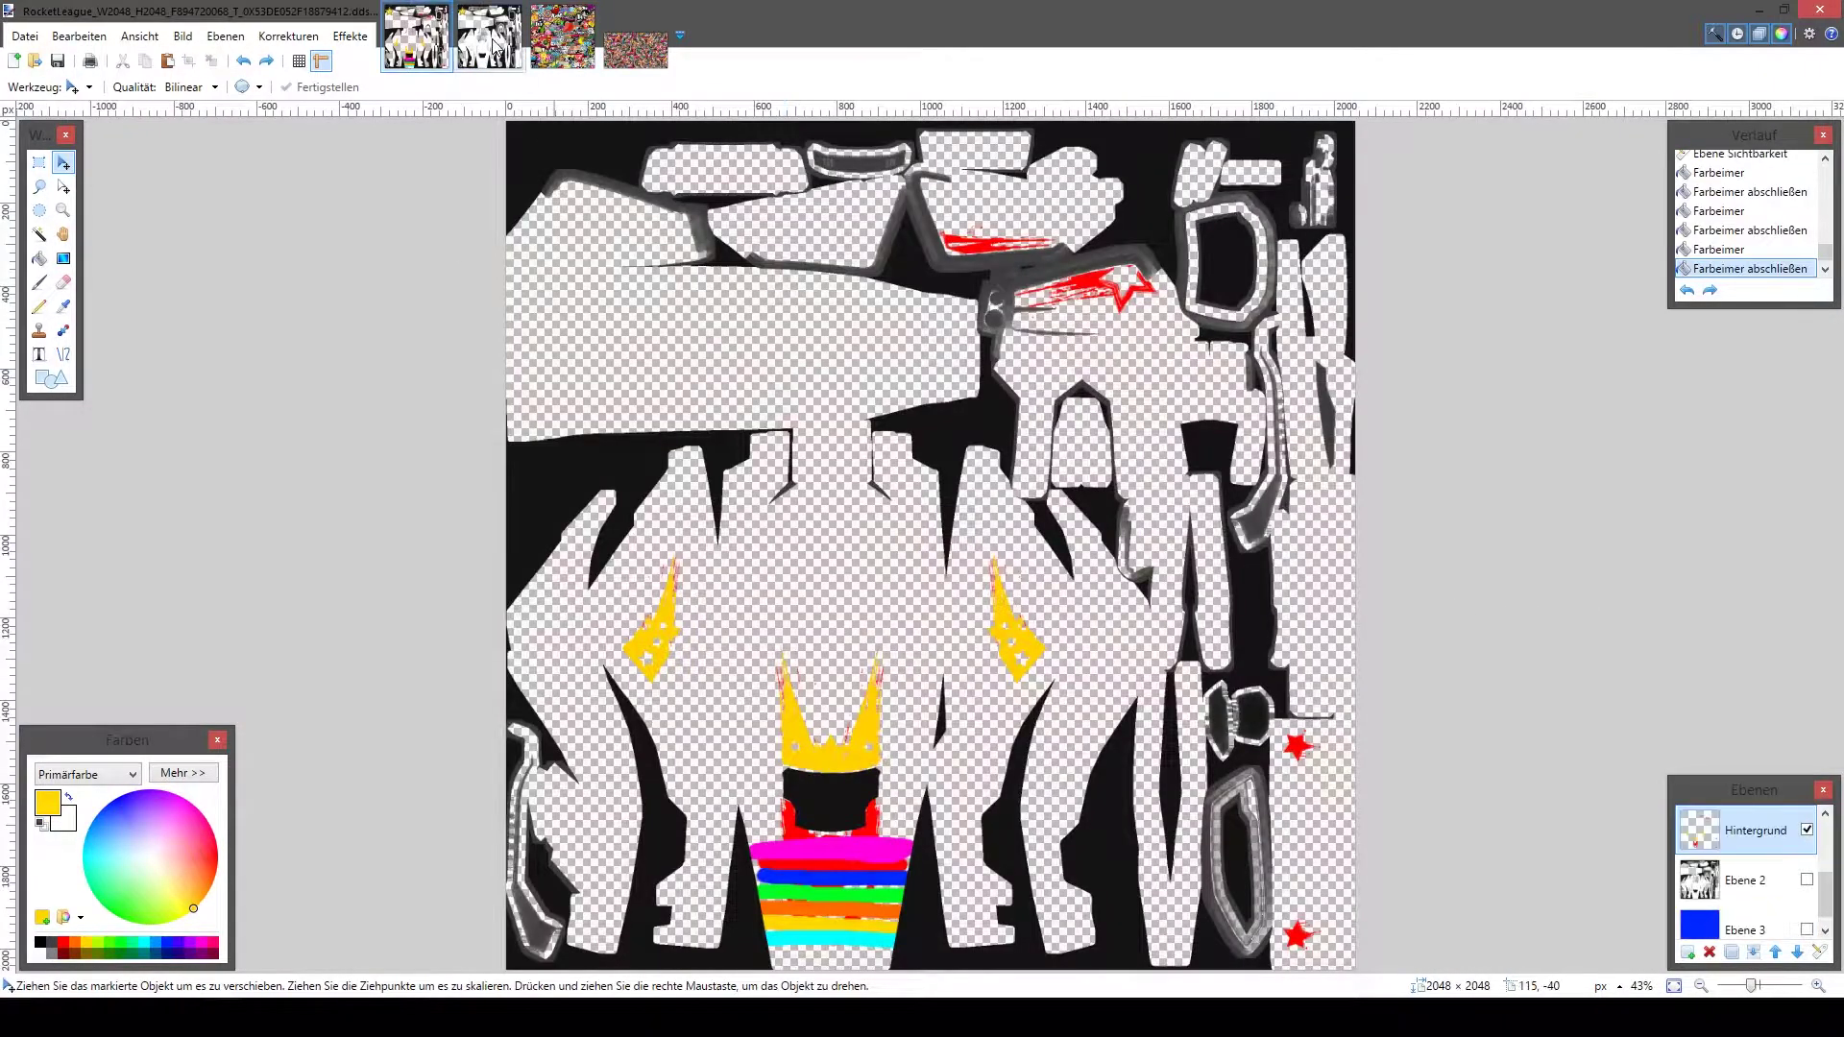
{"action": "left_click", "coordinate": [489, 39]}
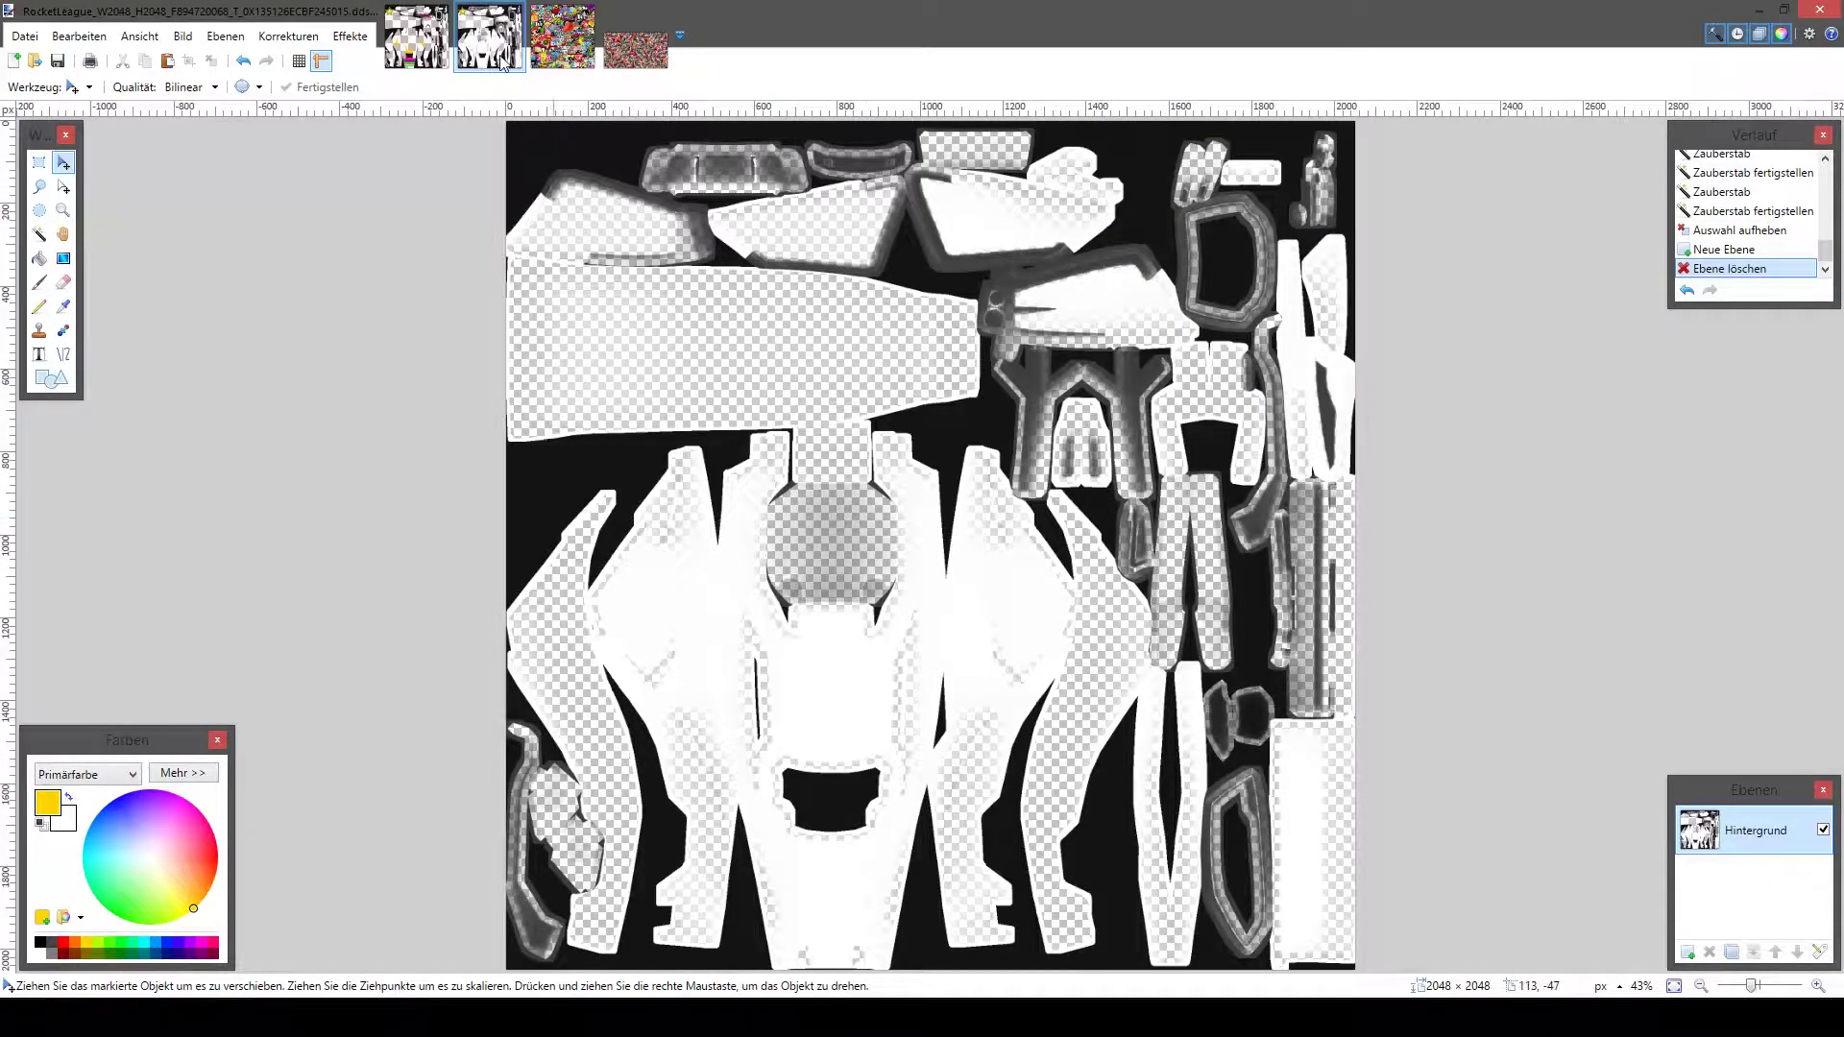
{"action": "left_click", "coordinate": [413, 45]}
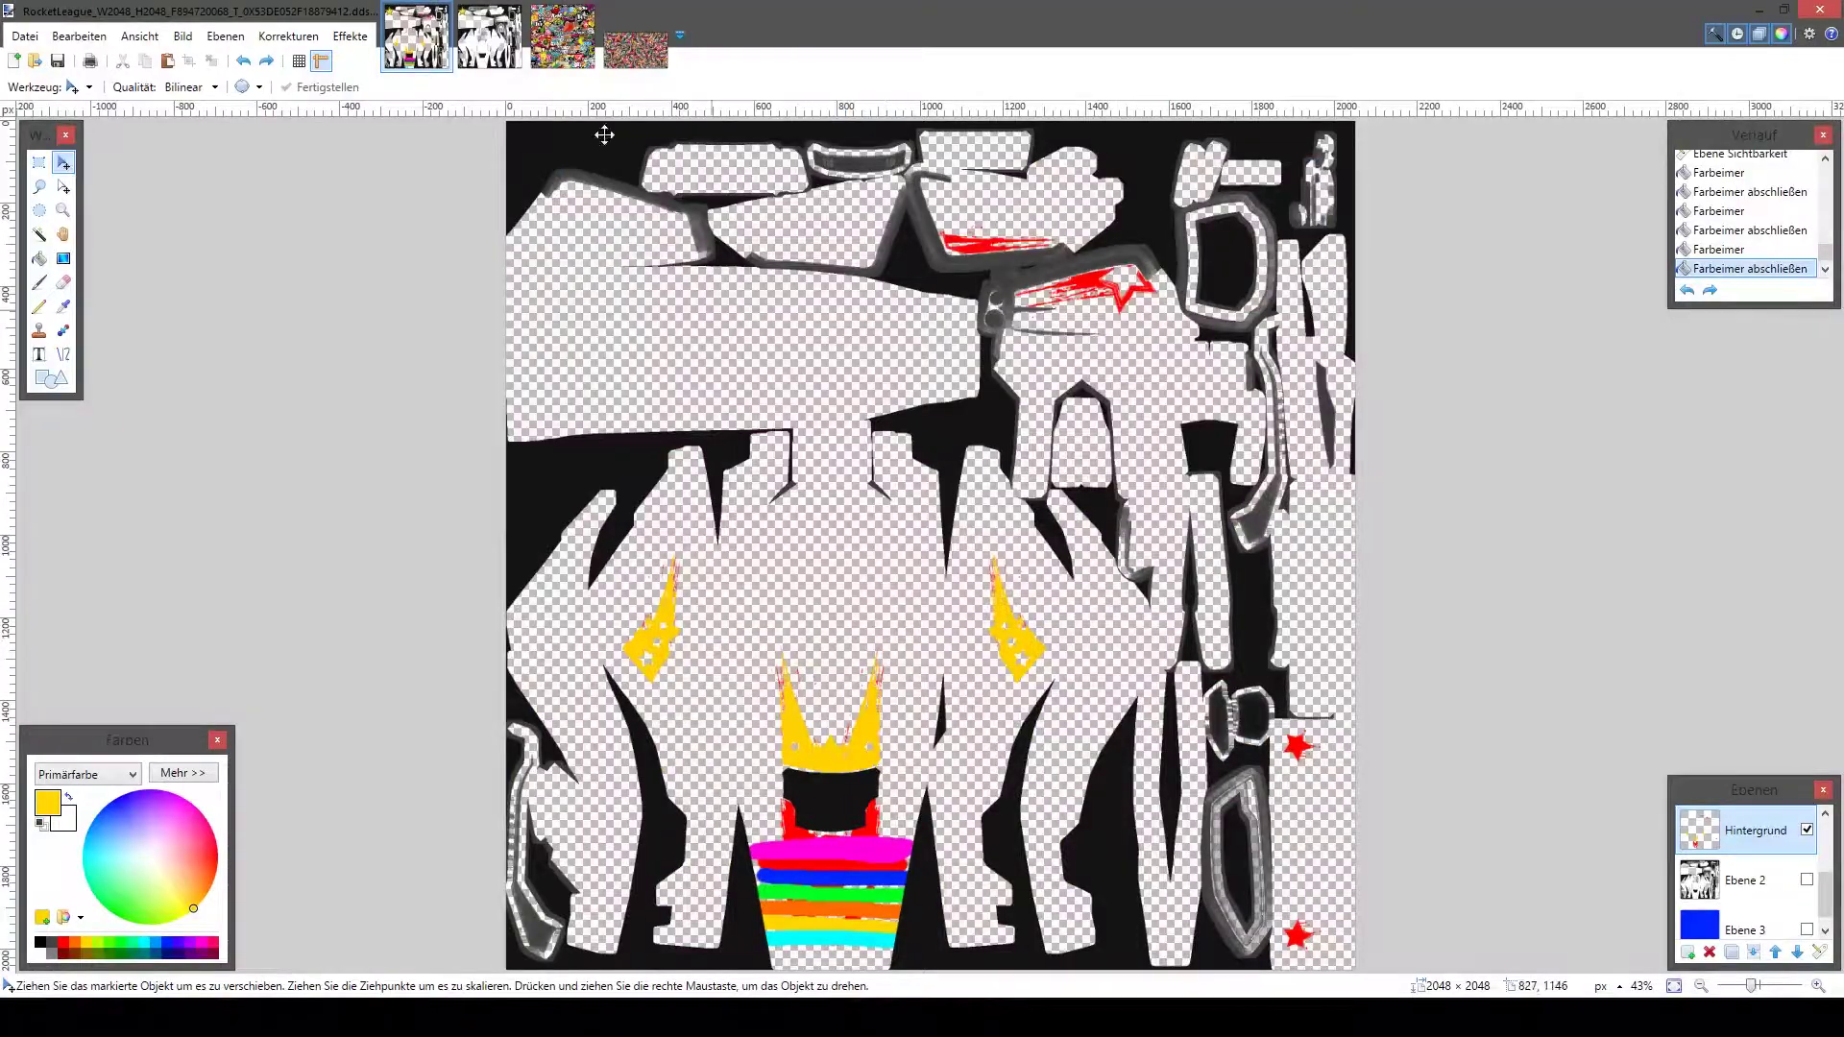
Add a new layer to the white car body texture, paste the sticker area over the hood's lower end and deselect it
{"action": "left_click", "coordinate": [489, 46]}
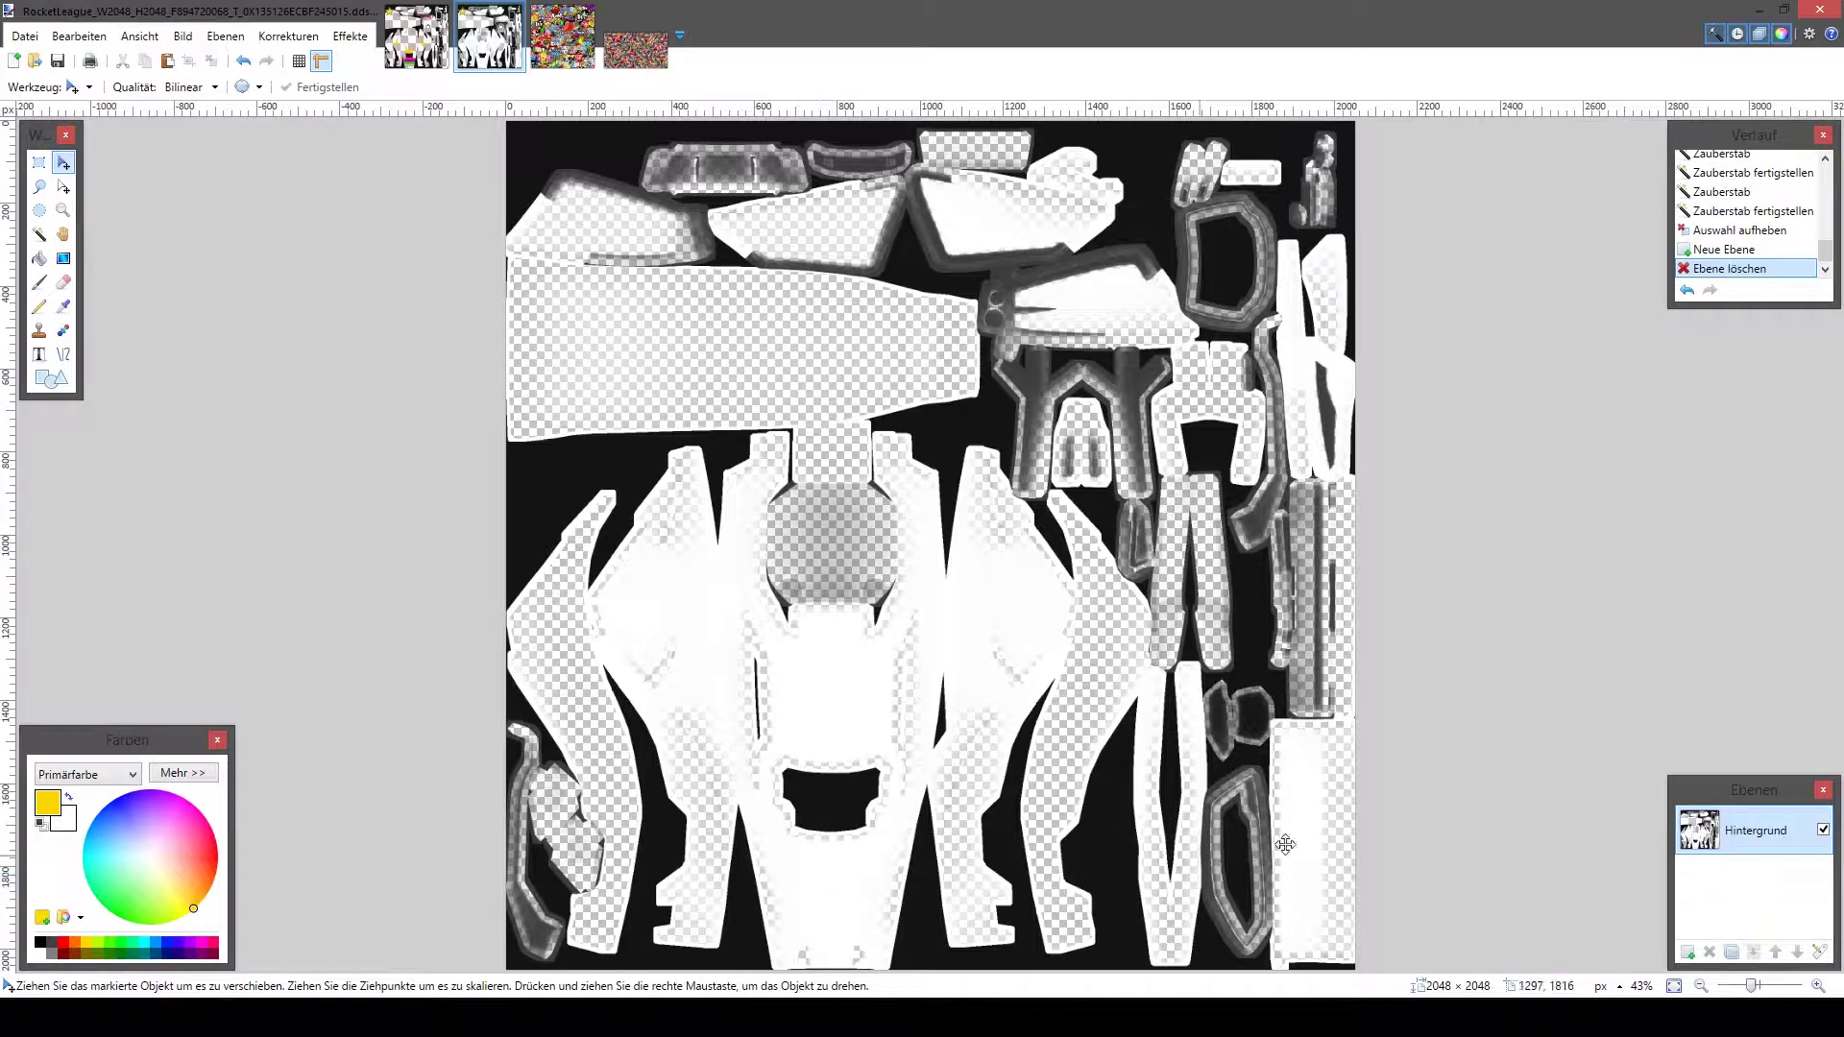
{"action": "left_click", "coordinate": [1687, 952]}
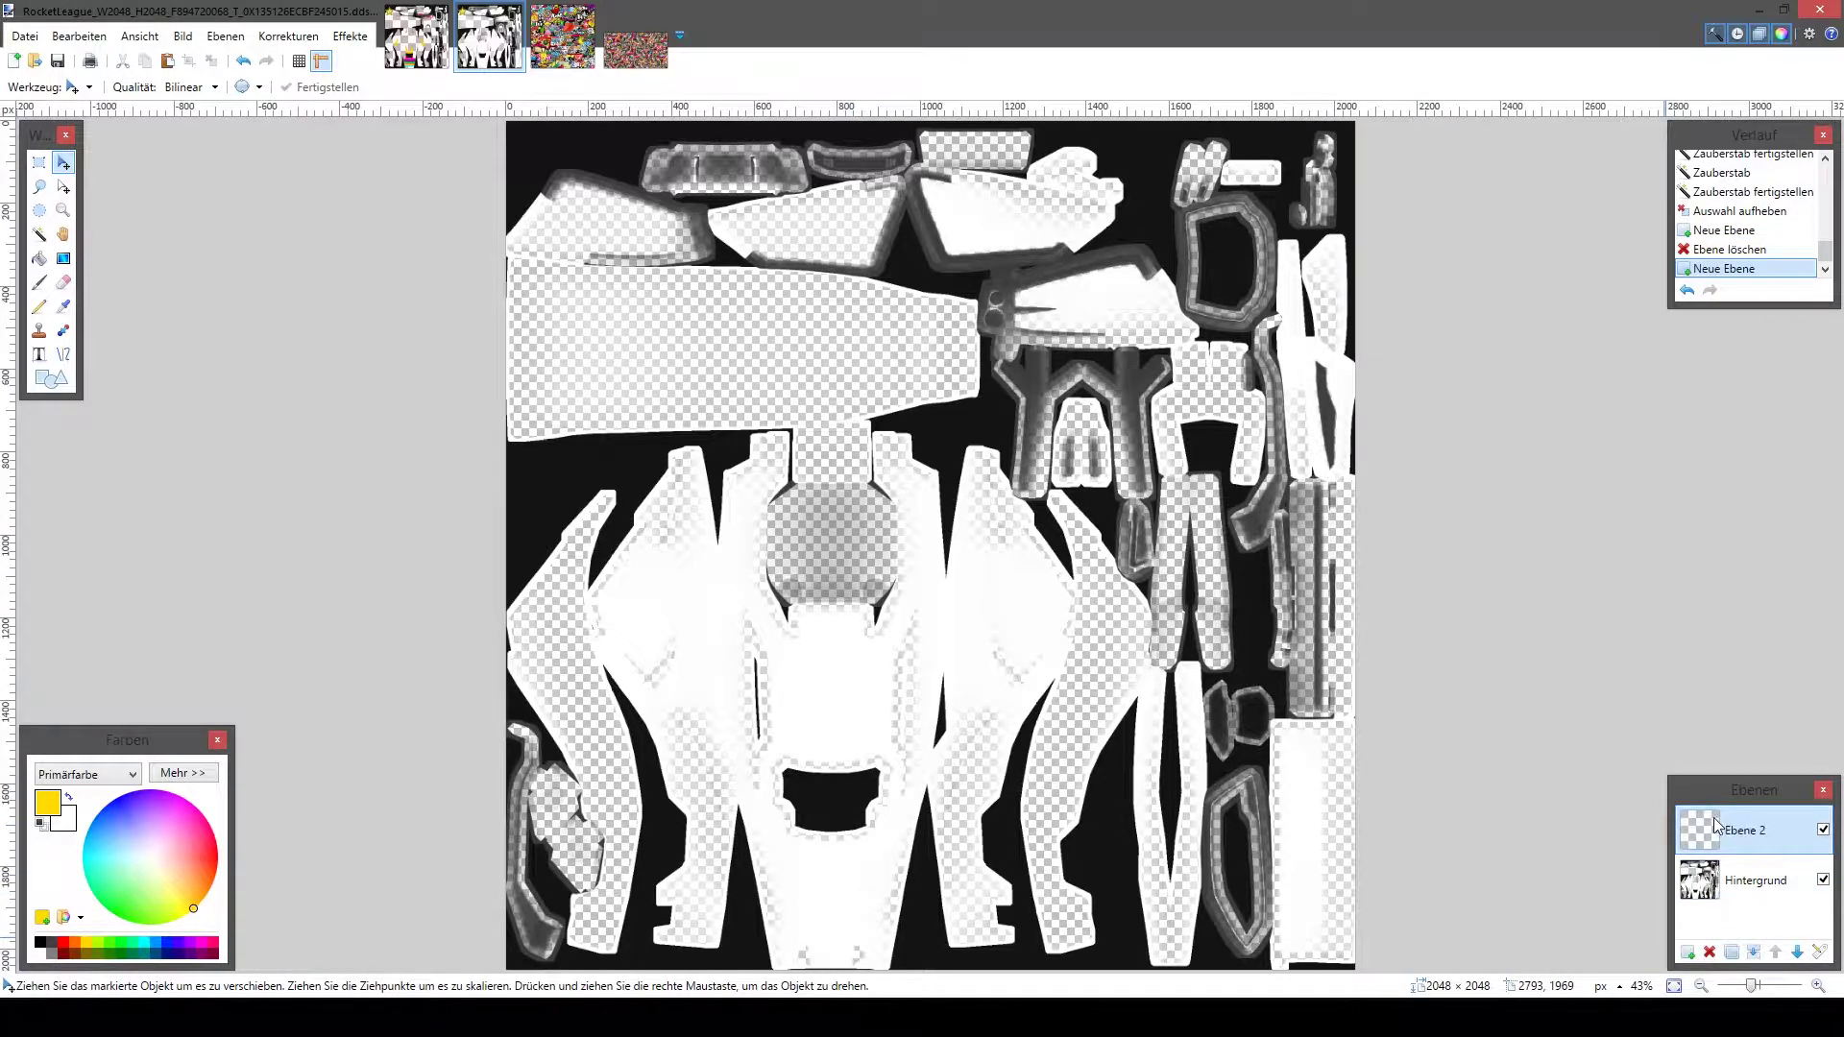
{"action": "key", "text": "ctrl+v"}
{"action": "left_click_drag", "start_coordinate": [644, 198], "coordinate": [874, 901]}
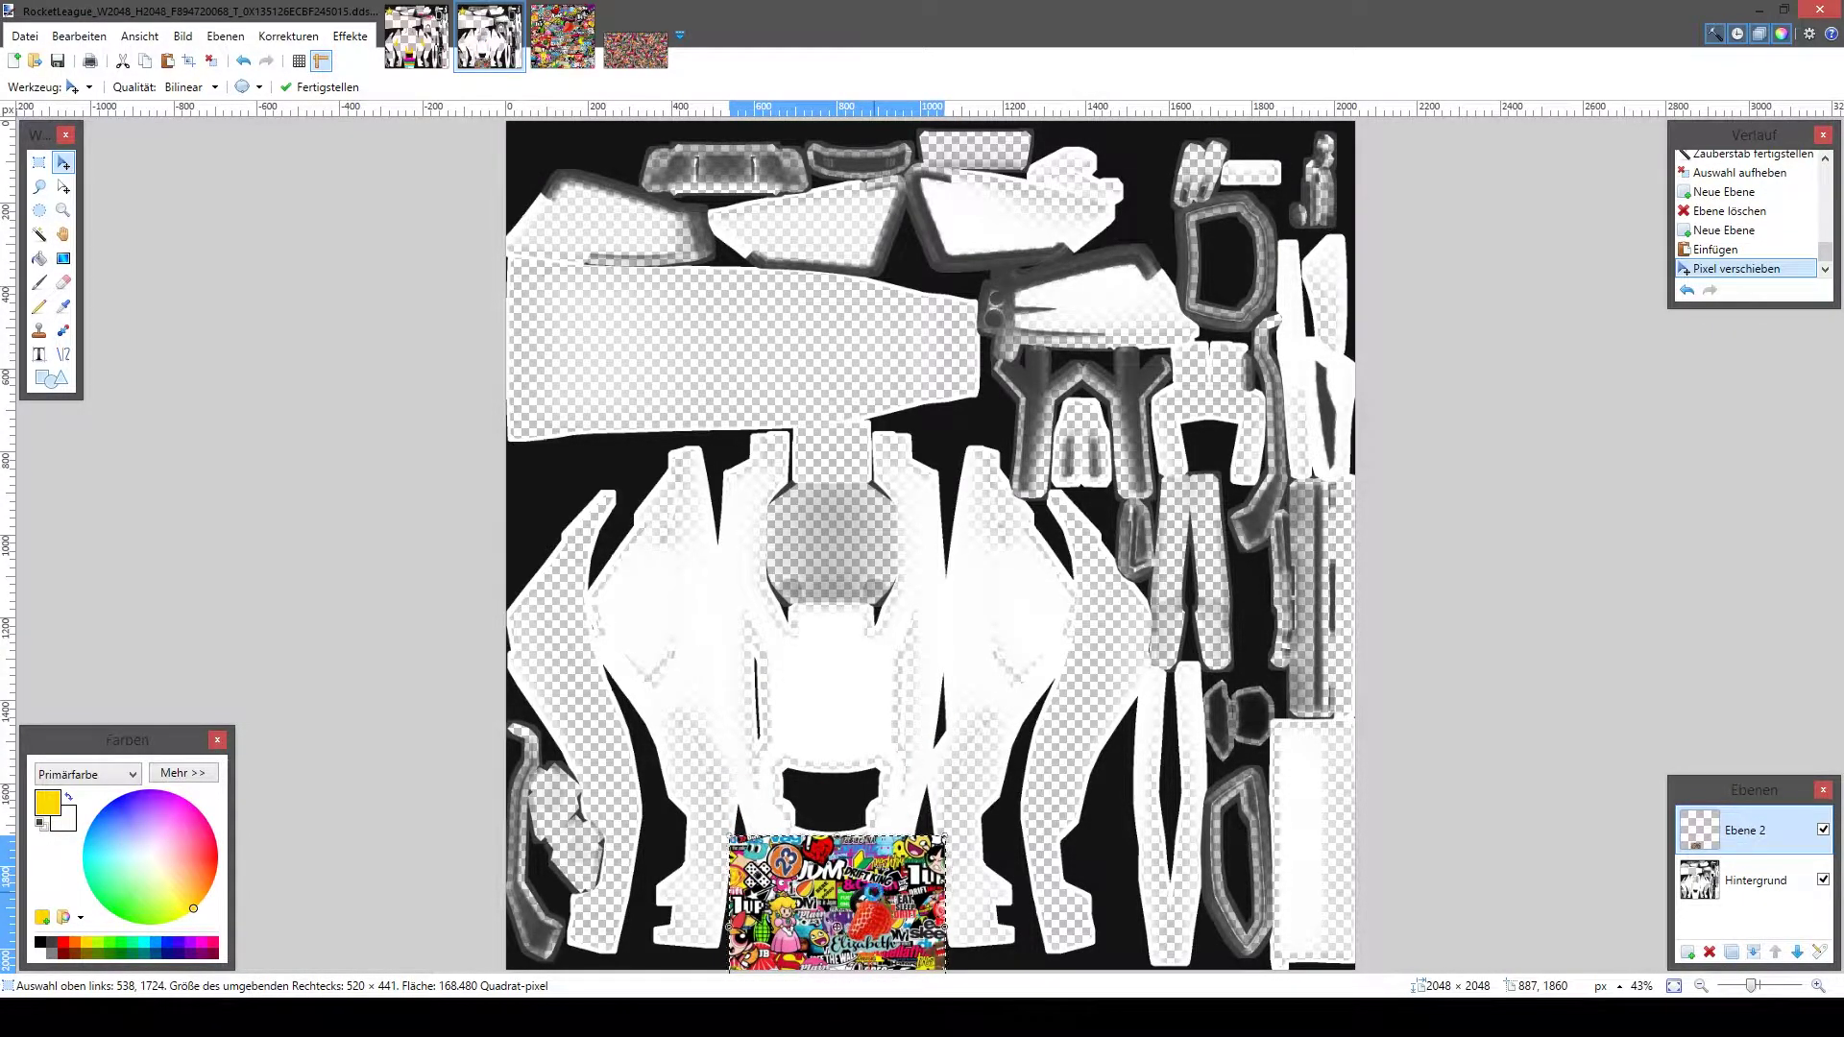
{"action": "key", "text": "s"}
{"action": "key", "text": "ctrl+d"}
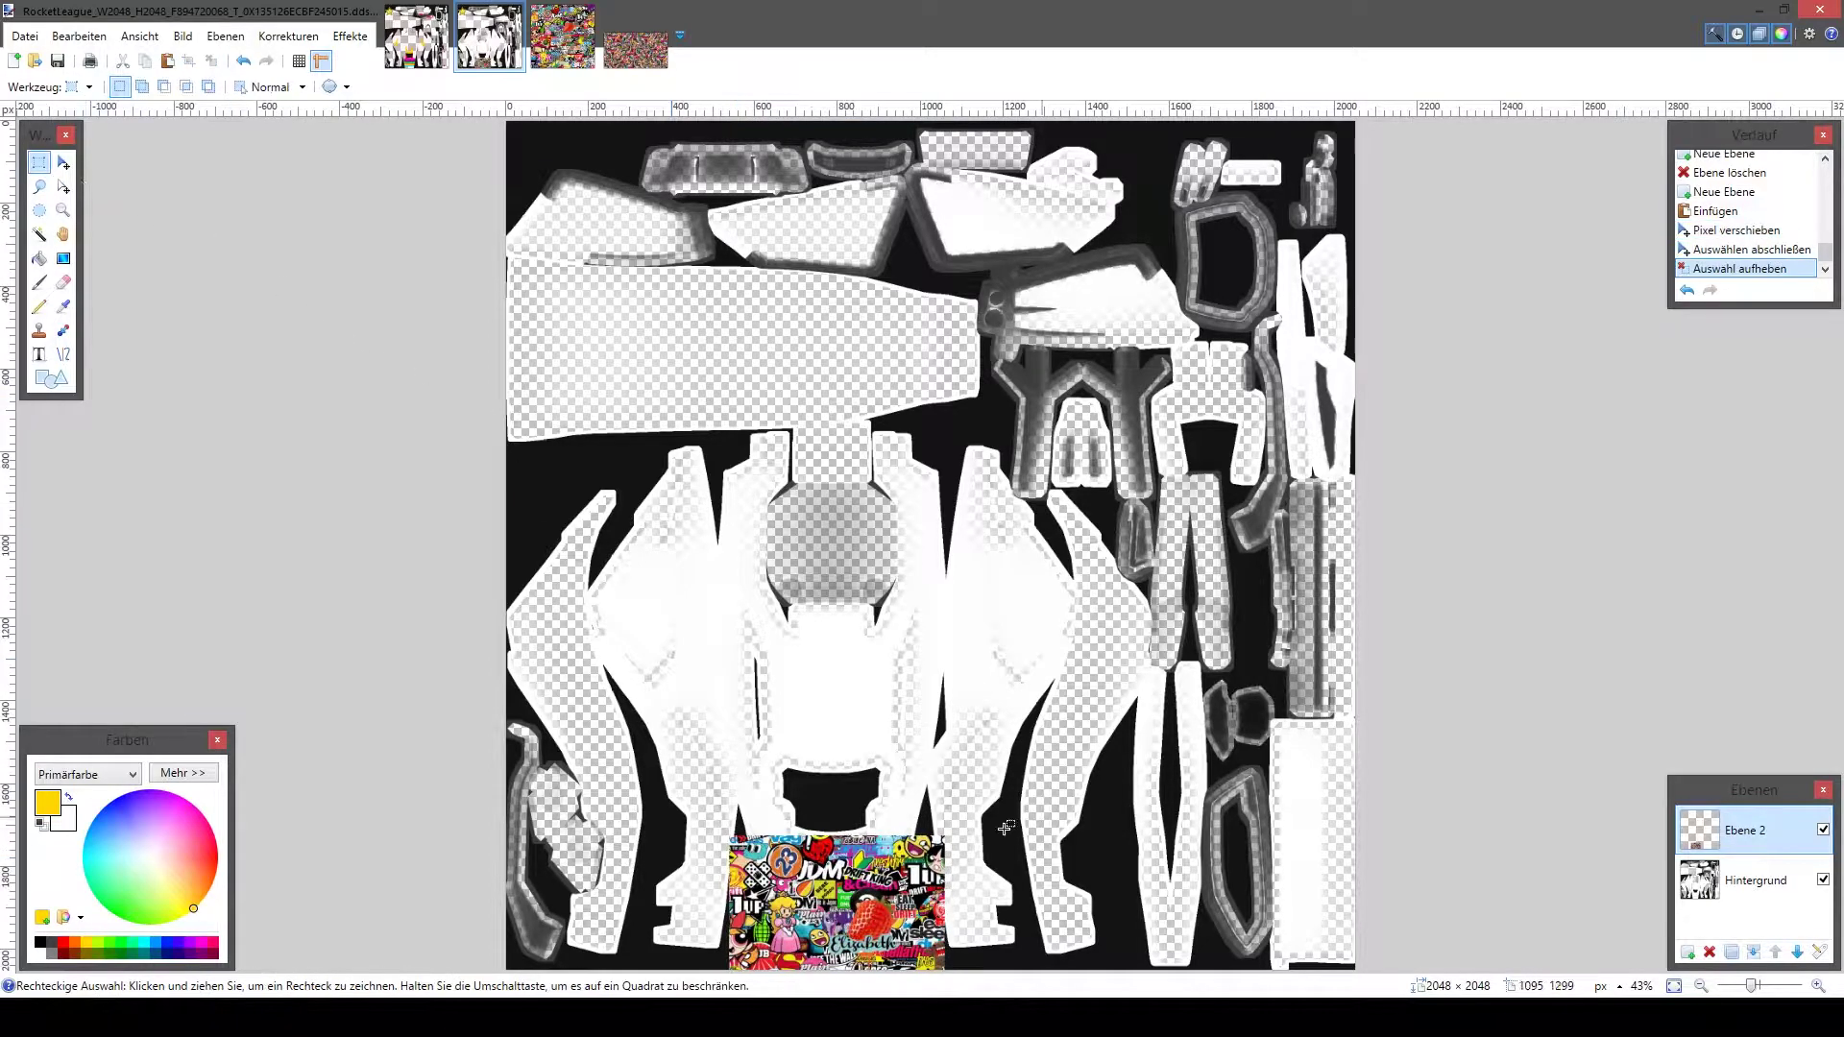
Paste the copied sticker area onto the Hintergrund layer of the multicolored decal texture
{"action": "left_click", "coordinate": [425, 45]}
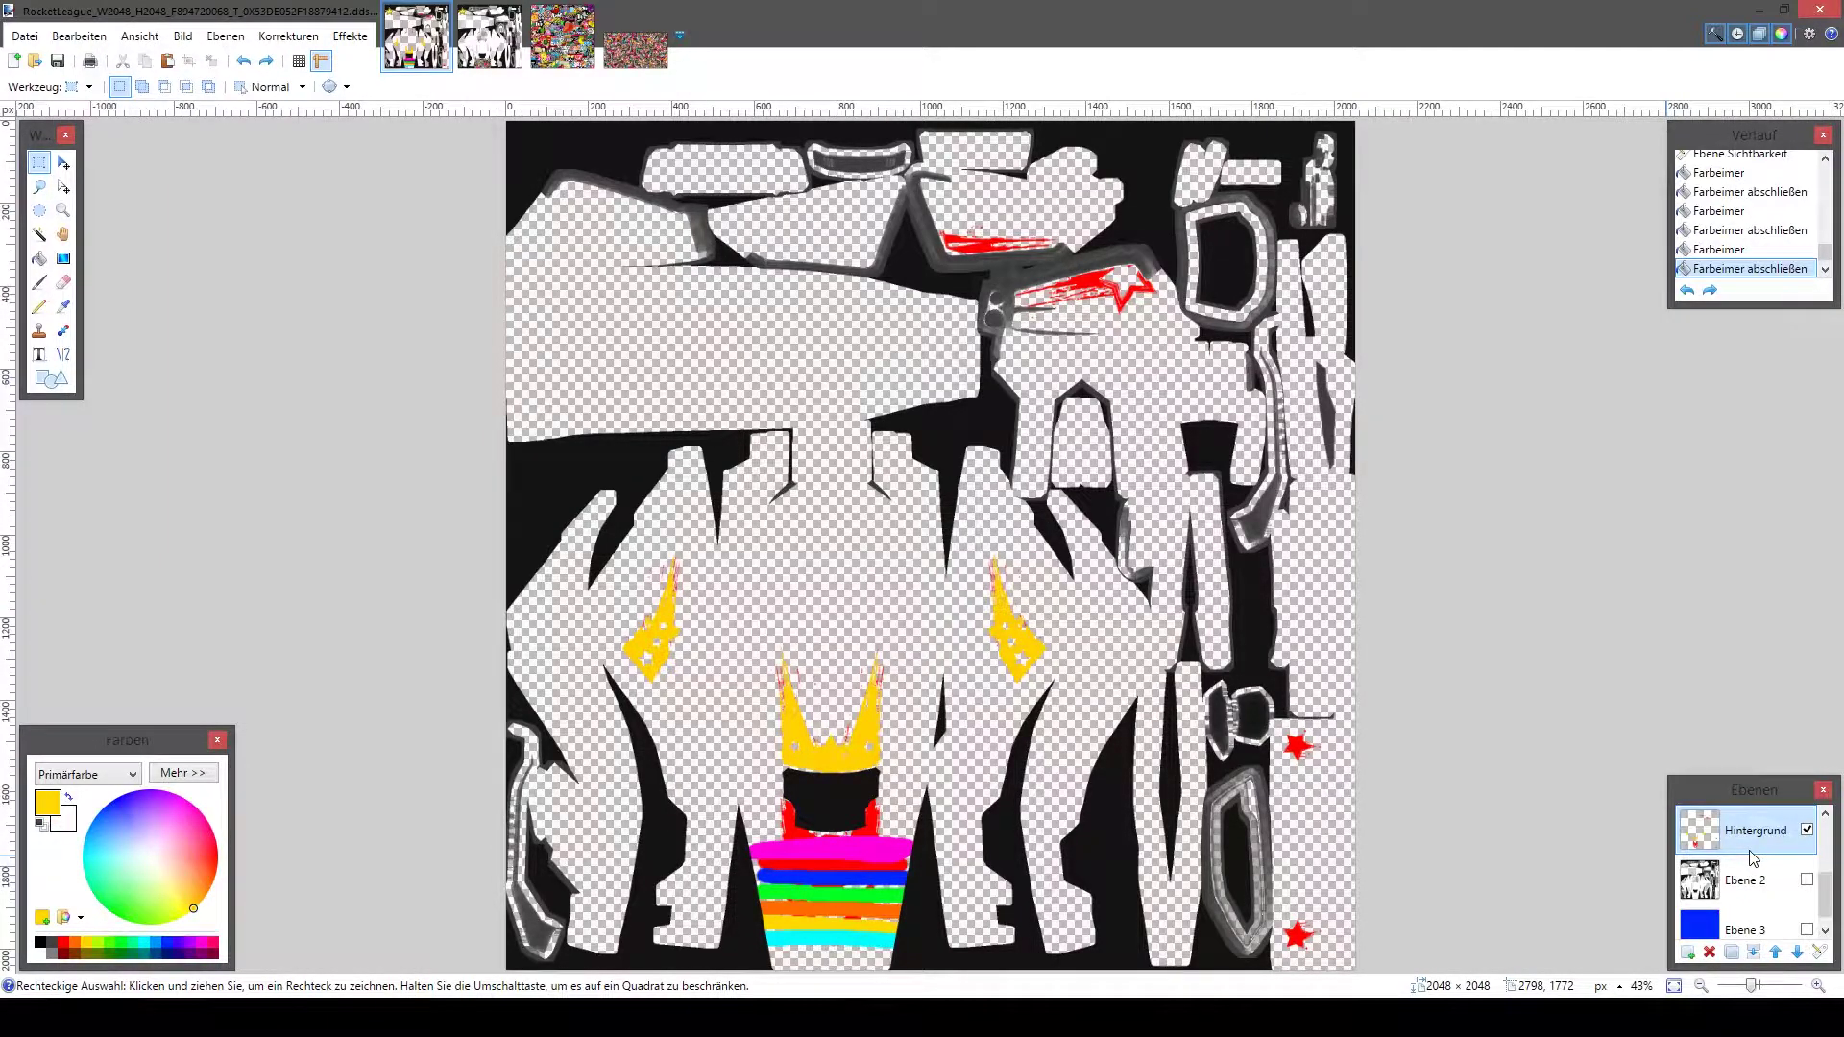
{"action": "key", "text": "ctrl+v"}
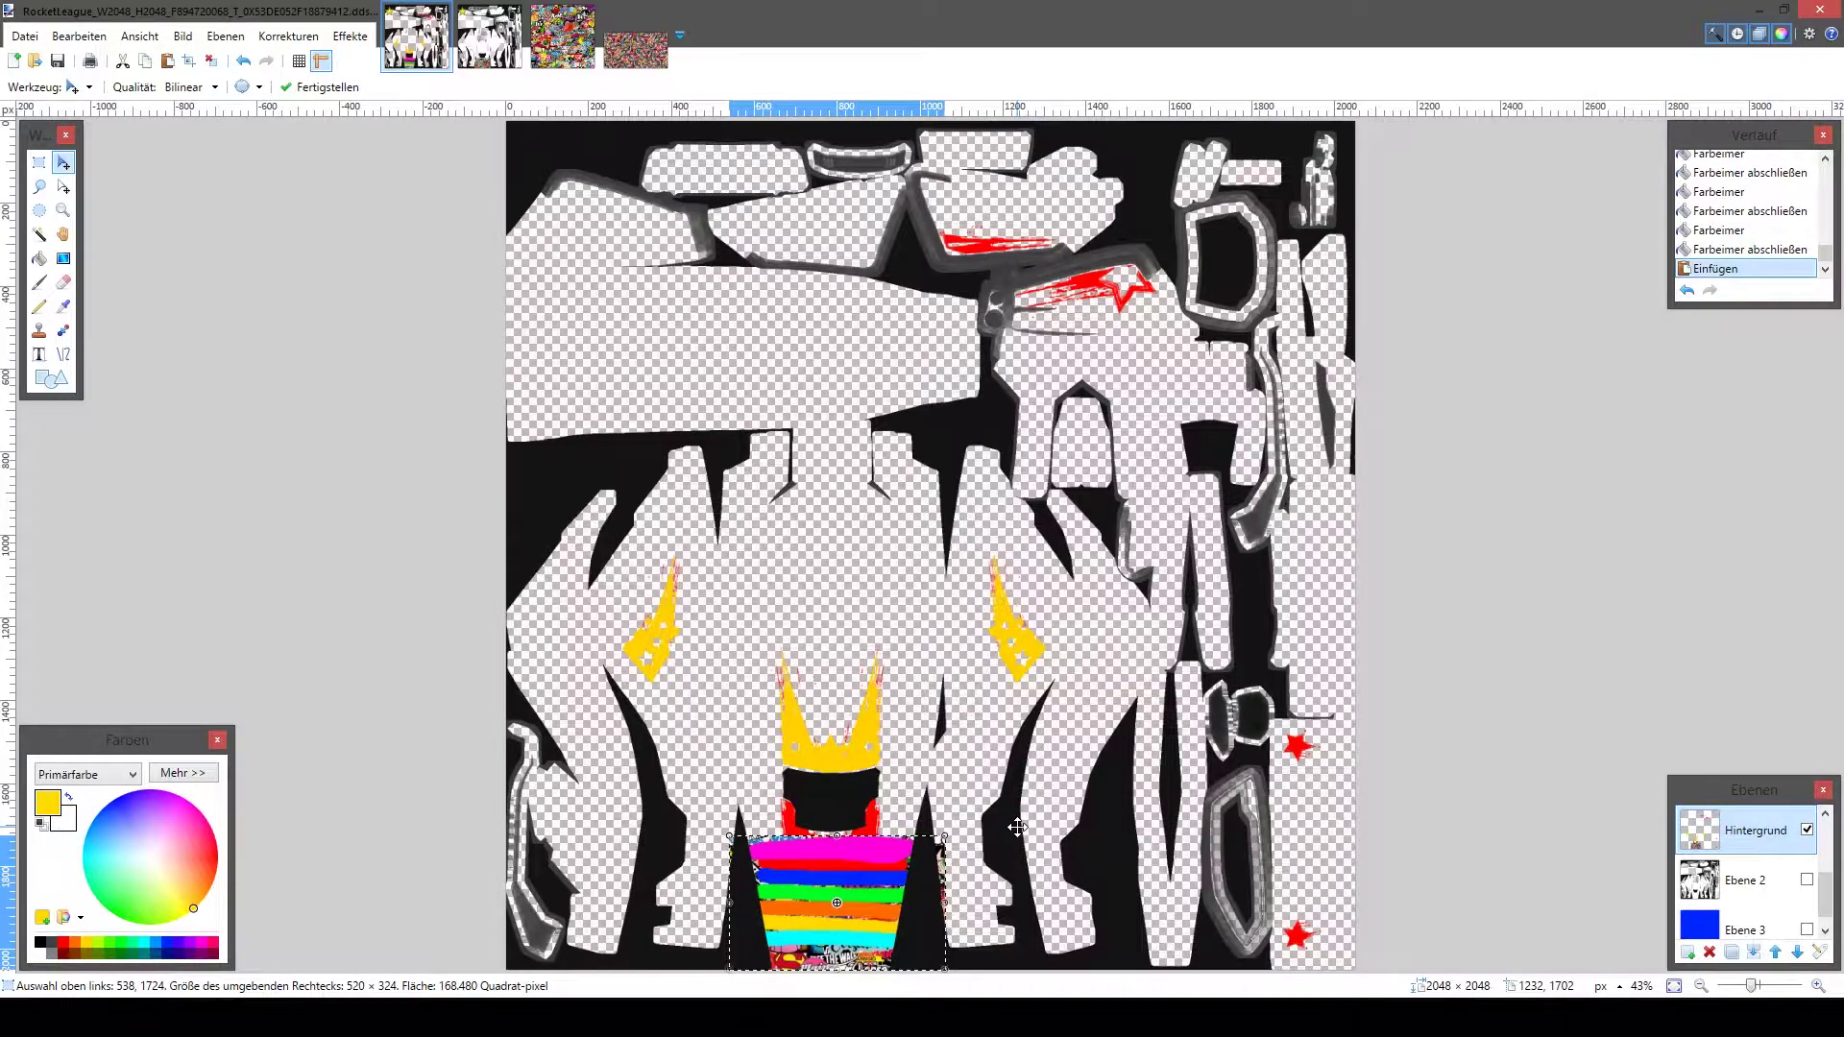
{"action": "left_click", "coordinate": [1741, 882]}
Paint the selected hood area on layer Ebene 4 solid black with the 175 px paintbrush, covering the colored stripes, and clear the selection
{"action": "scroll", "coordinate": [1741, 881], "scroll_direction": "up", "scroll_amount": 5}
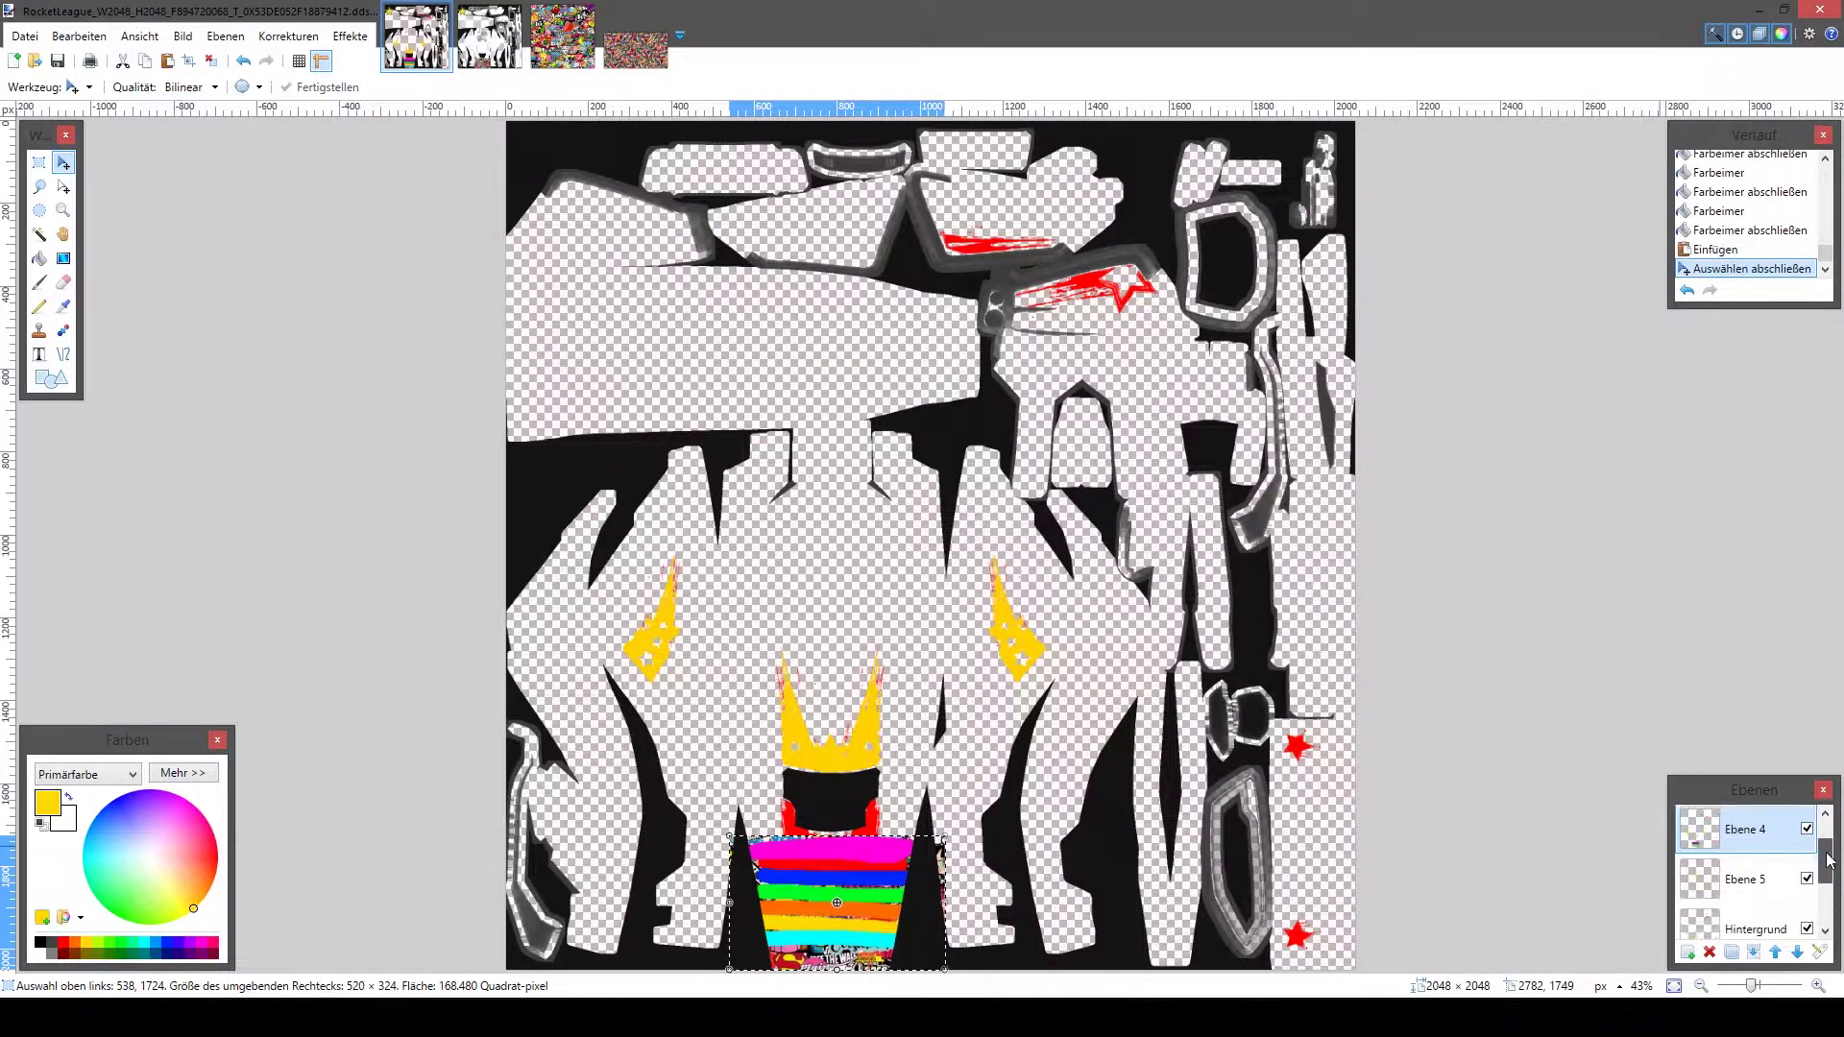
{"action": "left_click", "coordinate": [1740, 882]}
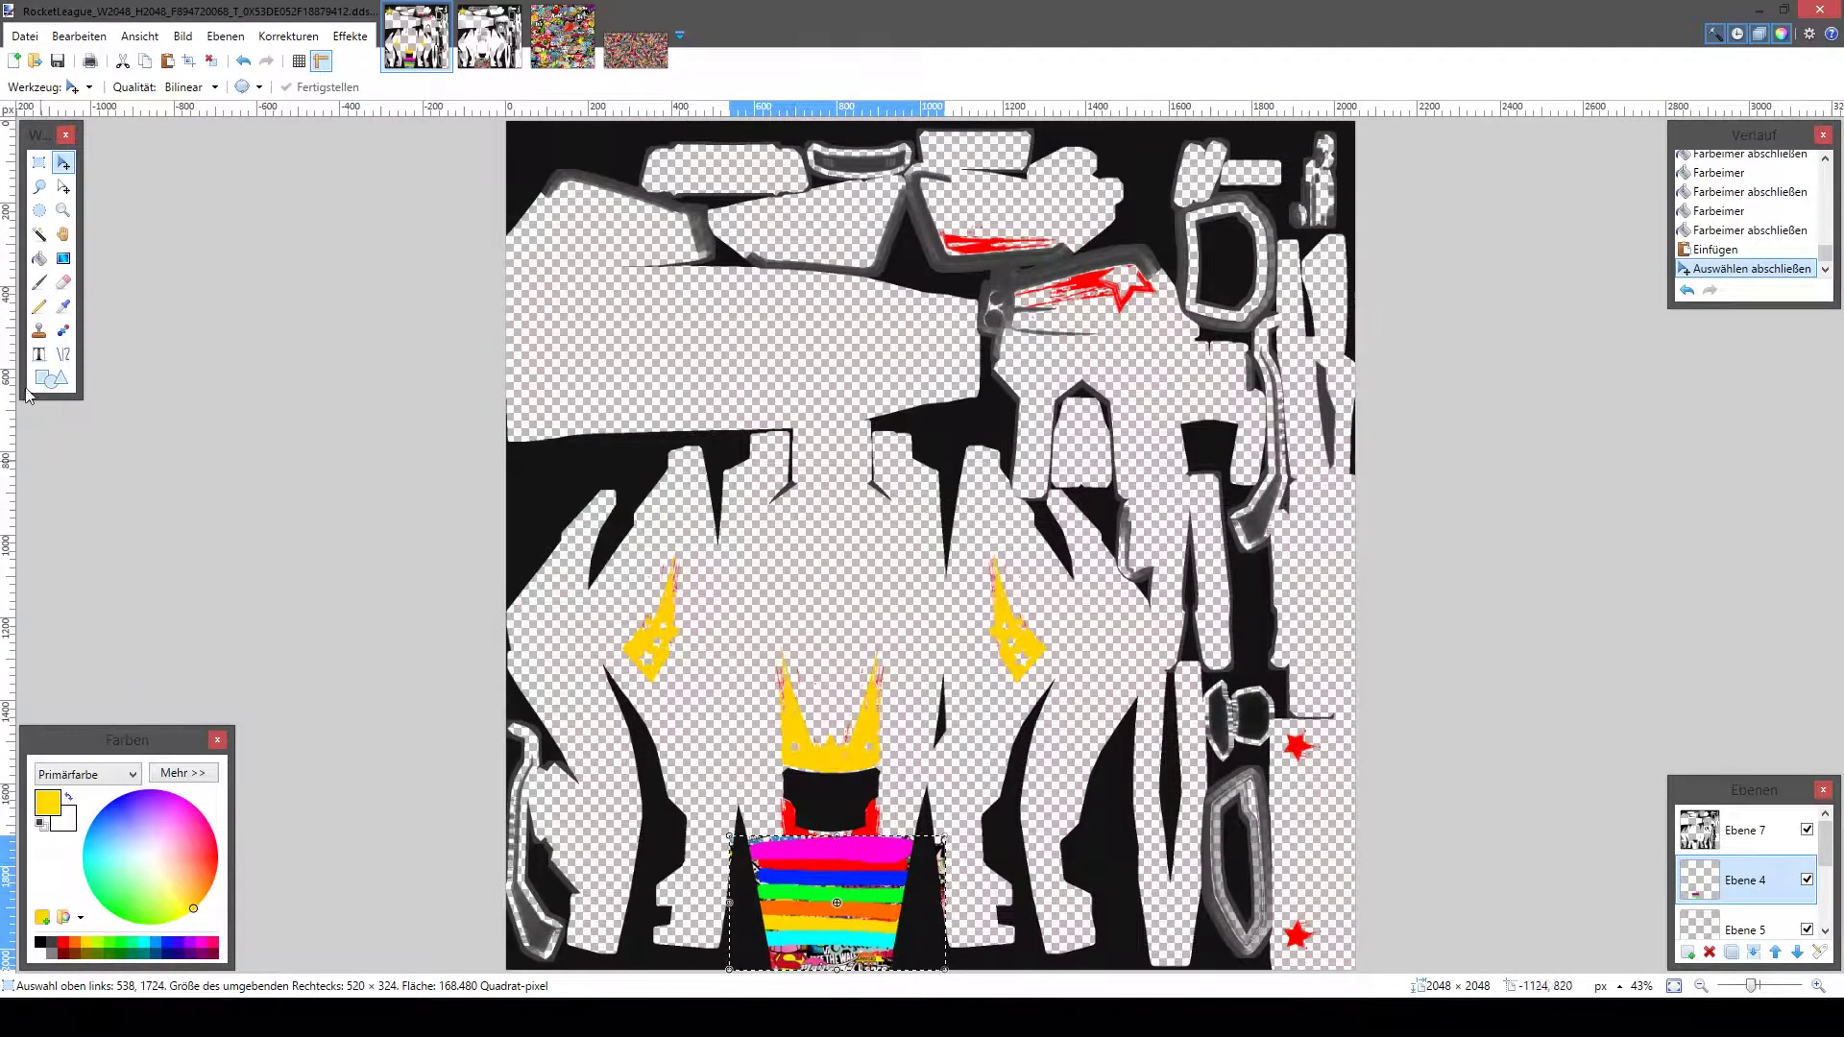
{"action": "left_click", "coordinate": [42, 282]}
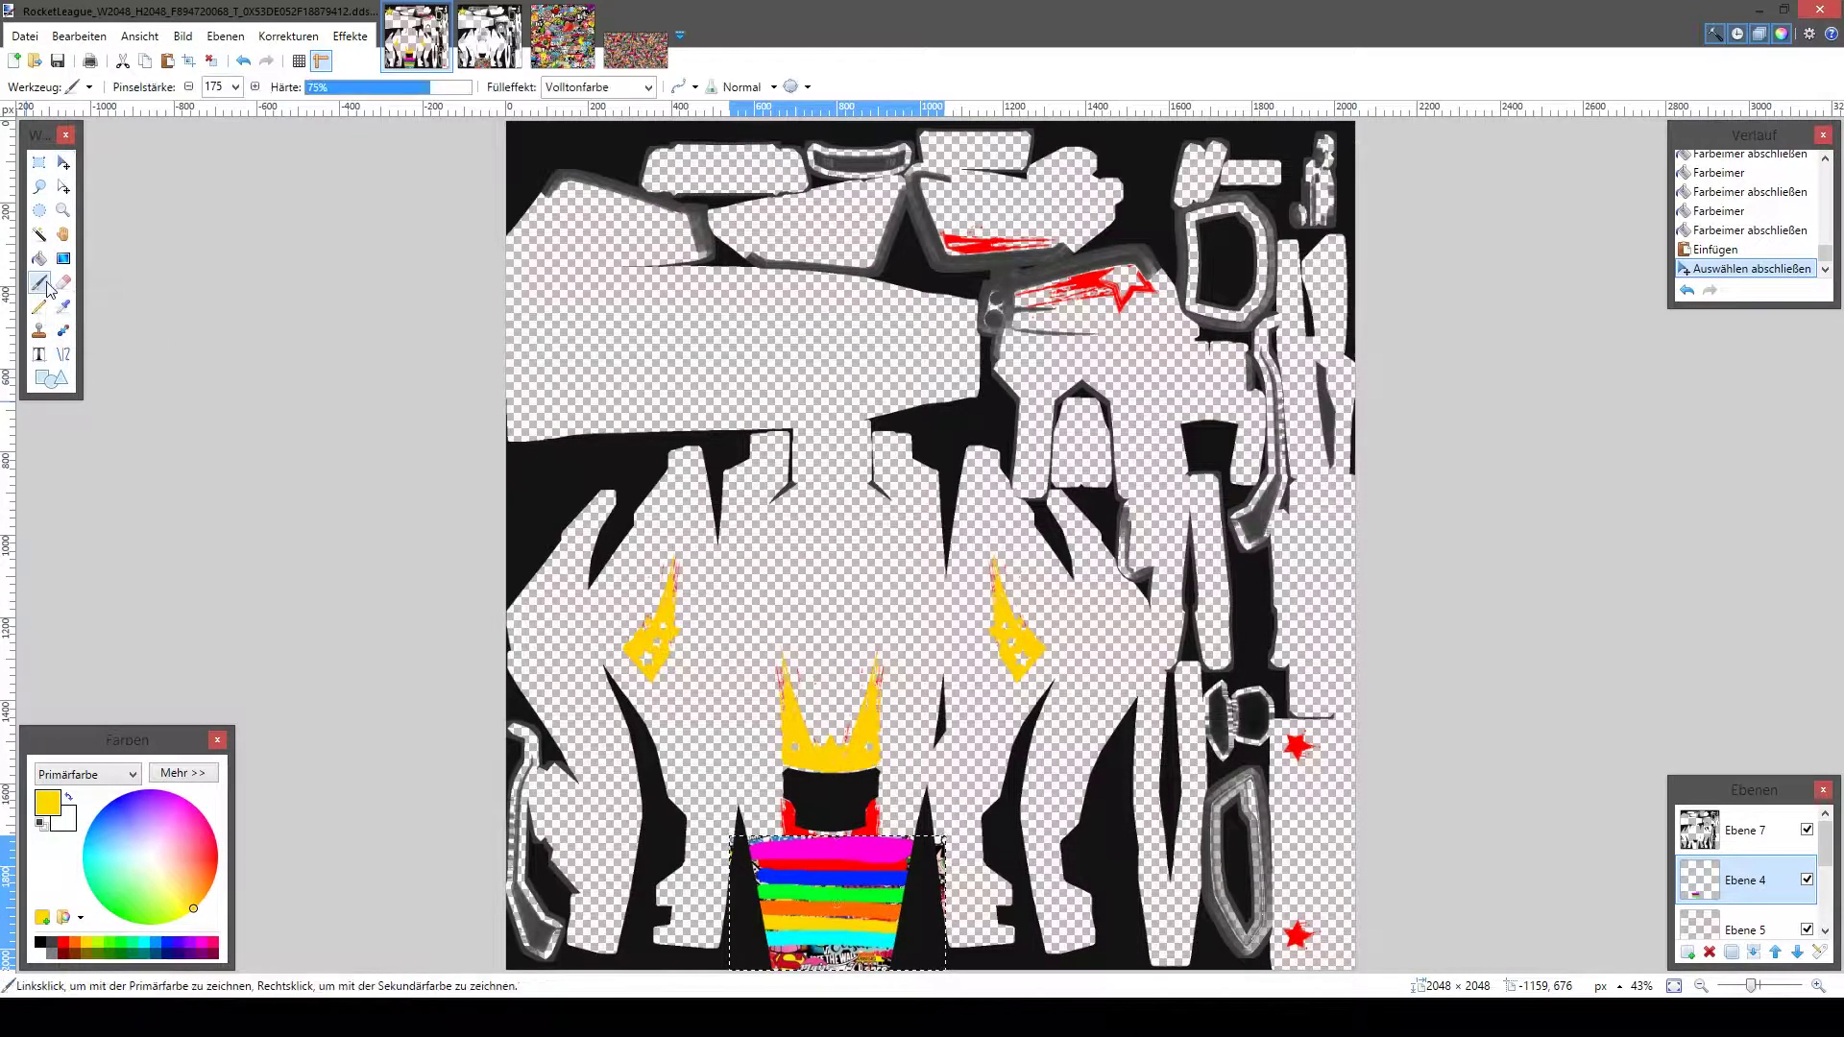
{"action": "left_click", "coordinate": [39, 945]}
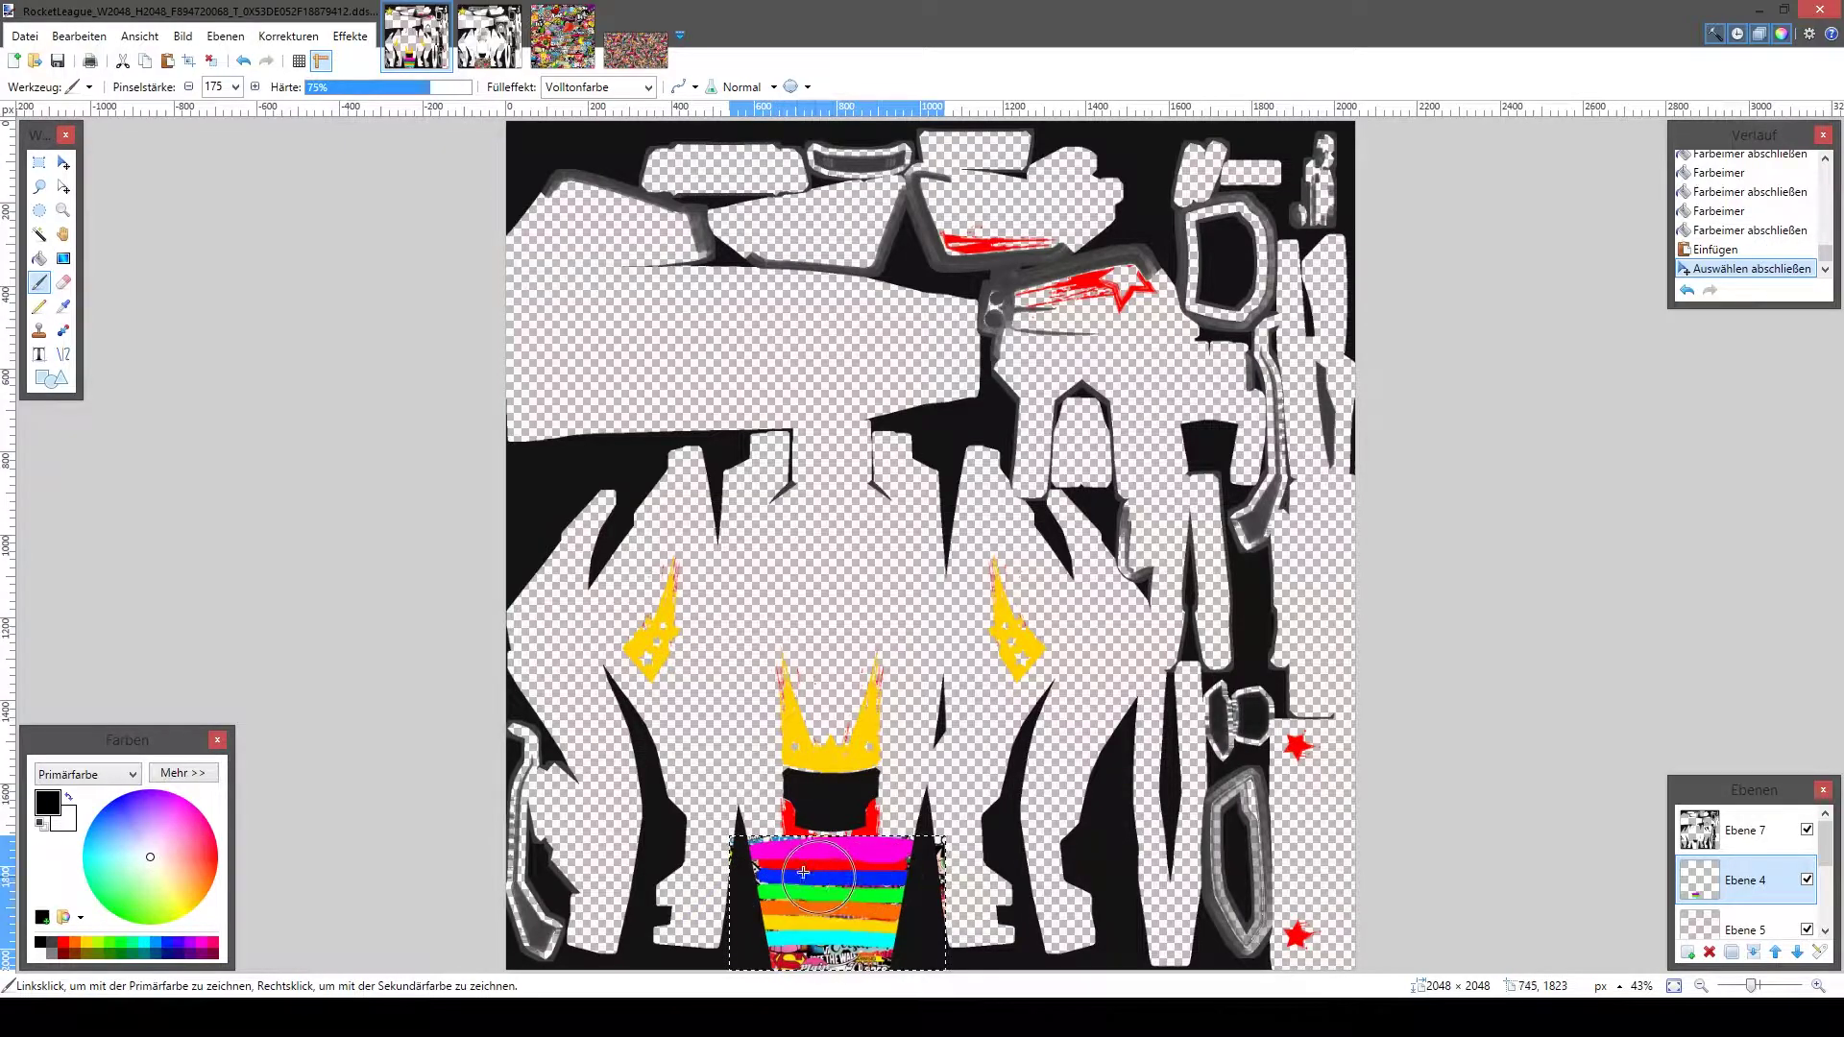
{"action": "mouse_move", "coordinate": [754, 853]}
{"action": "left_mouse_down"}
{"action": "mouse_move", "coordinate": [787, 913]}
{"action": "mouse_move", "coordinate": [864, 865]}
{"action": "mouse_move", "coordinate": [826, 951]}
{"action": "mouse_move", "coordinate": [903, 932]}
{"action": "mouse_move", "coordinate": [875, 851]}
{"action": "mouse_move", "coordinate": [926, 891]}
{"action": "mouse_move", "coordinate": [767, 860]}
{"action": "mouse_move", "coordinate": [882, 903]}
{"action": "mouse_move", "coordinate": [805, 846]}
{"action": "left_mouse_up"}
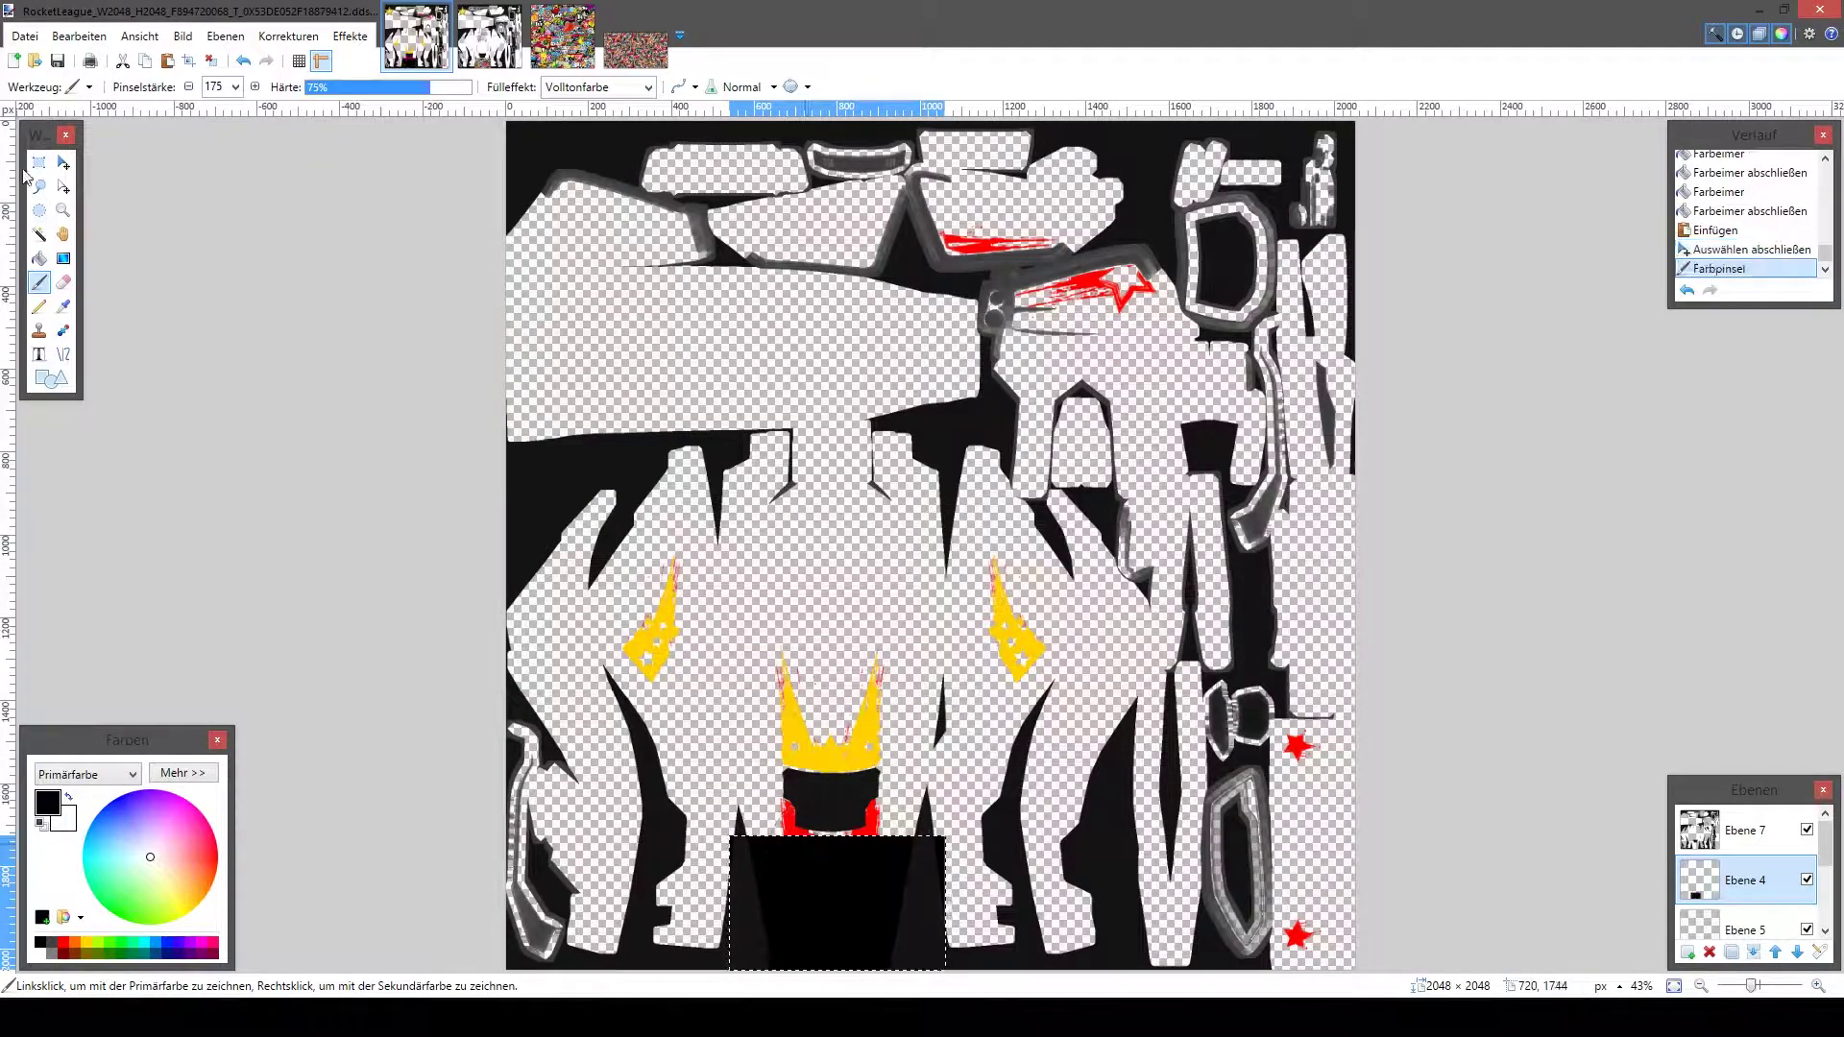
{"action": "left_click", "coordinate": [40, 163]}
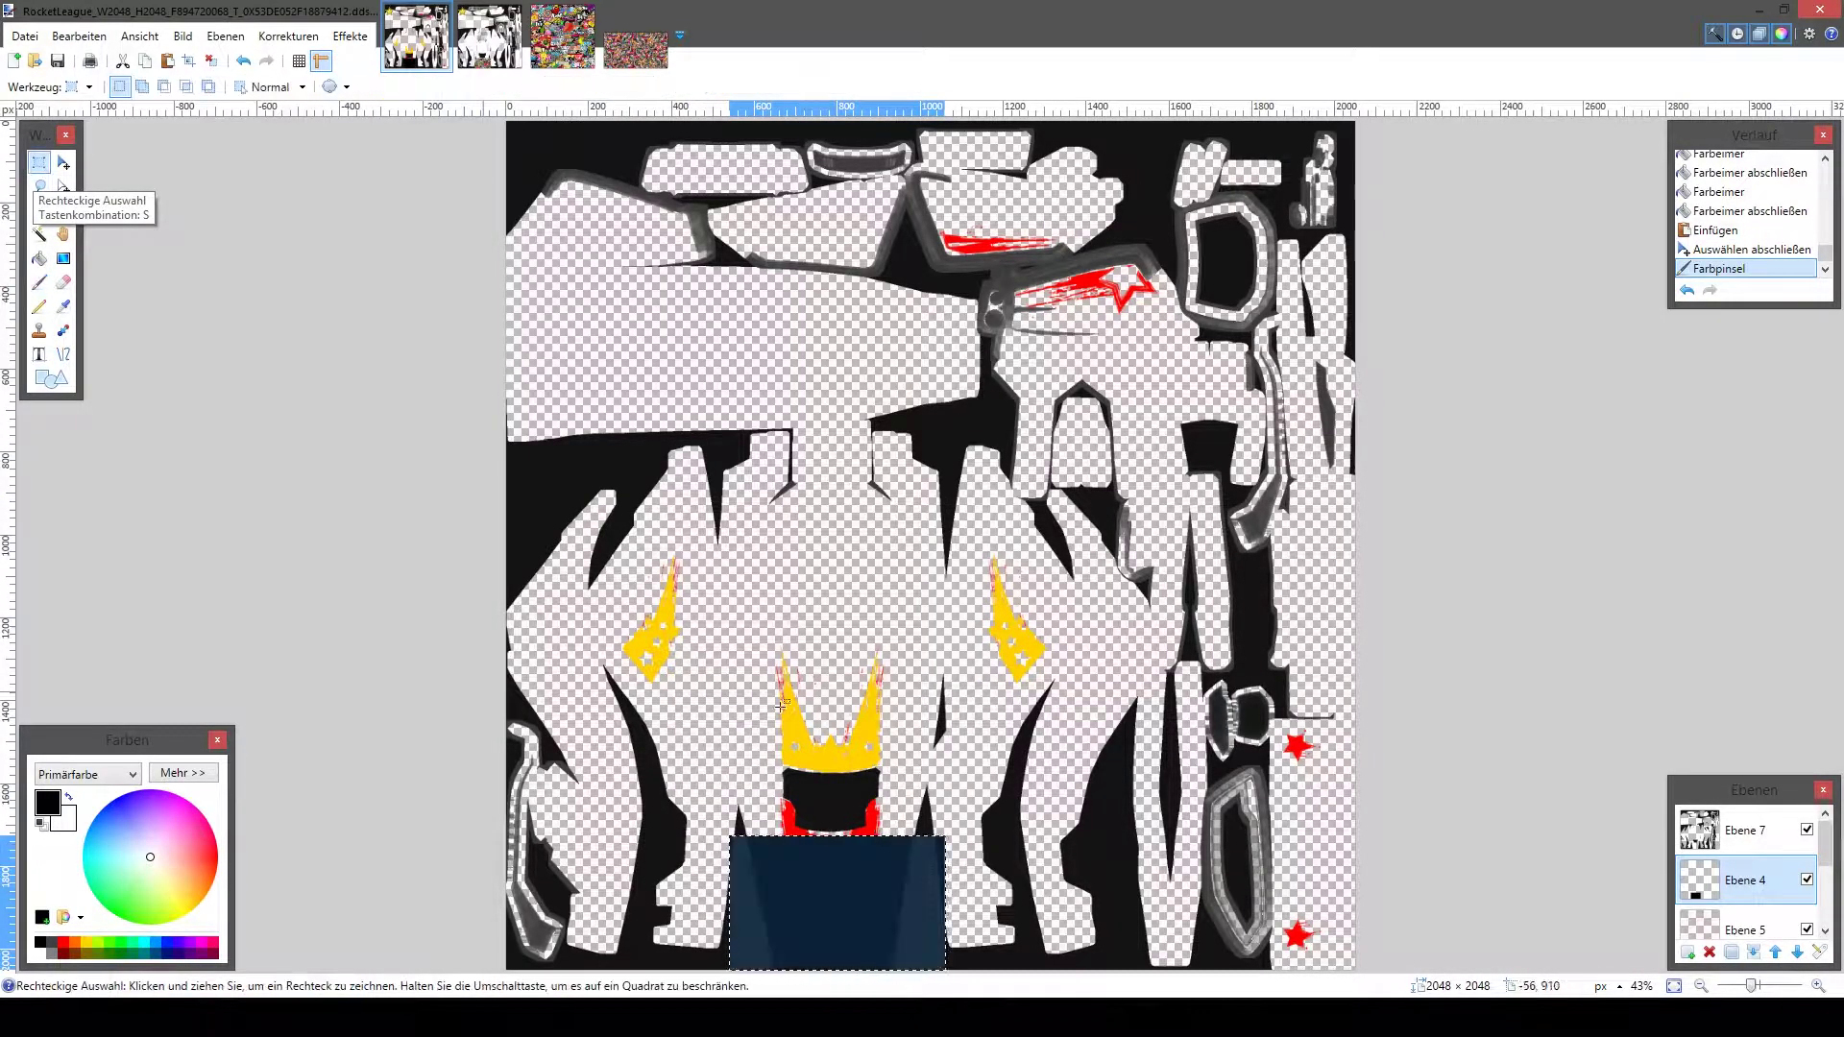
{"action": "left_click", "coordinate": [845, 884]}
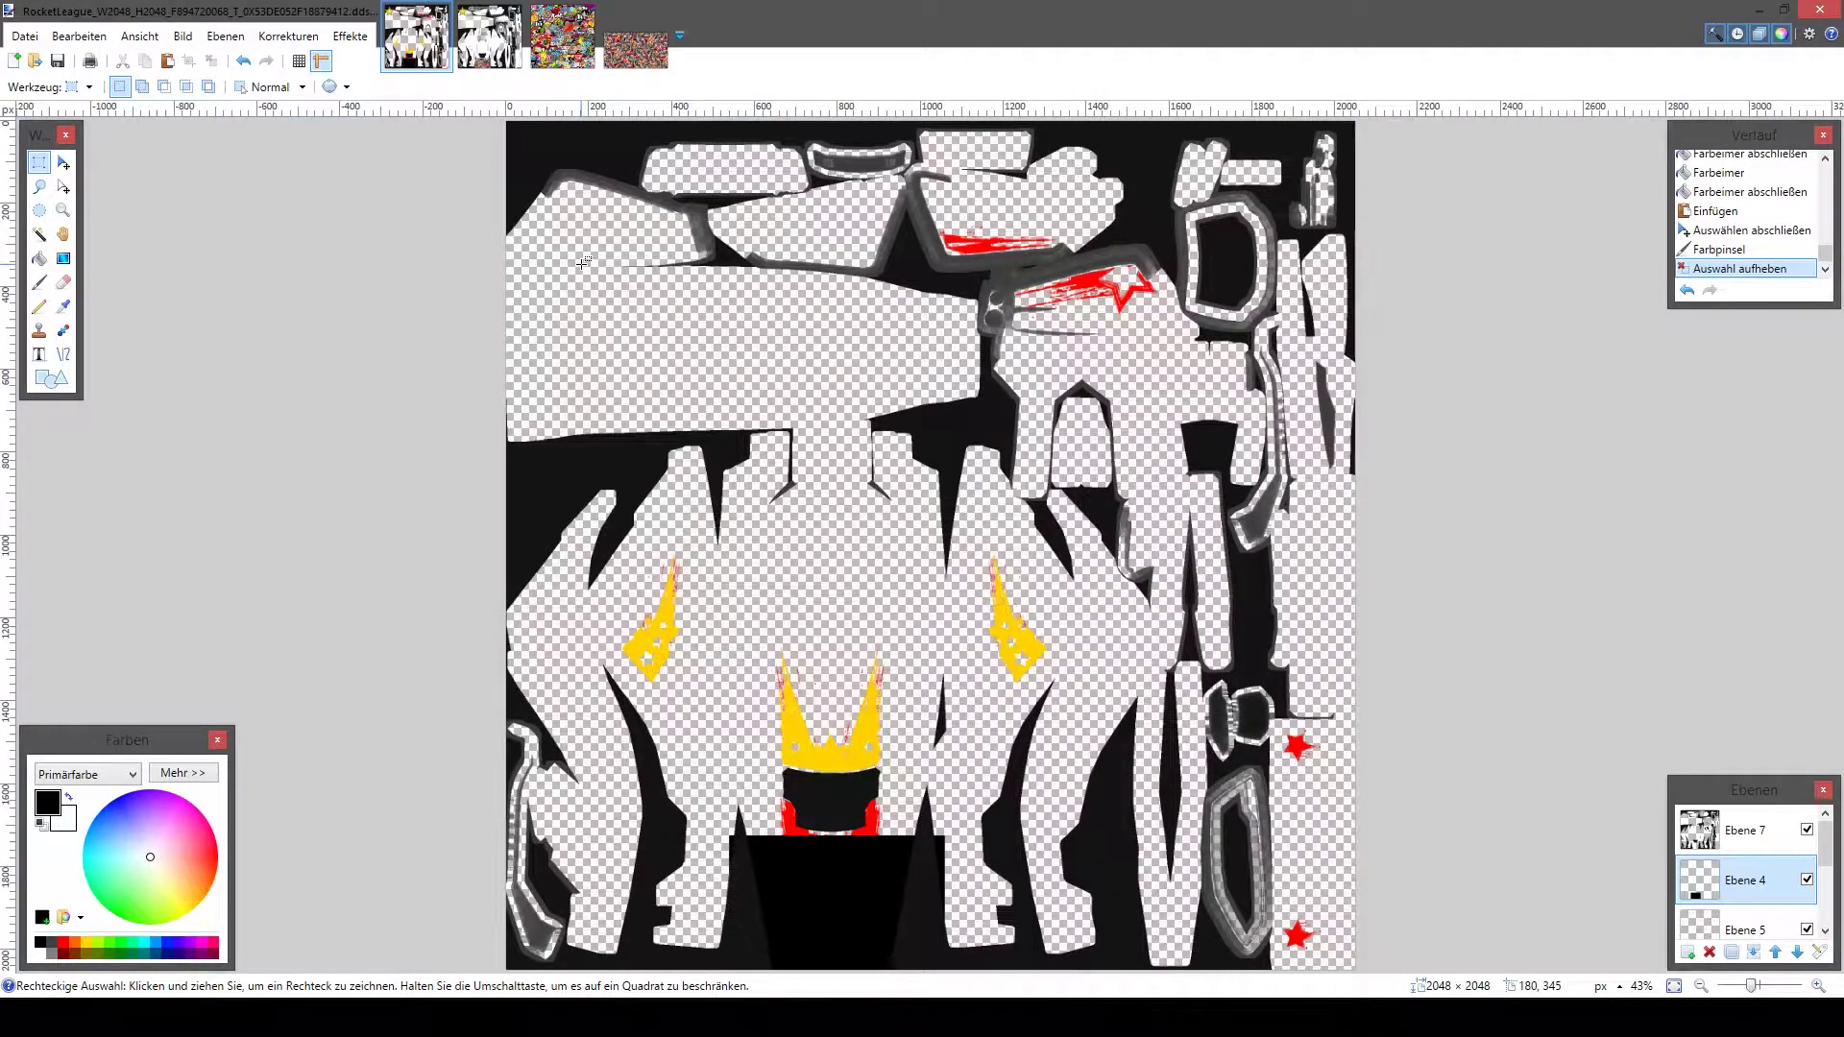
Save the decal texture as DDS under the same name with DXT3 (Explizites Alpha), replacing the existing file and flattening the layers
{"action": "left_click", "coordinate": [25, 36]}
{"action": "left_click", "coordinate": [123, 190]}
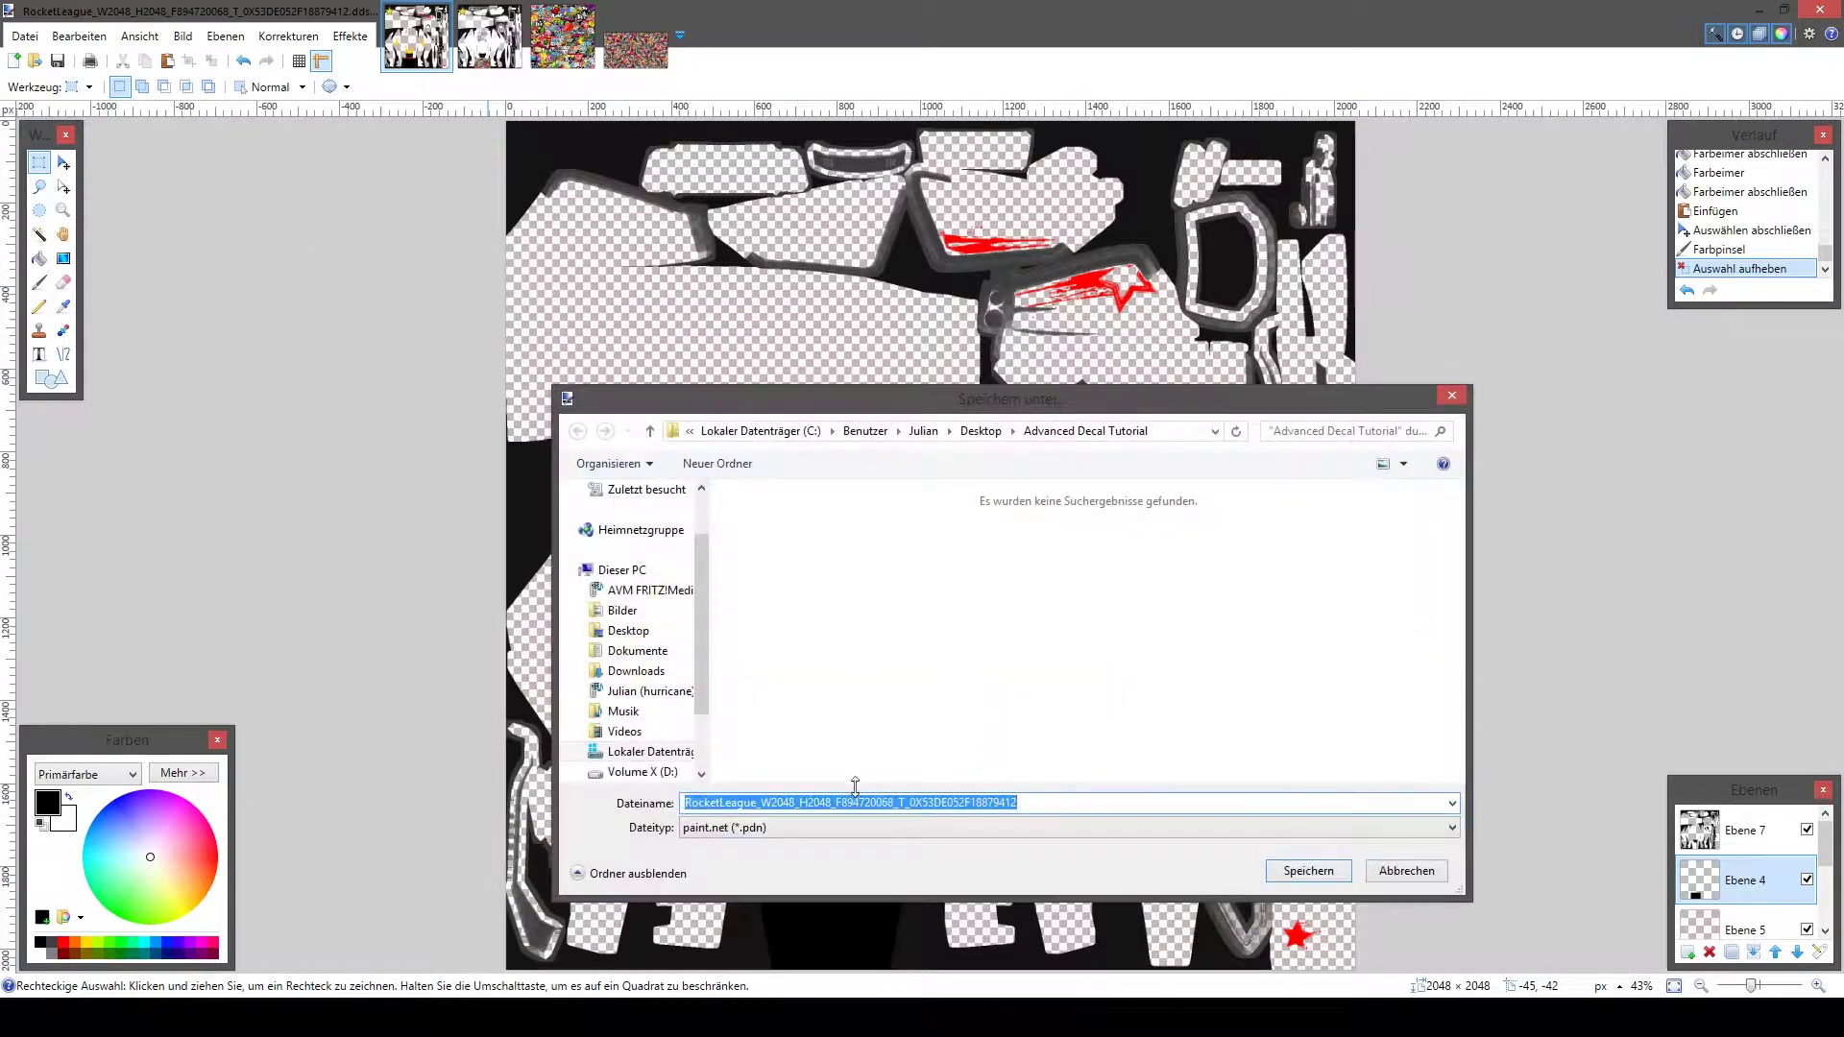
{"action": "left_click", "coordinate": [816, 828]}
{"action": "left_click", "coordinate": [832, 942]}
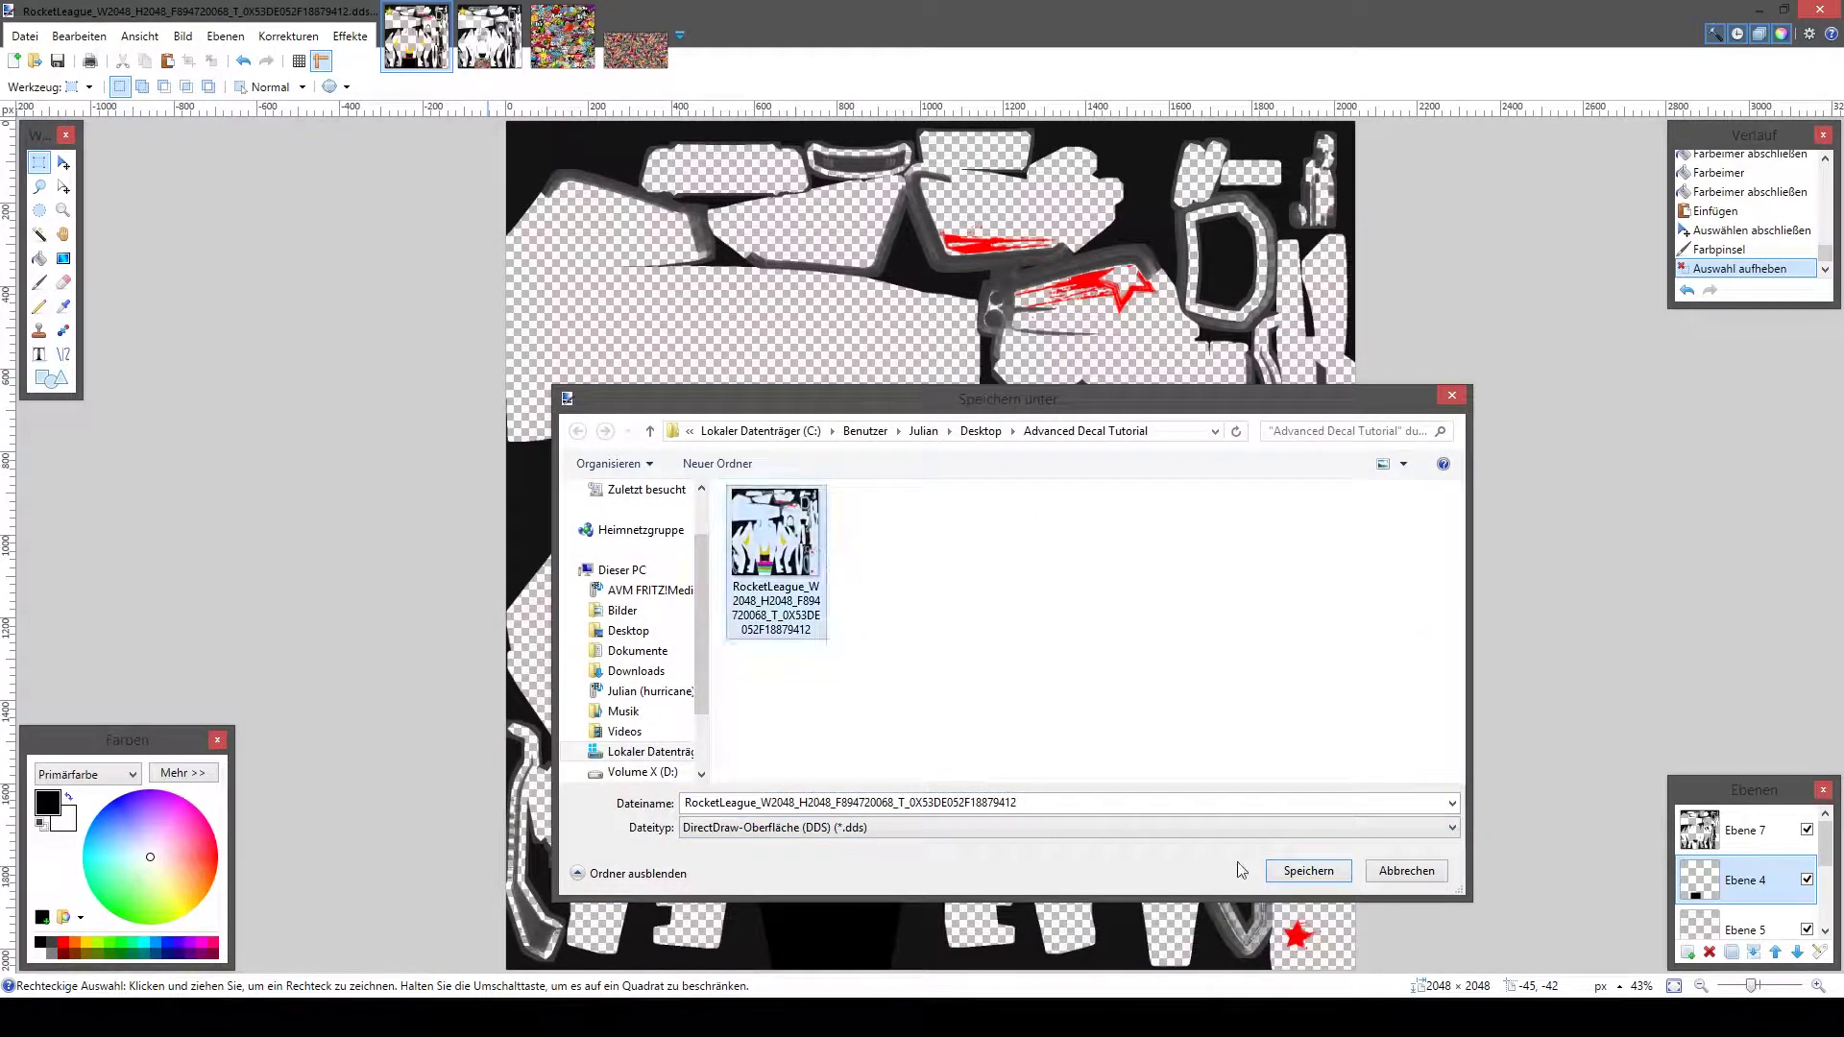
{"action": "left_click", "coordinate": [1316, 875]}
{"action": "left_click", "coordinate": [1065, 510]}
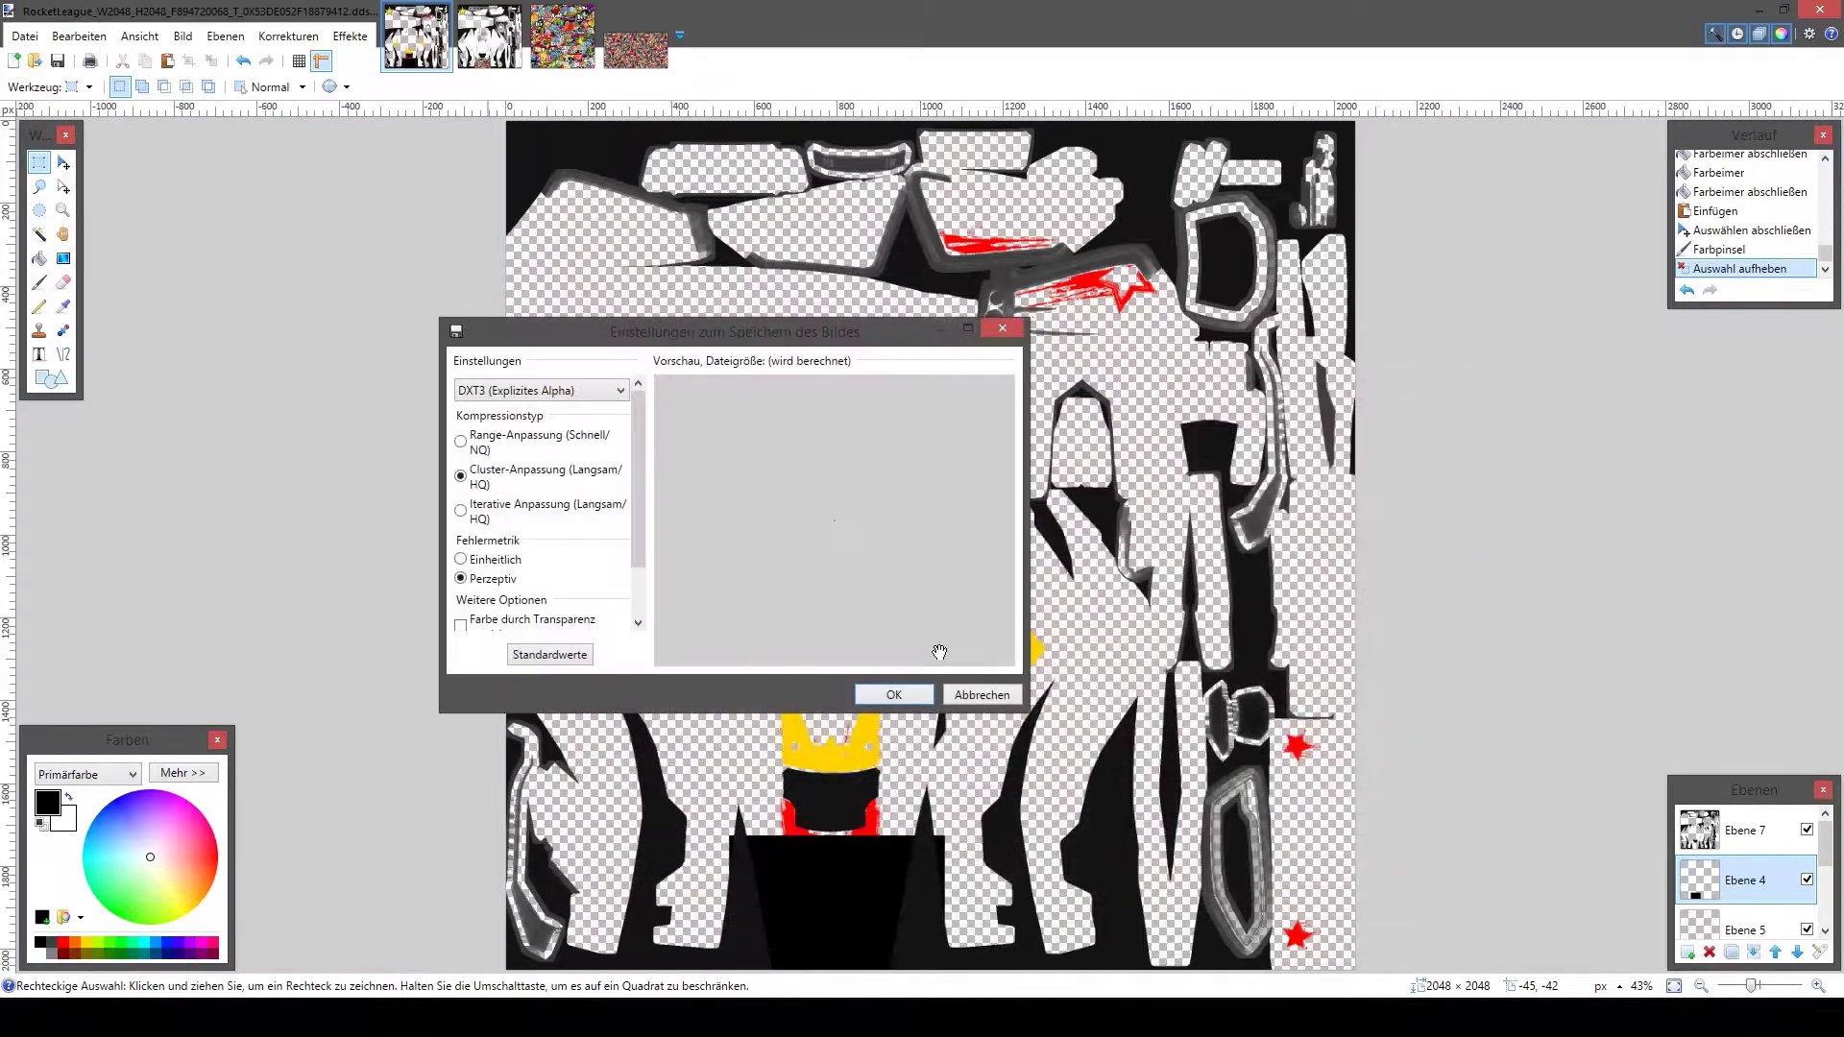
{"action": "left_click", "coordinate": [882, 700]}
{"action": "left_click", "coordinate": [952, 514]}
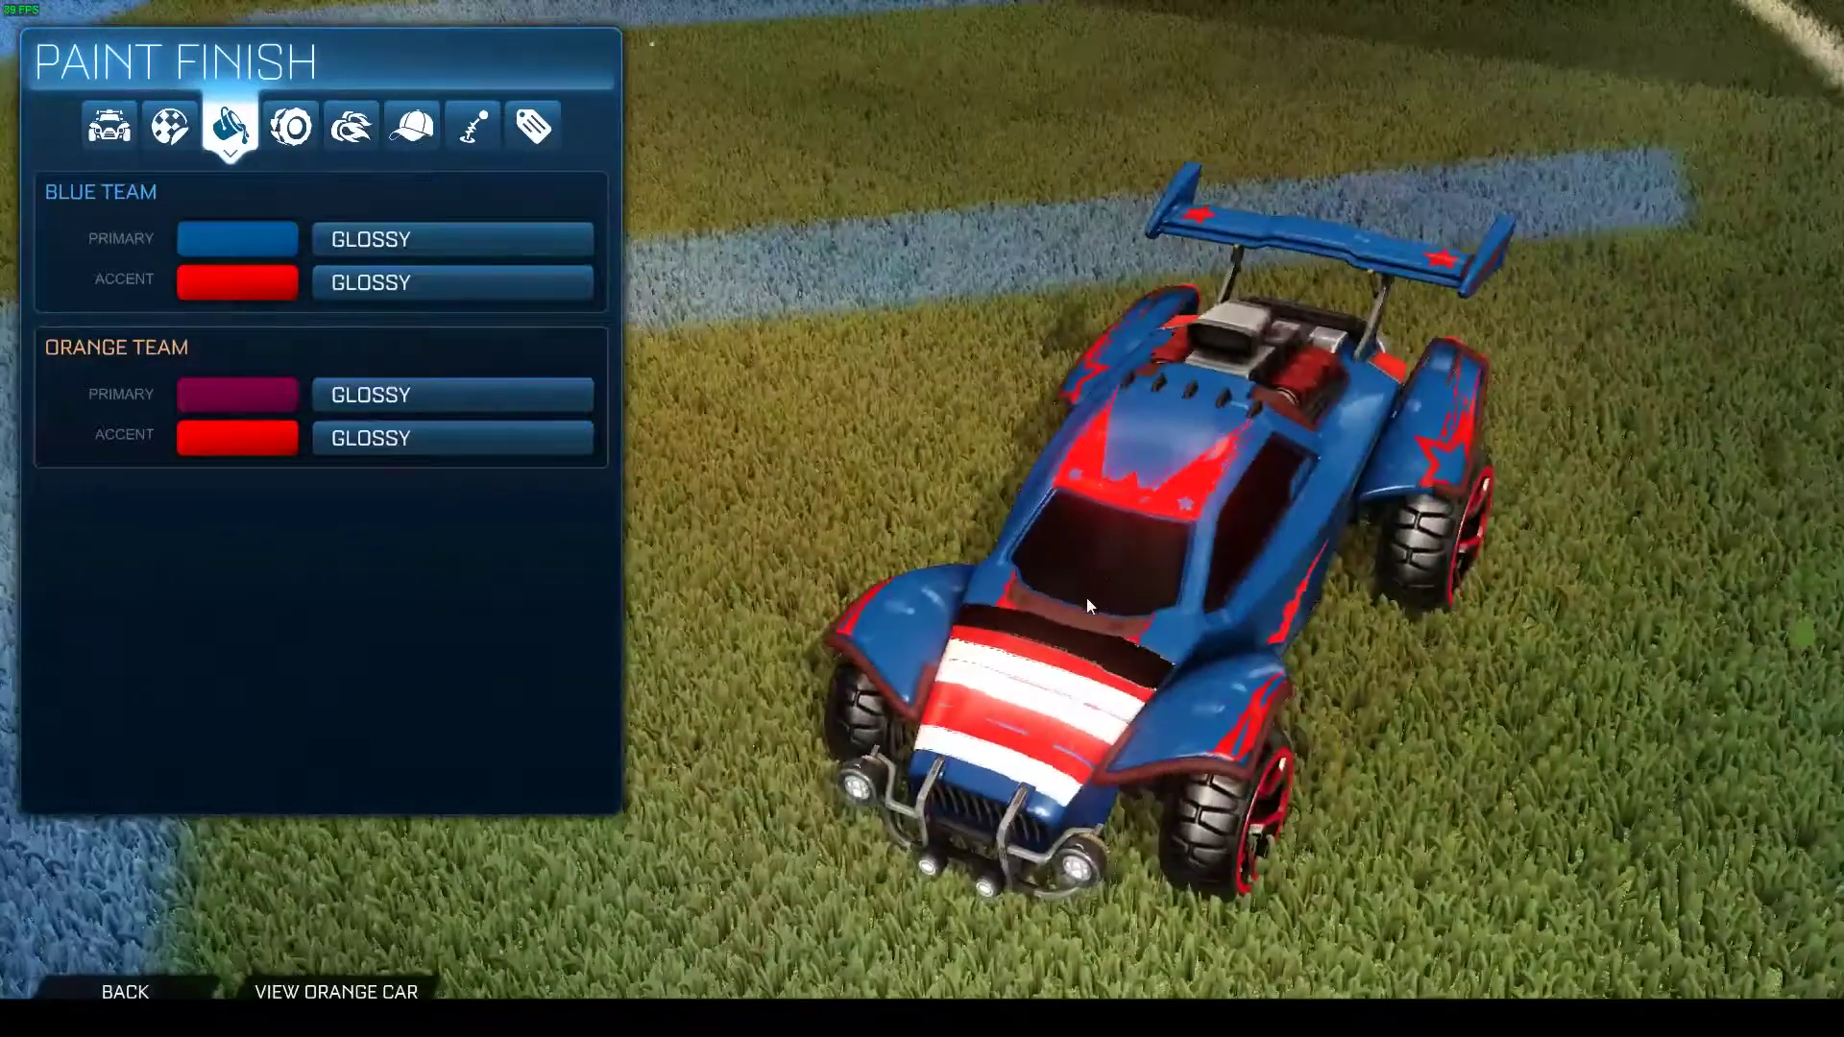
Switch to uMod, remove the loaded Single Textures entry, and load the updated decal DDS from the Advanced Decal Tutorial folder
{"action": "key", "text": "alt+Tab"}
{"action": "key", "text": "alt+Tab"}
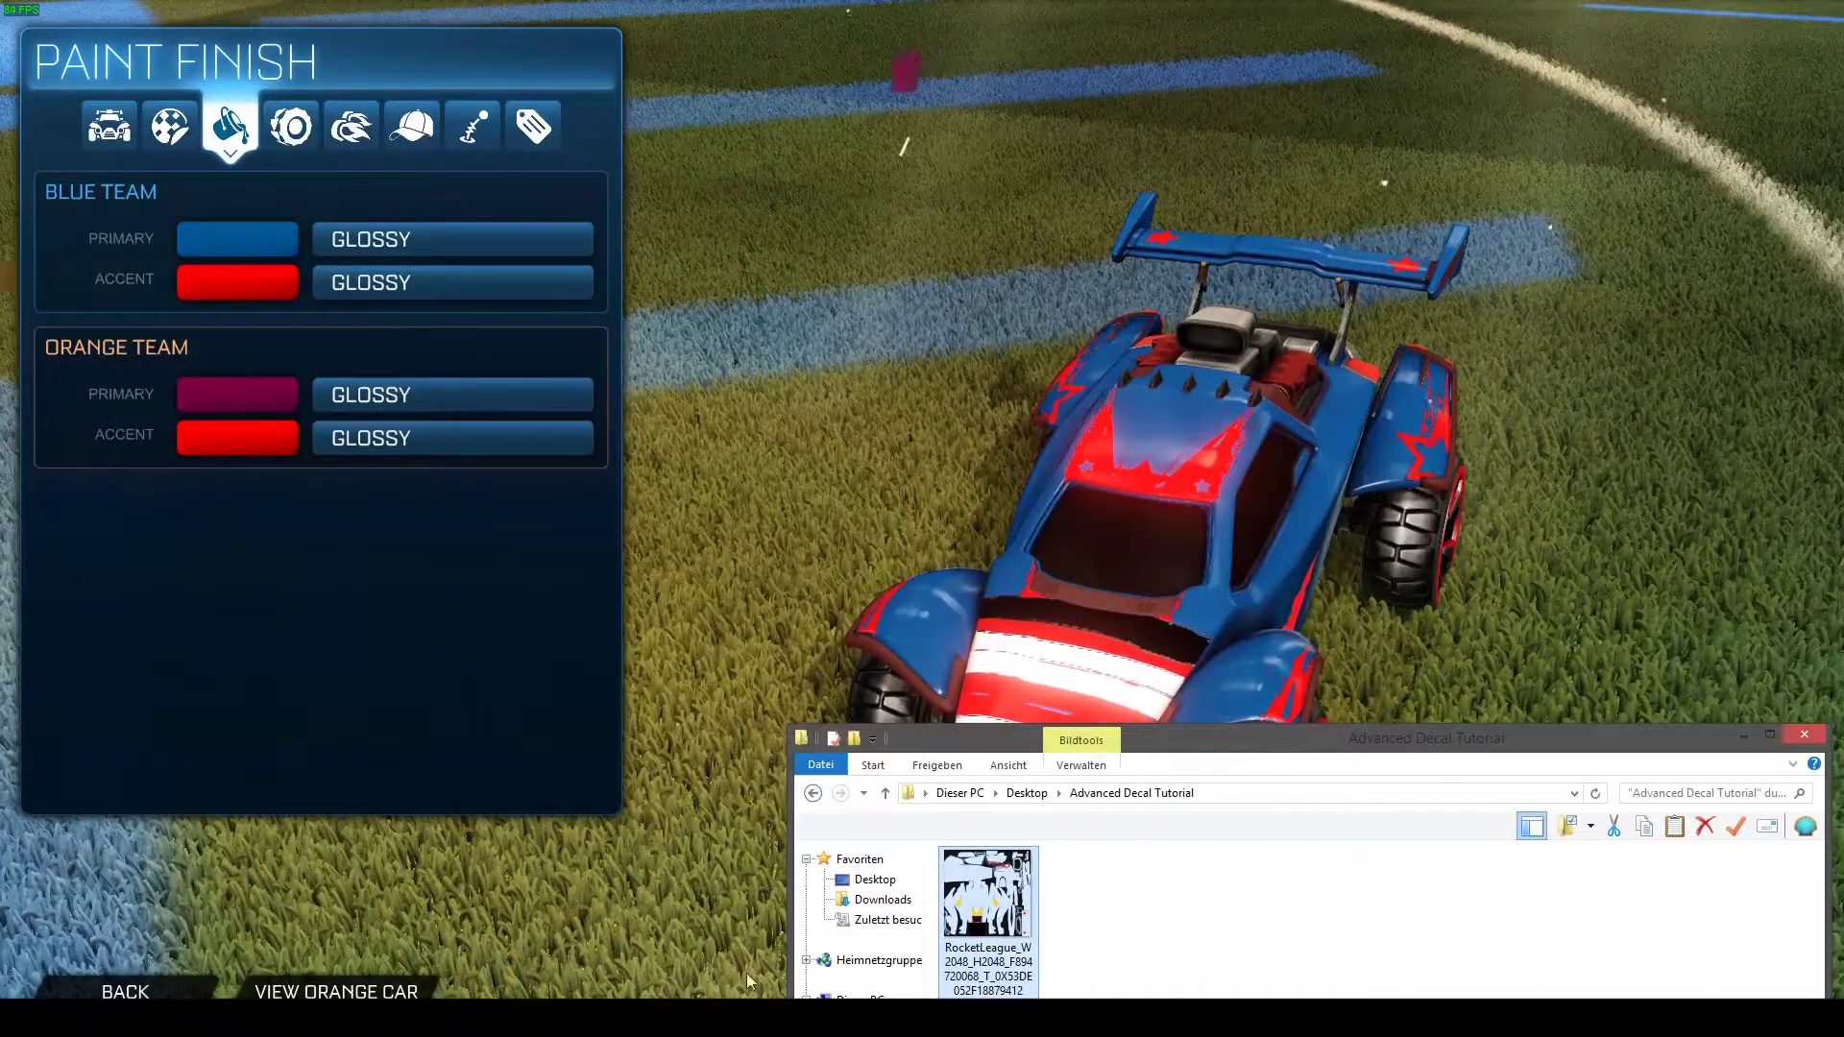
{"action": "key", "text": "alt+Tab"}
{"action": "left_click_drag", "start_coordinate": [1182, 741], "coordinate": [1362, 757]}
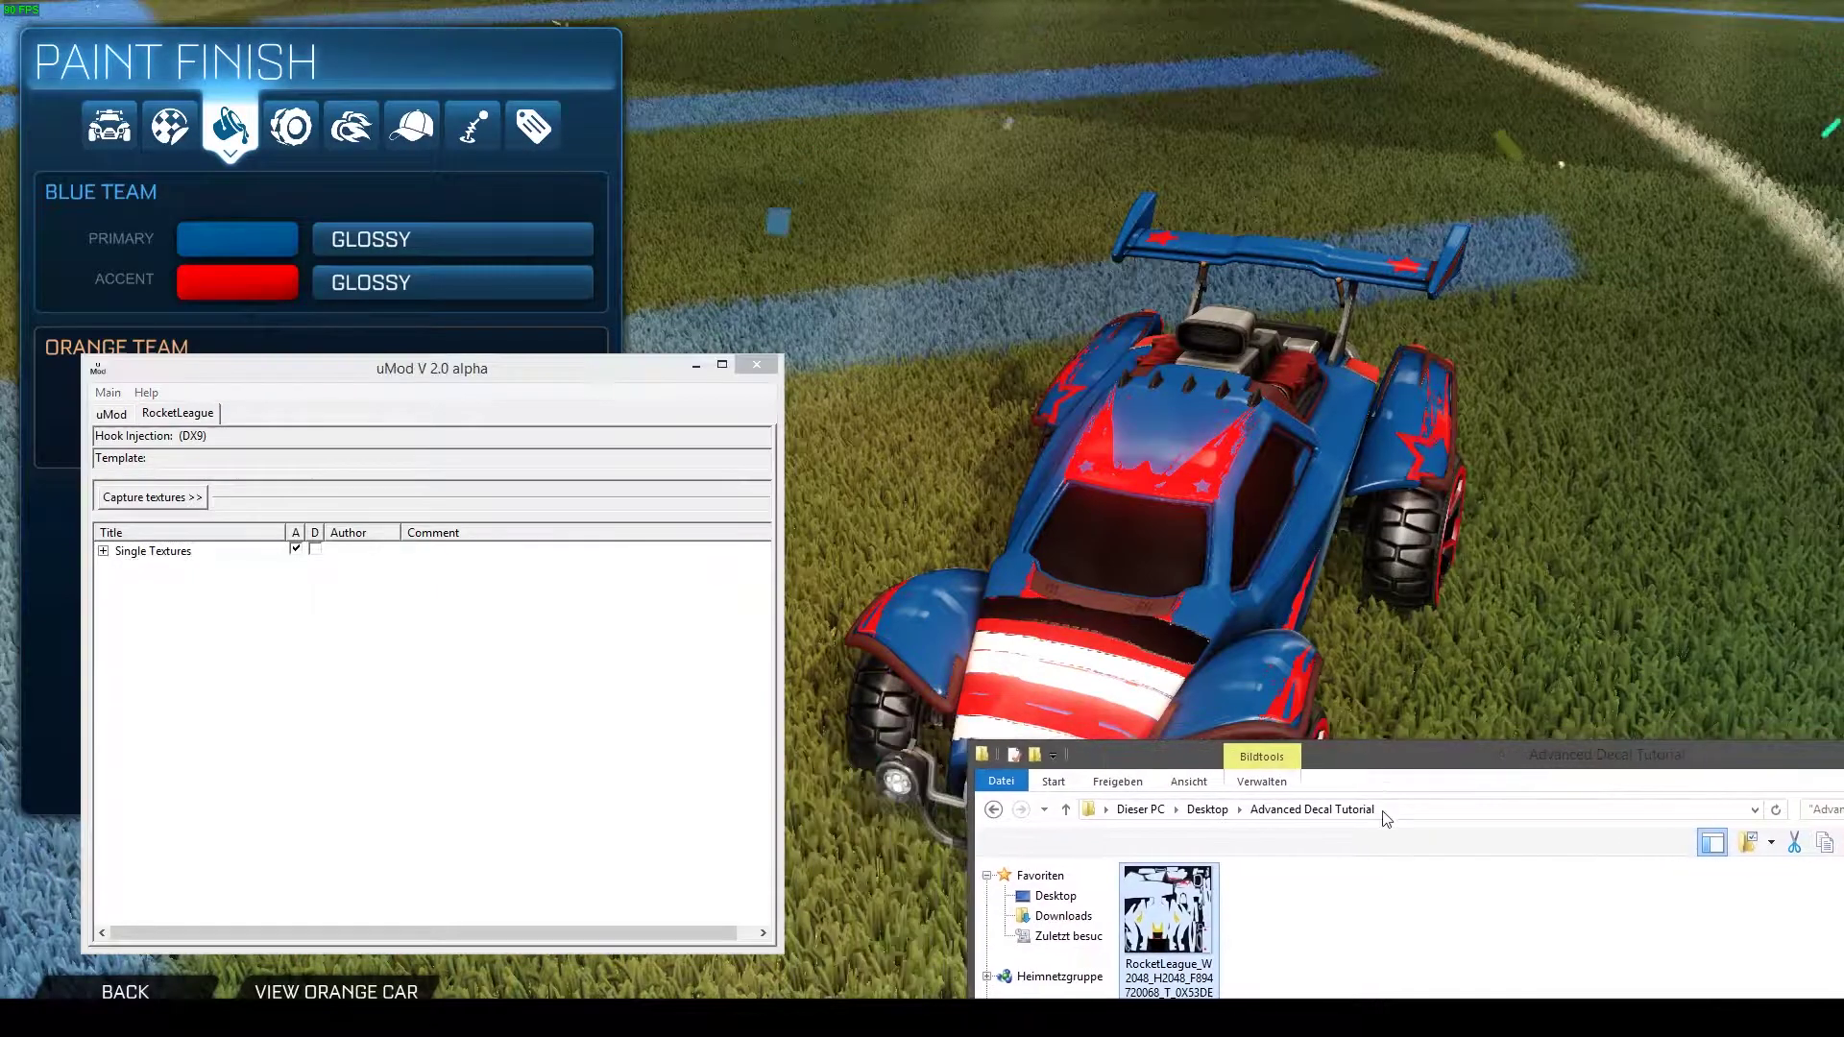
{"action": "right_click", "coordinate": [452, 551]}
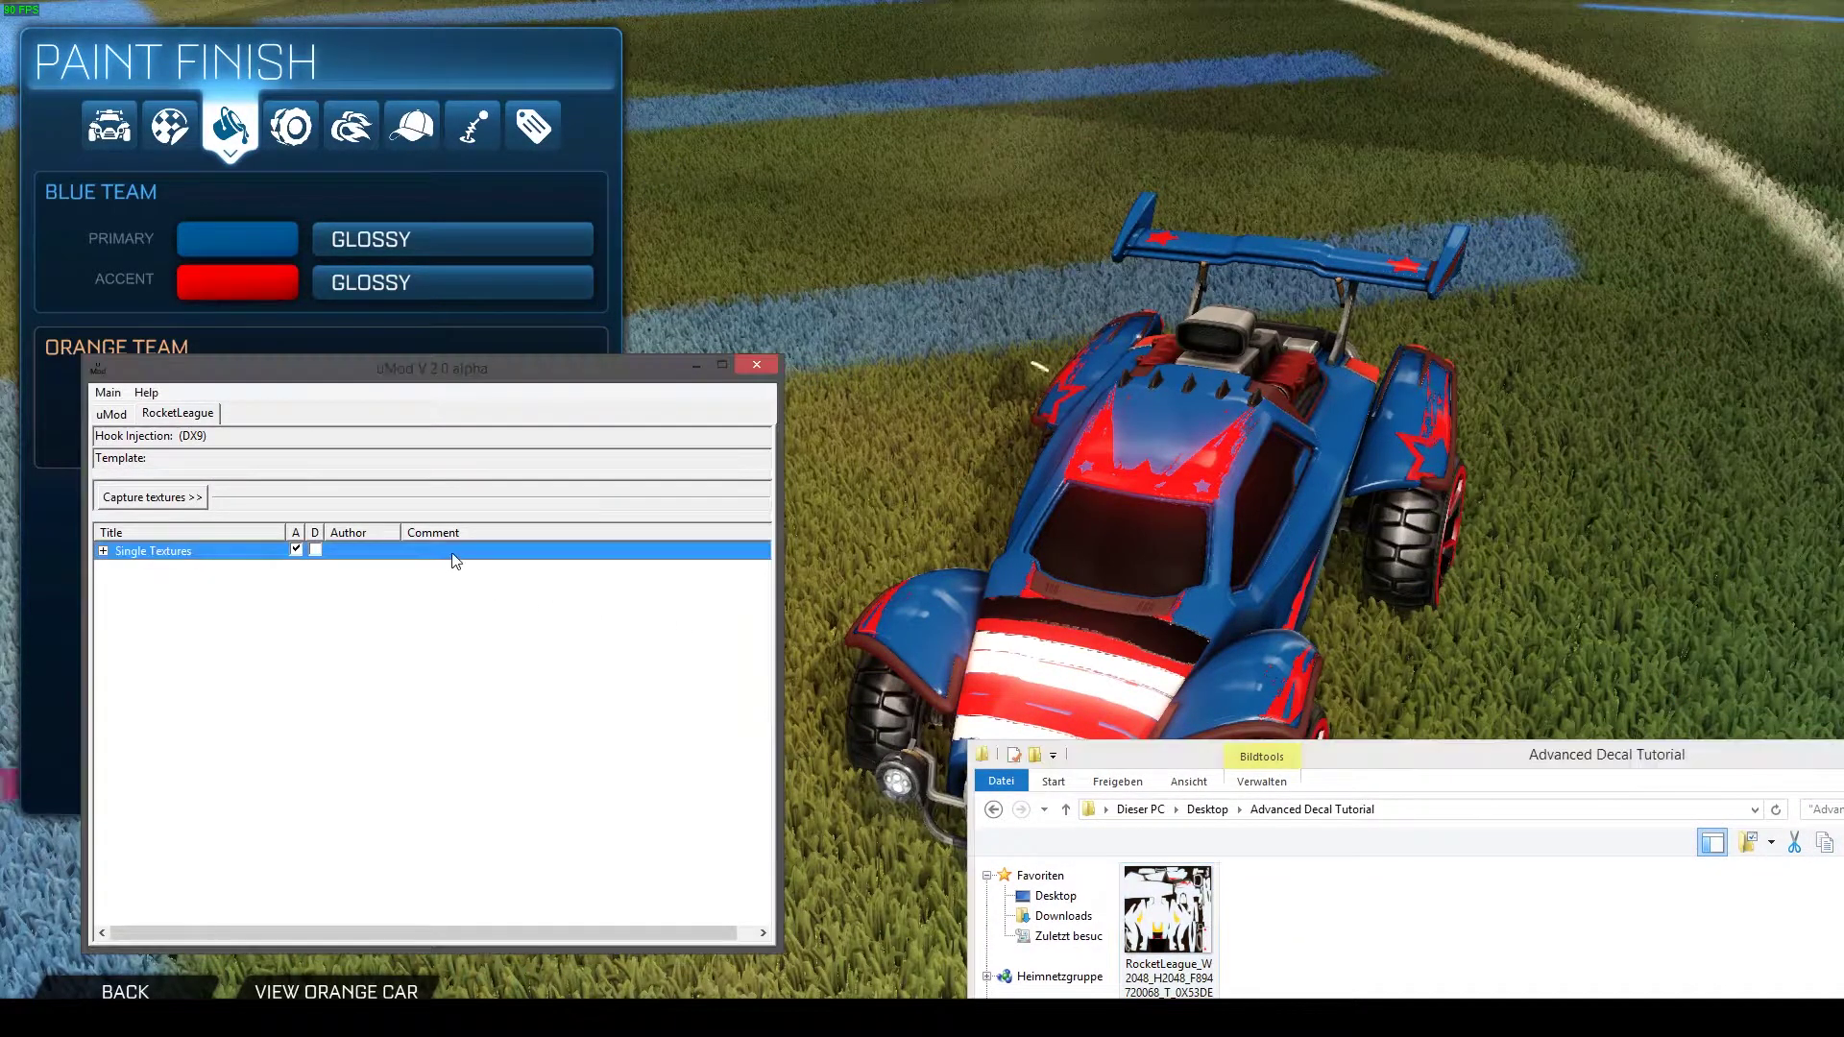
{"action": "left_click", "coordinate": [567, 608]}
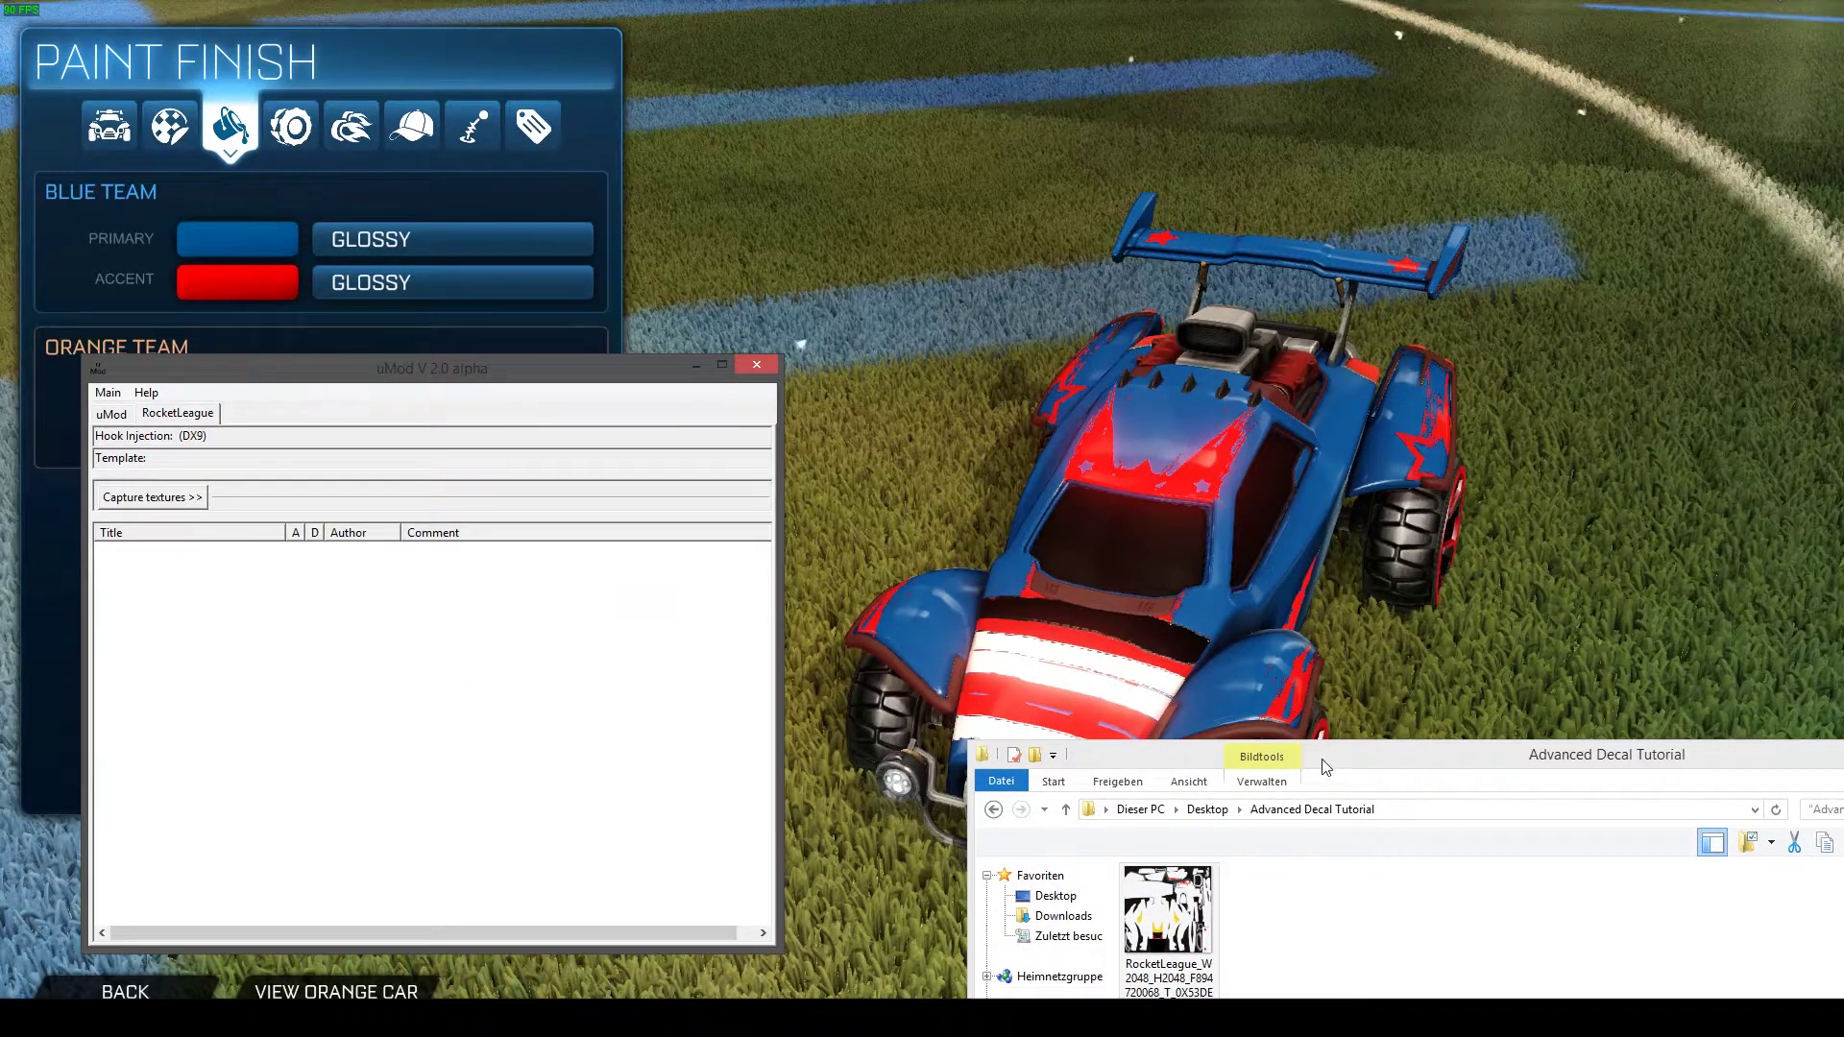
{"action": "left_click", "coordinate": [624, 672]}
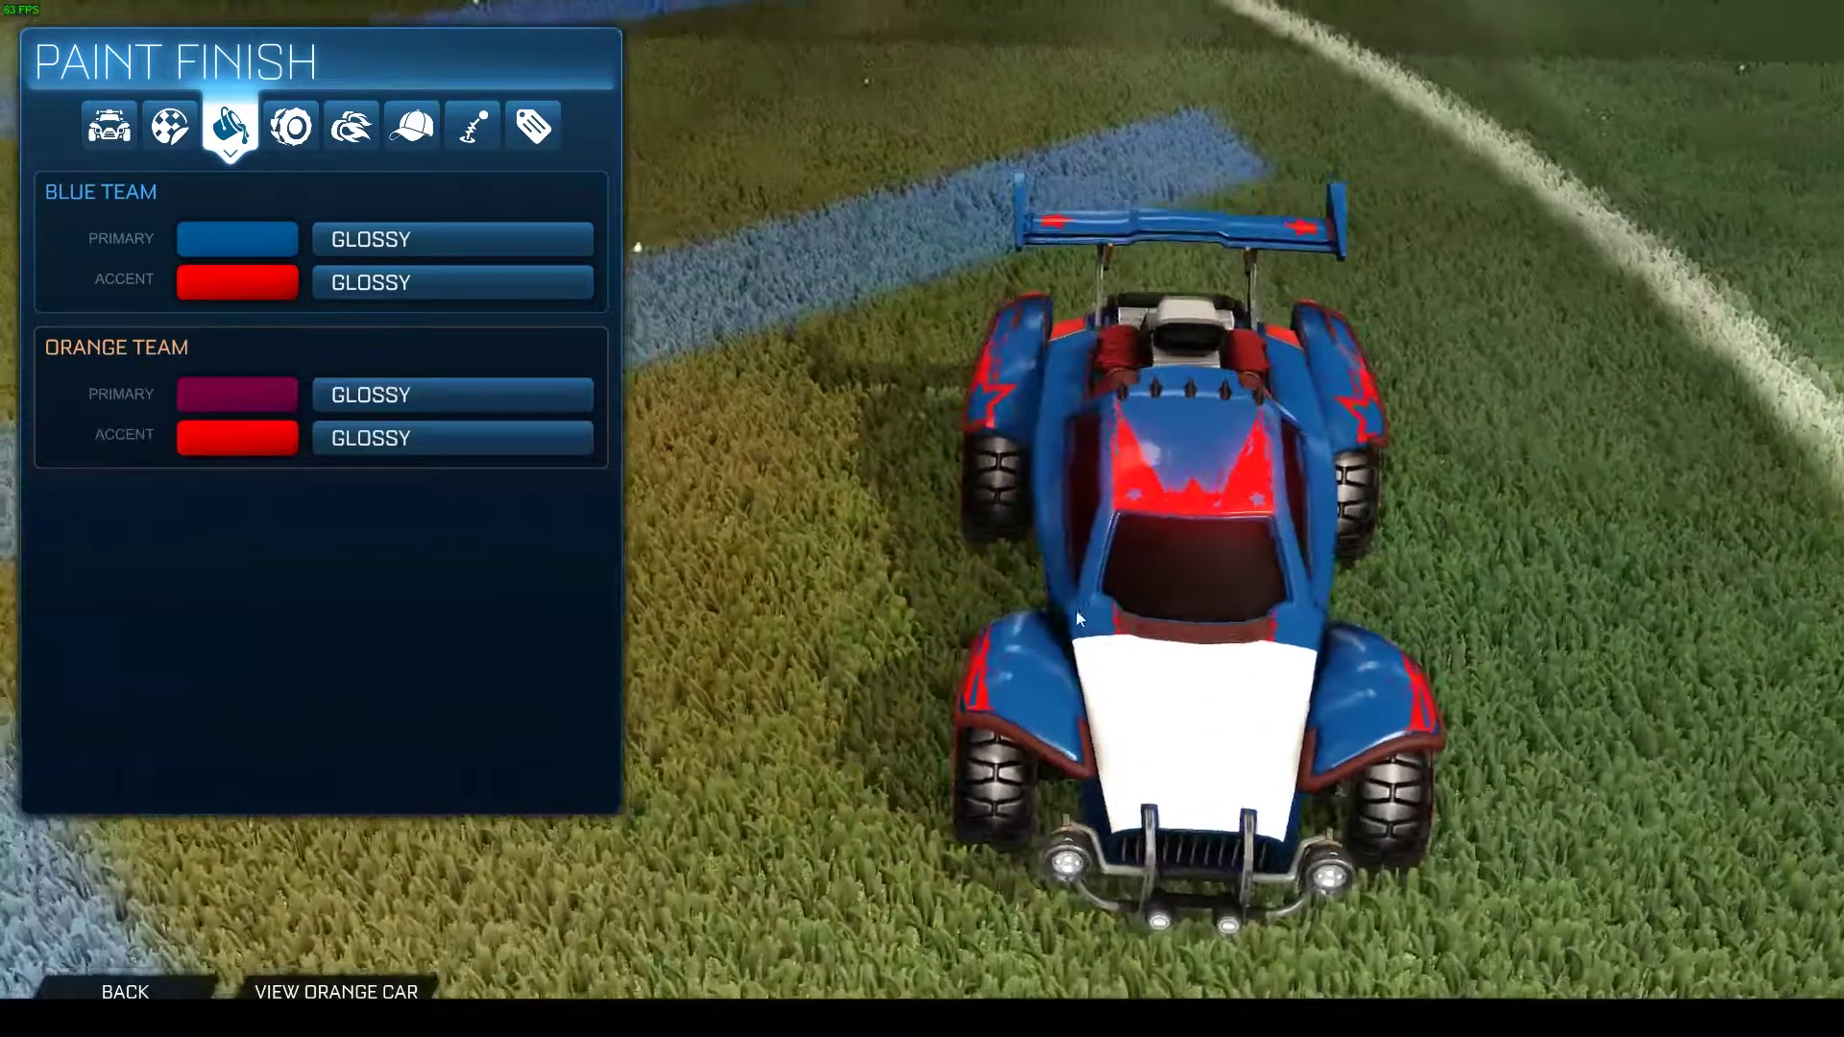
{"action": "mouse_move", "coordinate": [1076, 609]}
{"action": "left_mouse_down"}
{"action": "mouse_move", "coordinate": [1260, 576]}
{"action": "mouse_move", "coordinate": [1214, 595]}
{"action": "mouse_move", "coordinate": [1248, 553]}
{"action": "mouse_move", "coordinate": [1241, 465]}
{"action": "mouse_move", "coordinate": [1266, 409]}
{"action": "mouse_move", "coordinate": [1368, 463]}
{"action": "mouse_move", "coordinate": [1277, 509]}
{"action": "mouse_move", "coordinate": [1179, 604]}
{"action": "mouse_move", "coordinate": [1115, 626]}
{"action": "mouse_move", "coordinate": [1002, 726]}
{"action": "left_mouse_up"}
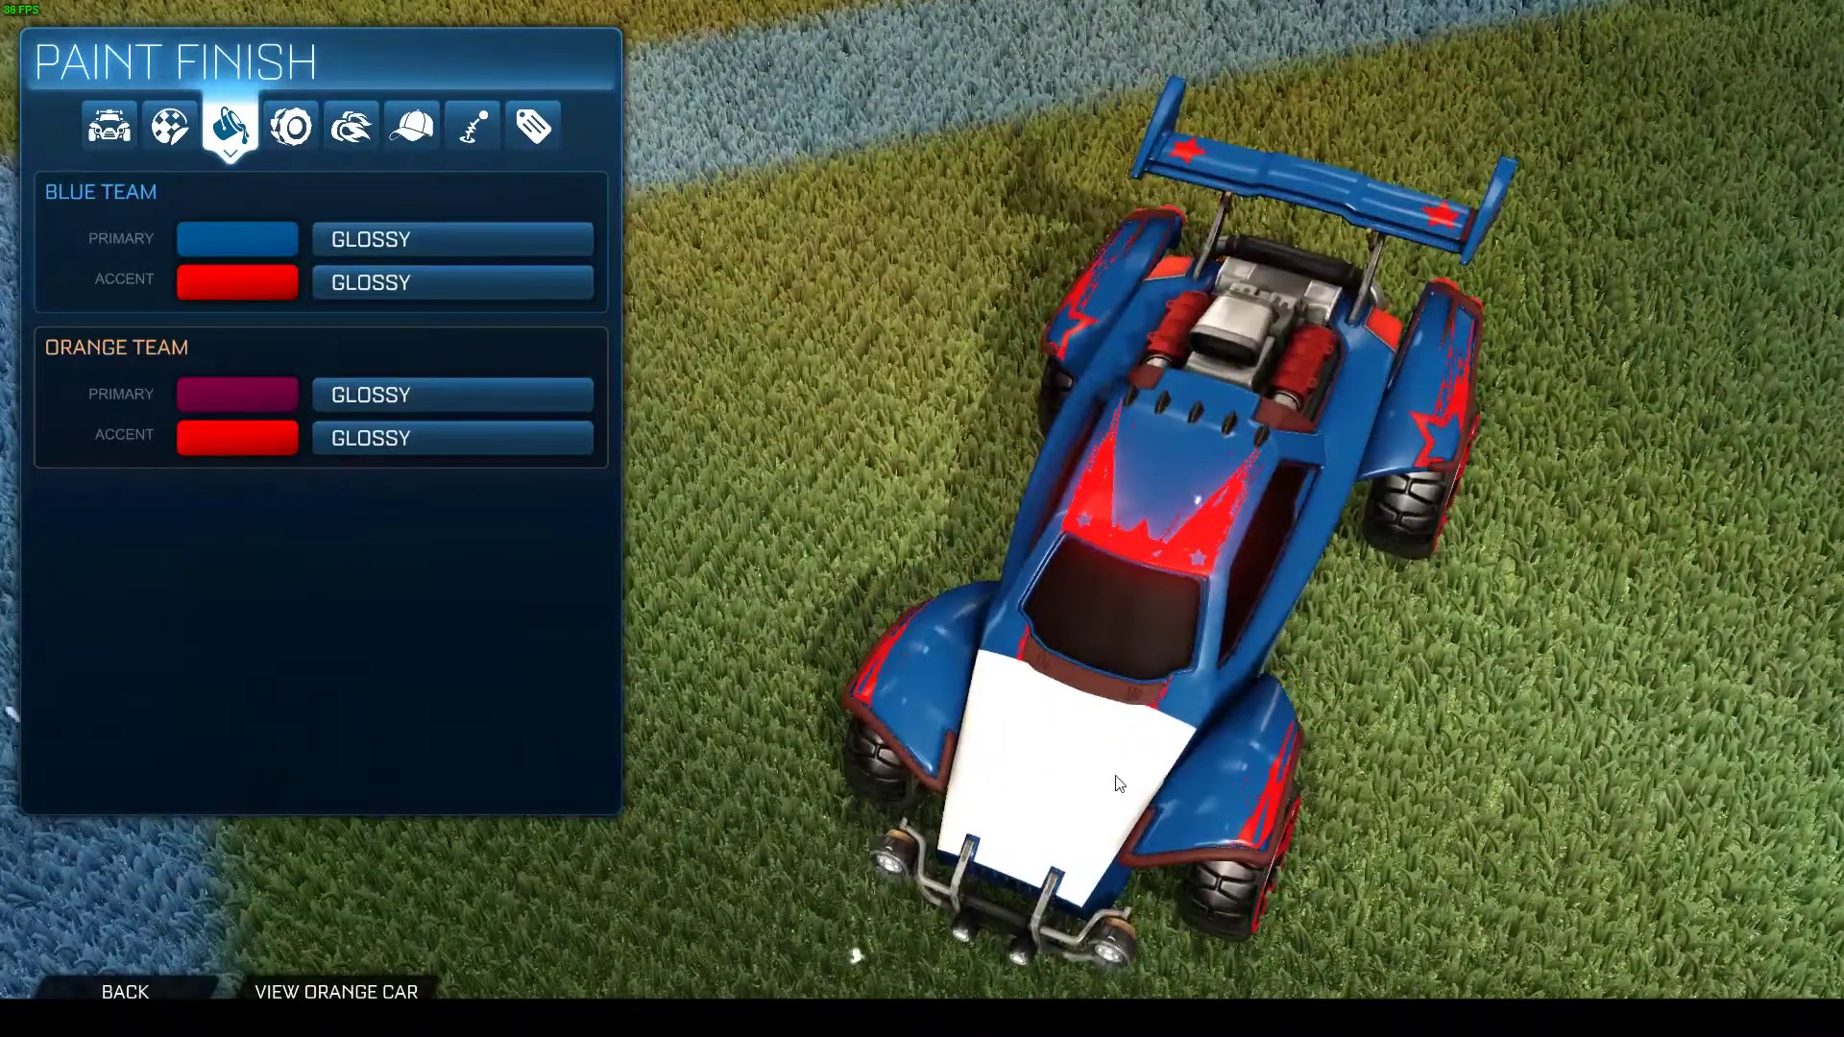
Switch to paint.net and compare the hood area of the blackened decal texture with that of the white body texture
{"action": "key", "text": "alt+Tab"}
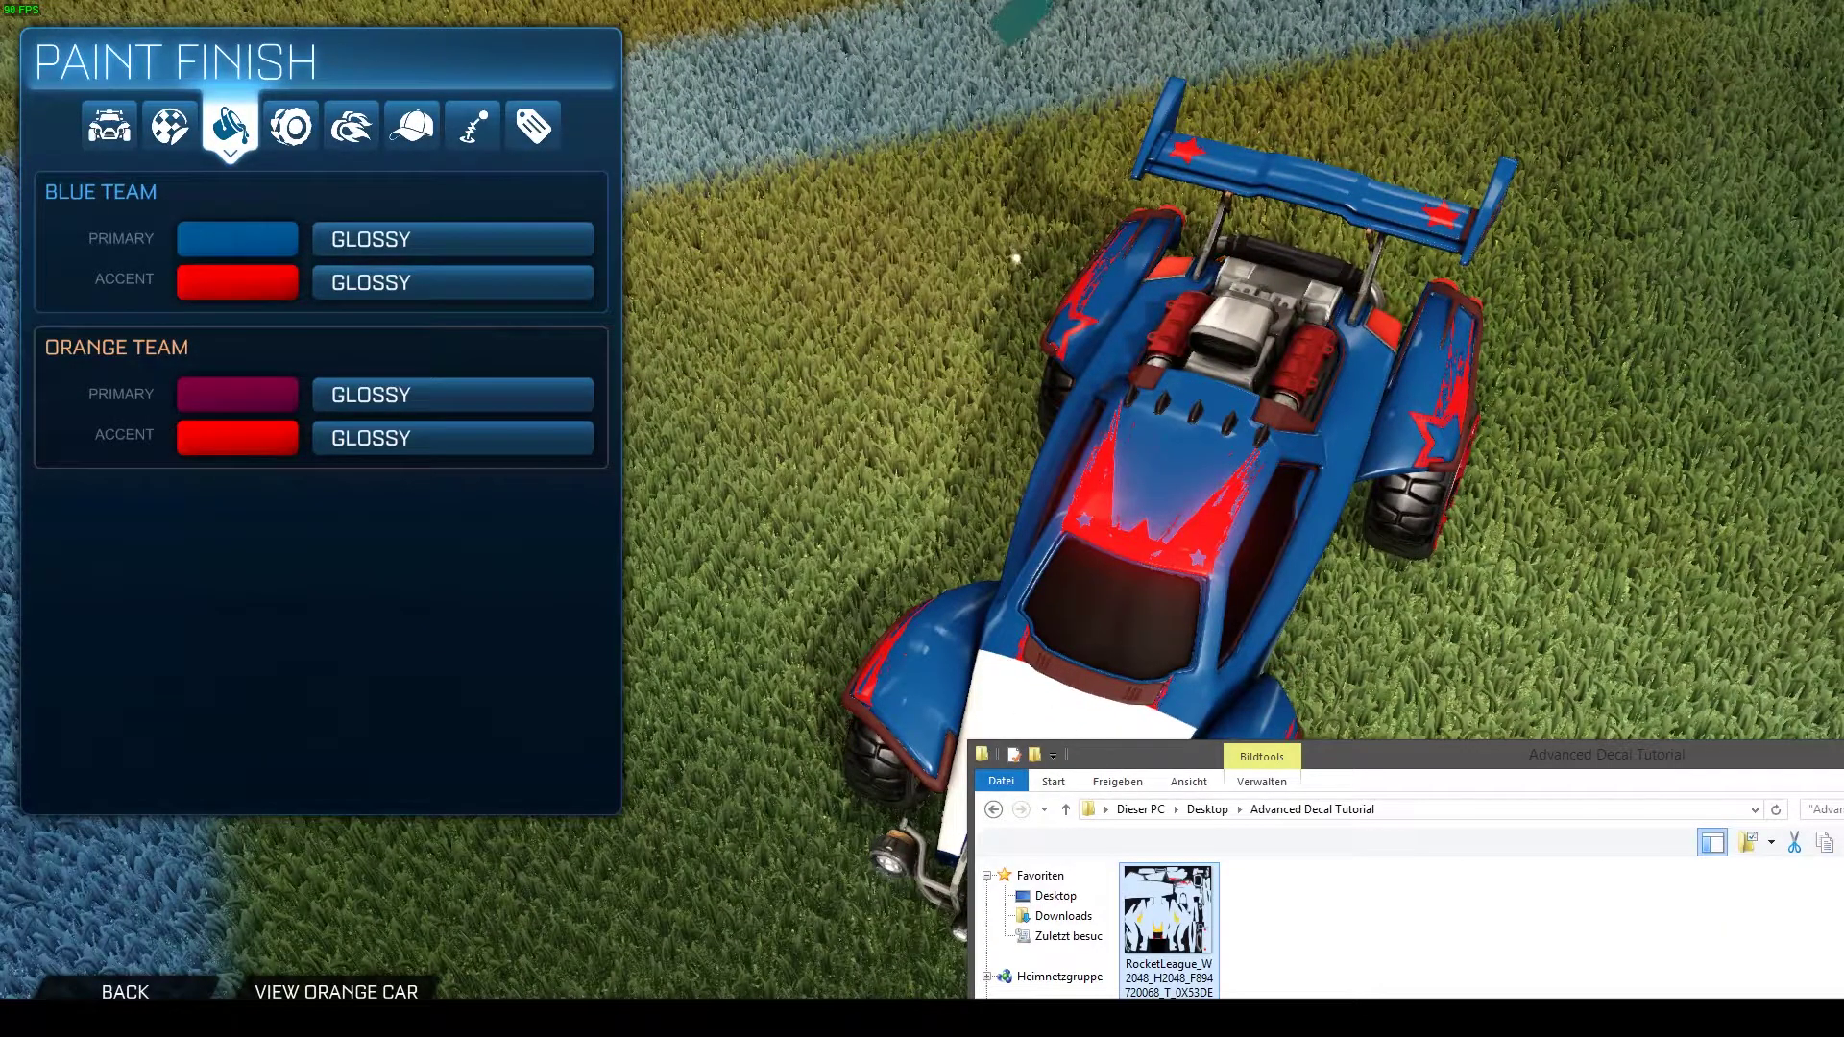
{"action": "key", "text": "alt+Tab"}
{"action": "key", "text": "alt+Tab"}
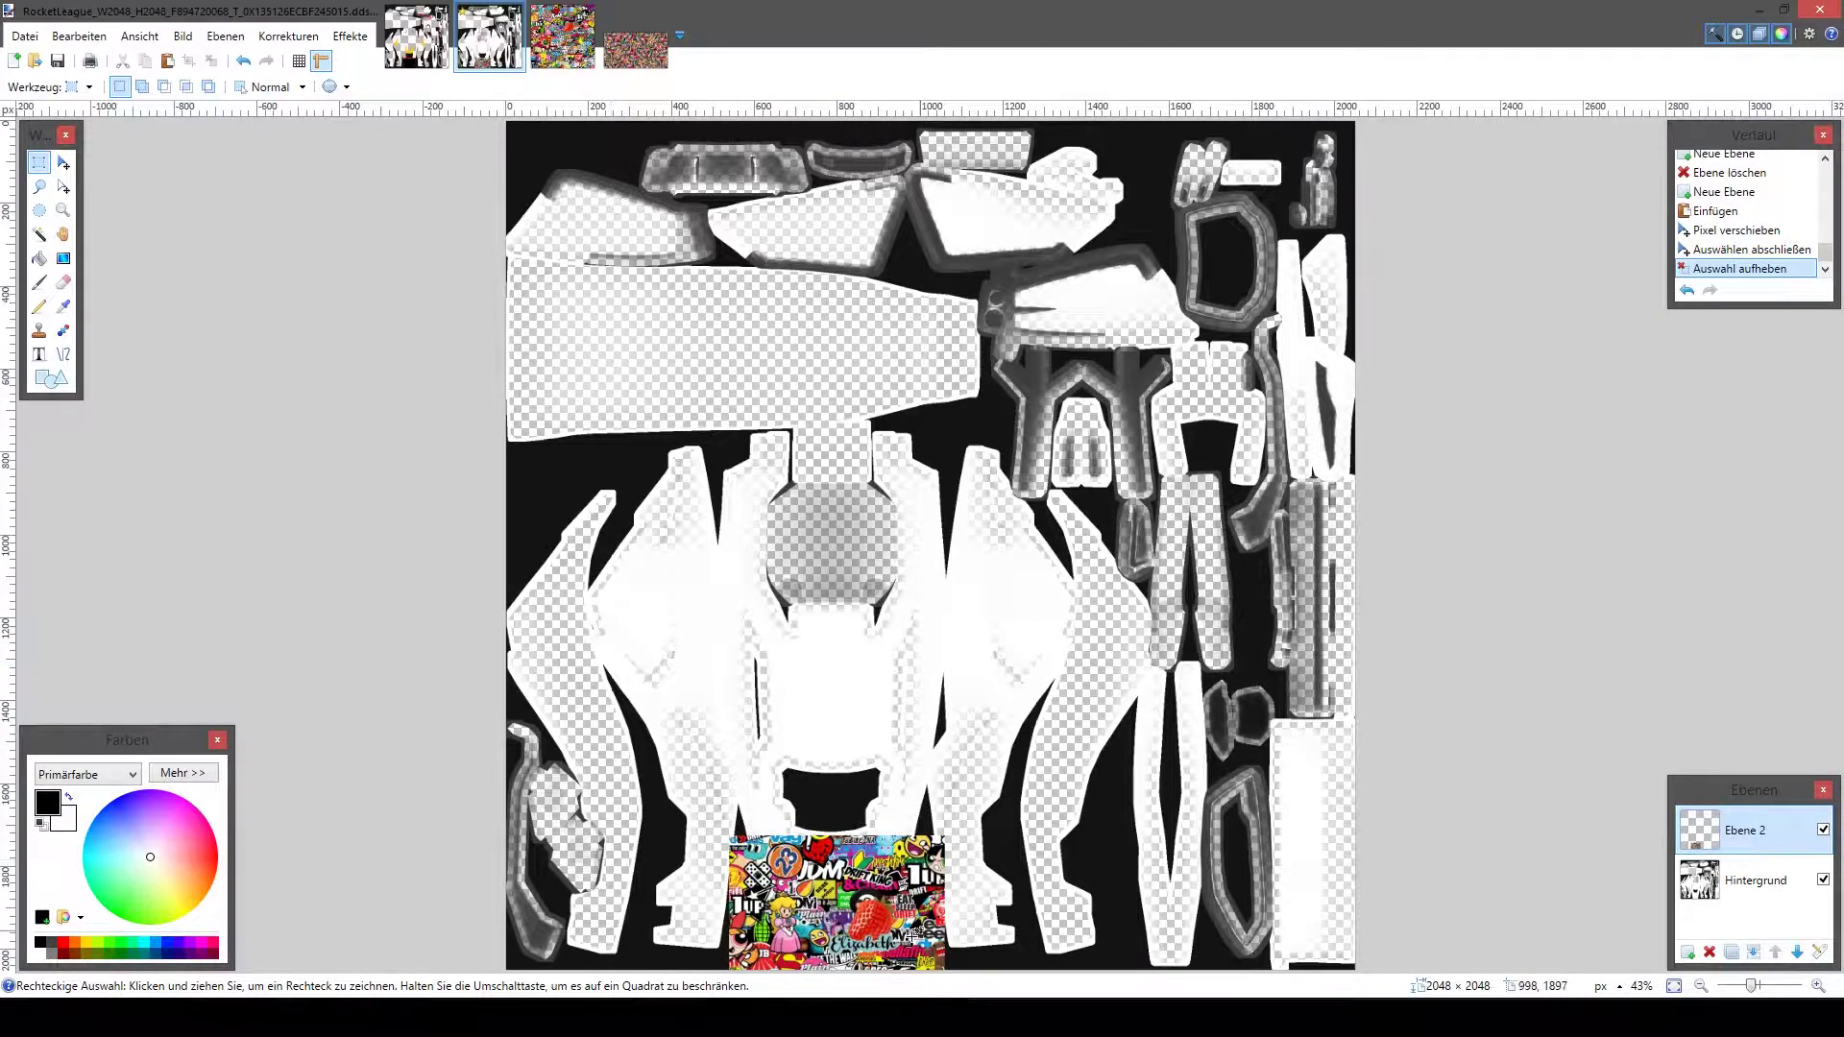
{"action": "left_click", "coordinate": [24, 36]}
{"action": "left_click", "coordinate": [24, 36]}
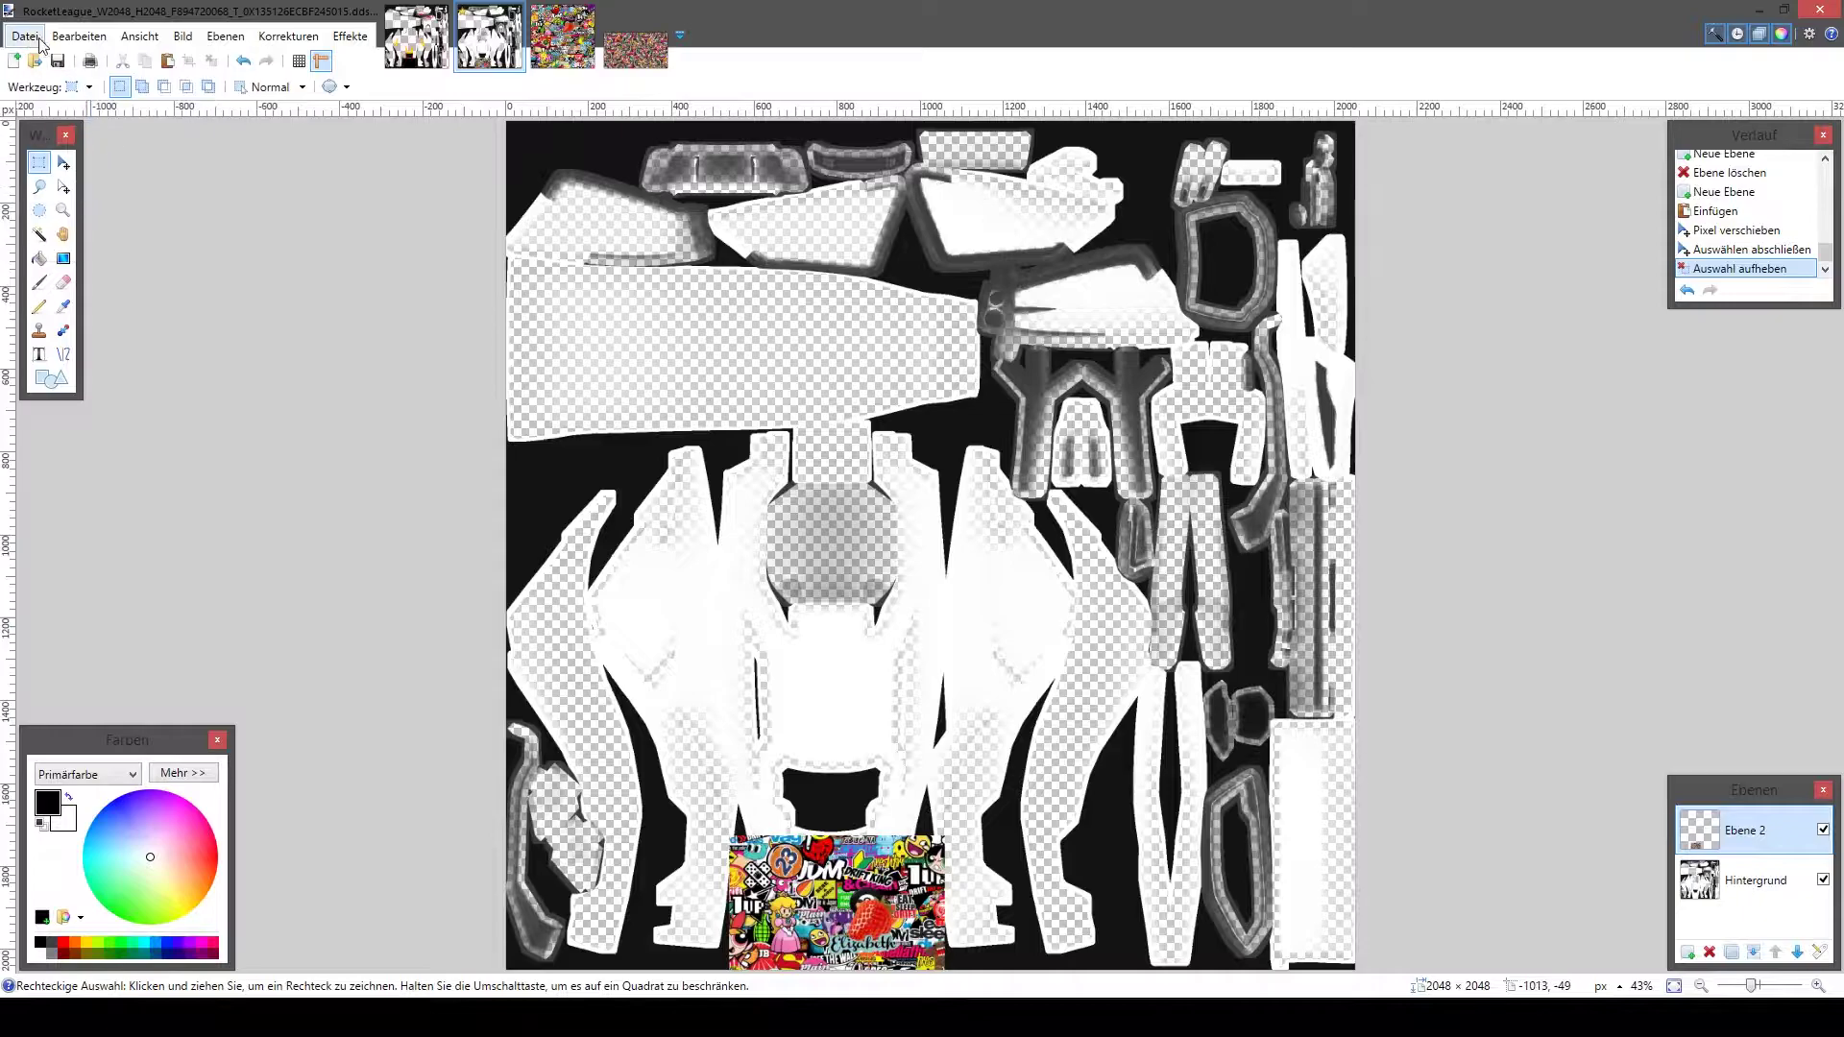
{"action": "left_click", "coordinate": [421, 52]}
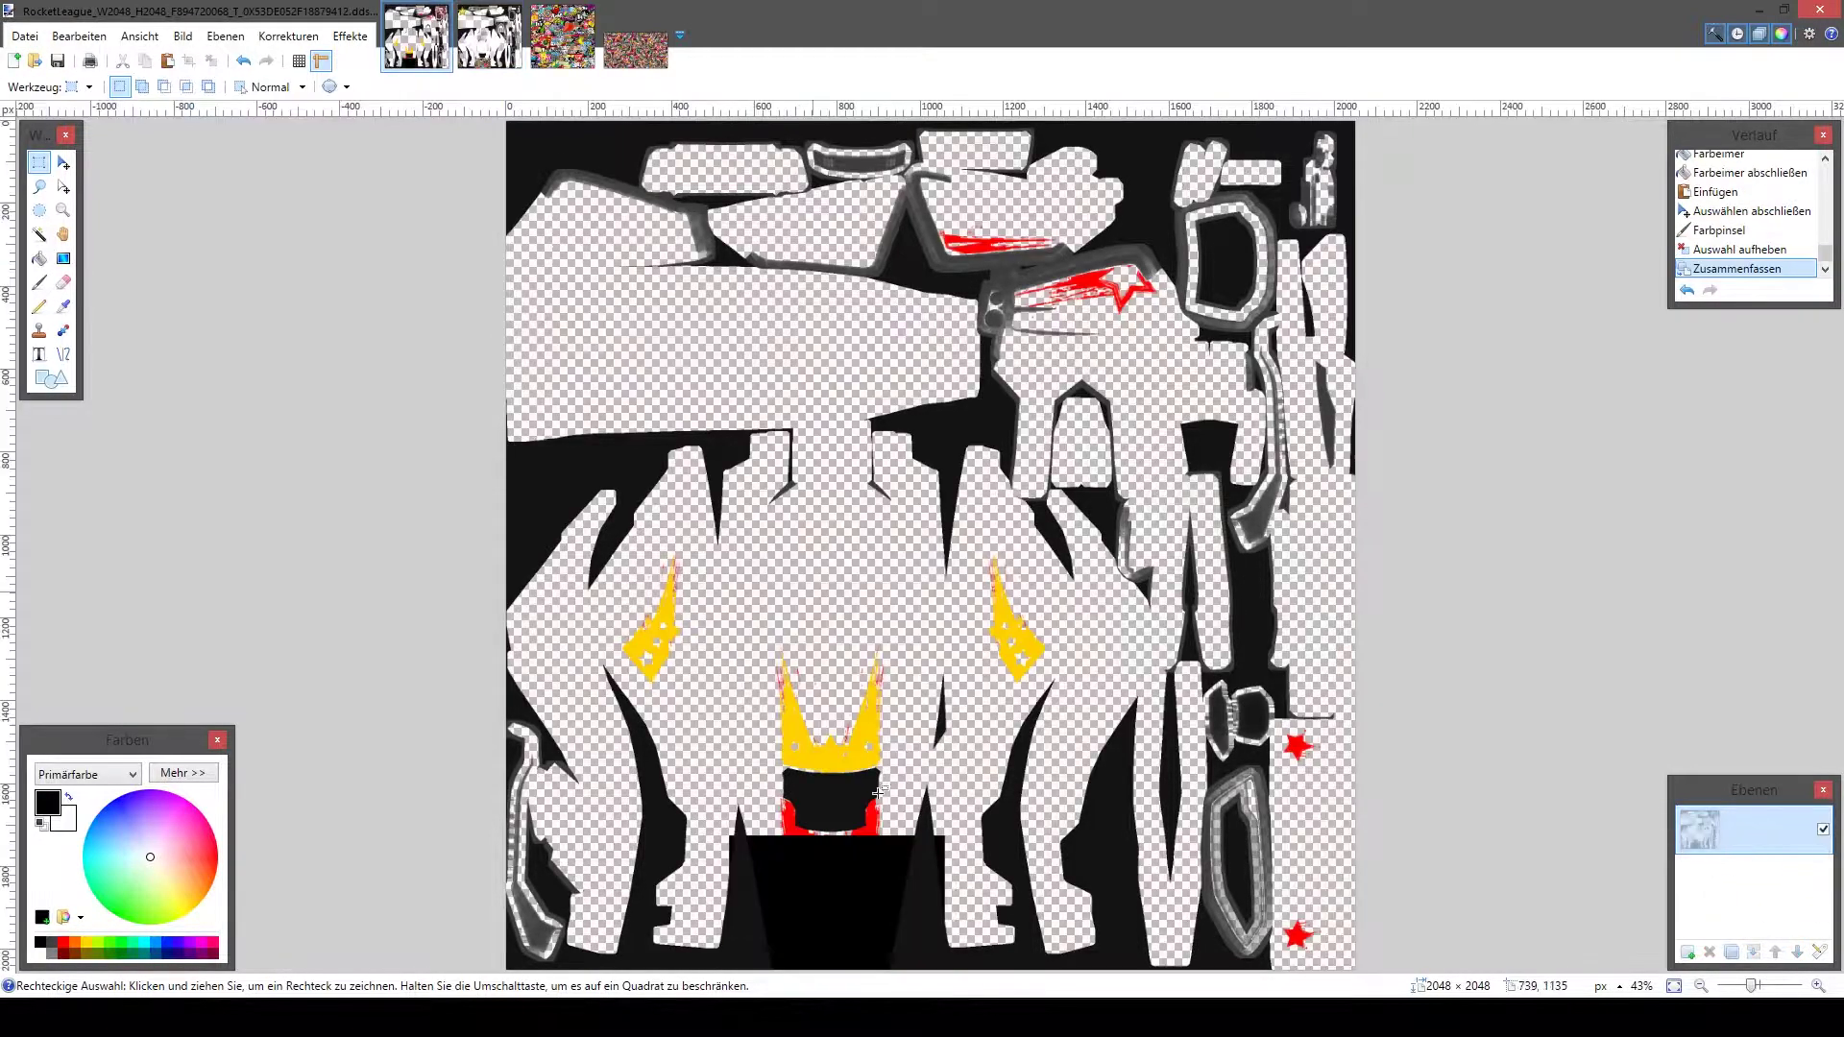
{"action": "left_click", "coordinate": [489, 39]}
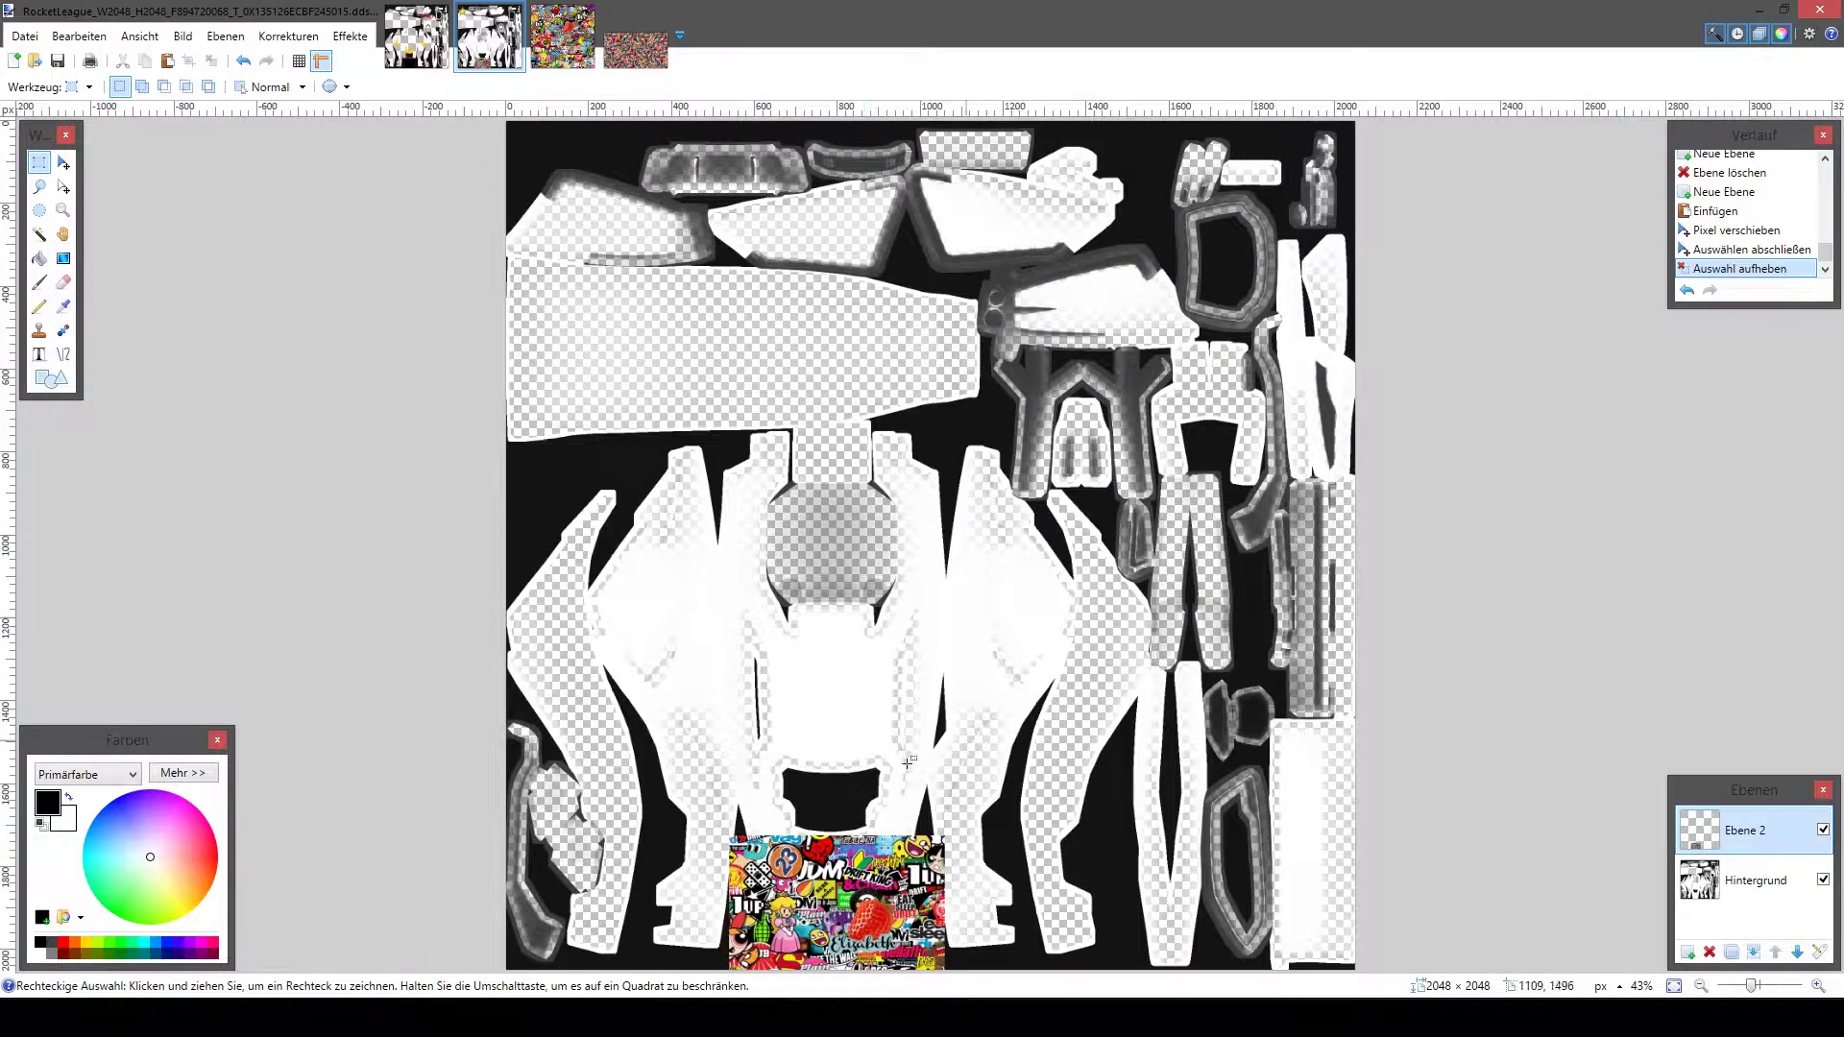
{"action": "left_click", "coordinate": [432, 59]}
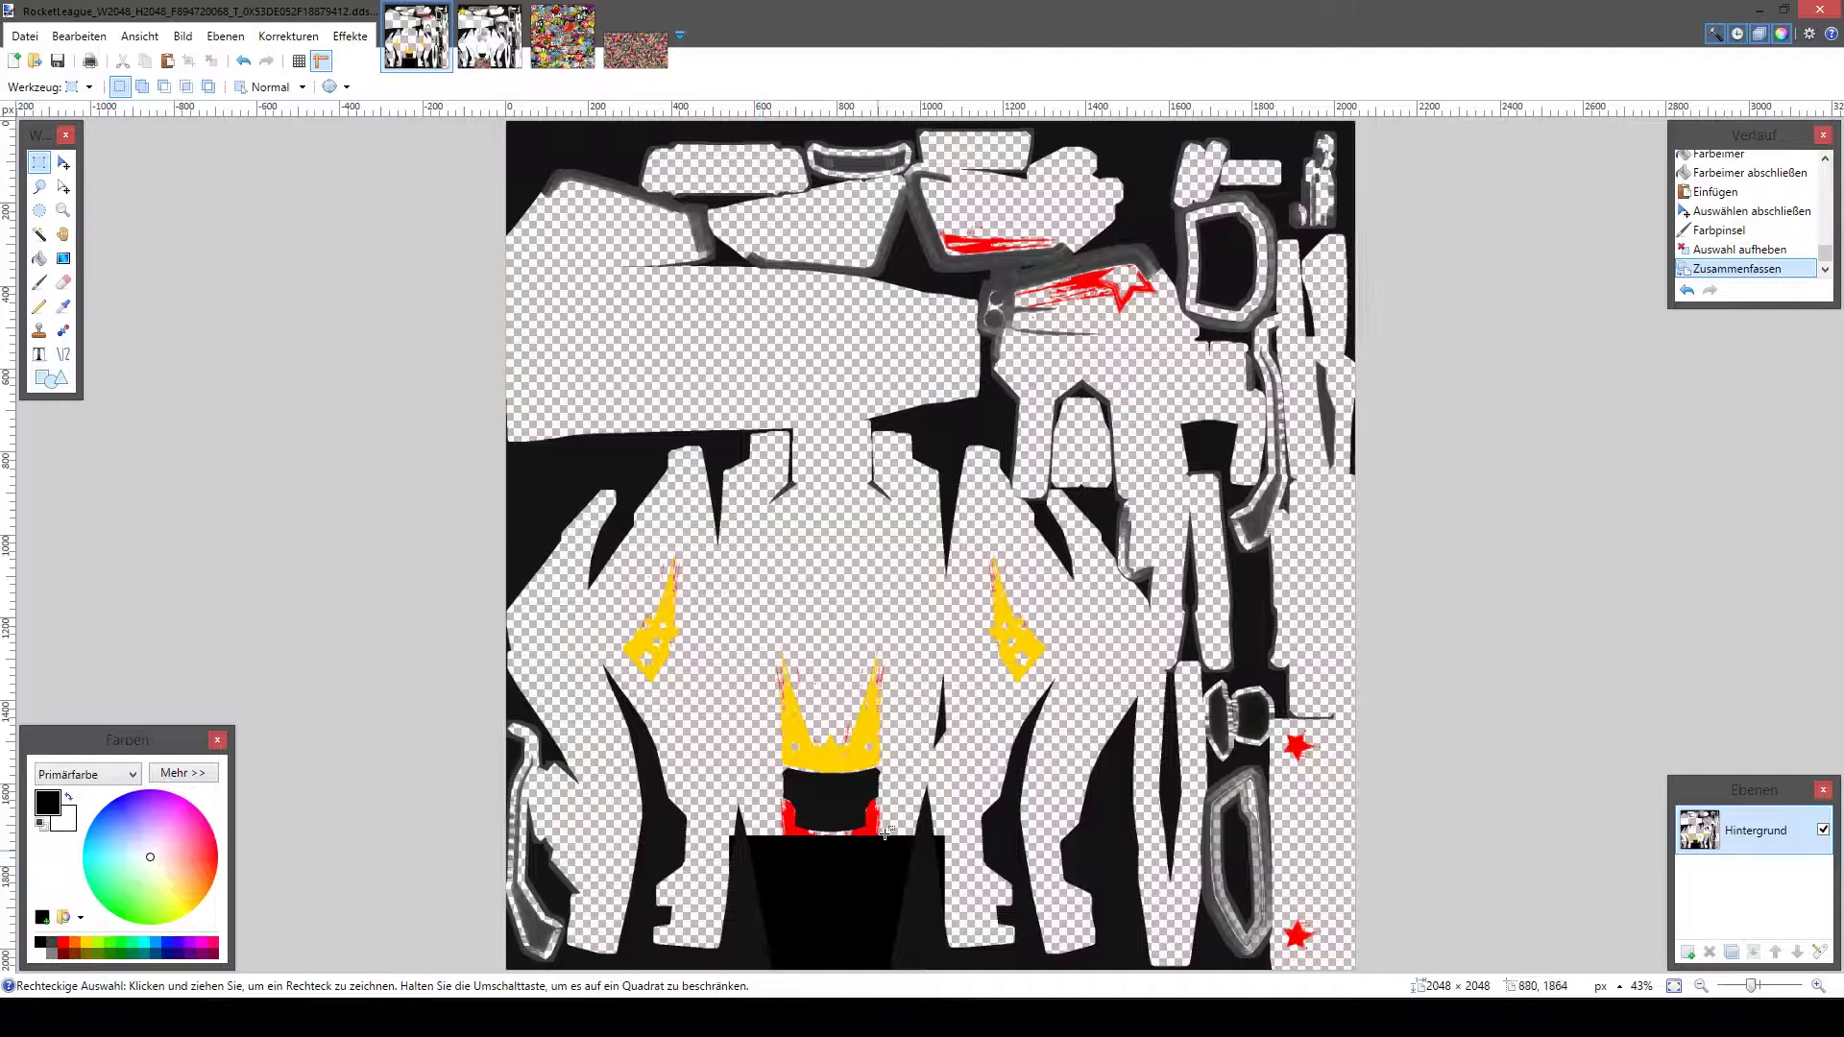
Save the white car body texture with the sticker hood as DDS under its existing name with DXT3 (Explizites Alpha), flattening the layers
{"action": "left_click", "coordinate": [25, 36]}
{"action": "key", "text": "Escape"}
{"action": "left_click", "coordinate": [232, 32]}
{"action": "left_click", "coordinate": [489, 36]}
{"action": "left_click", "coordinate": [25, 35]}
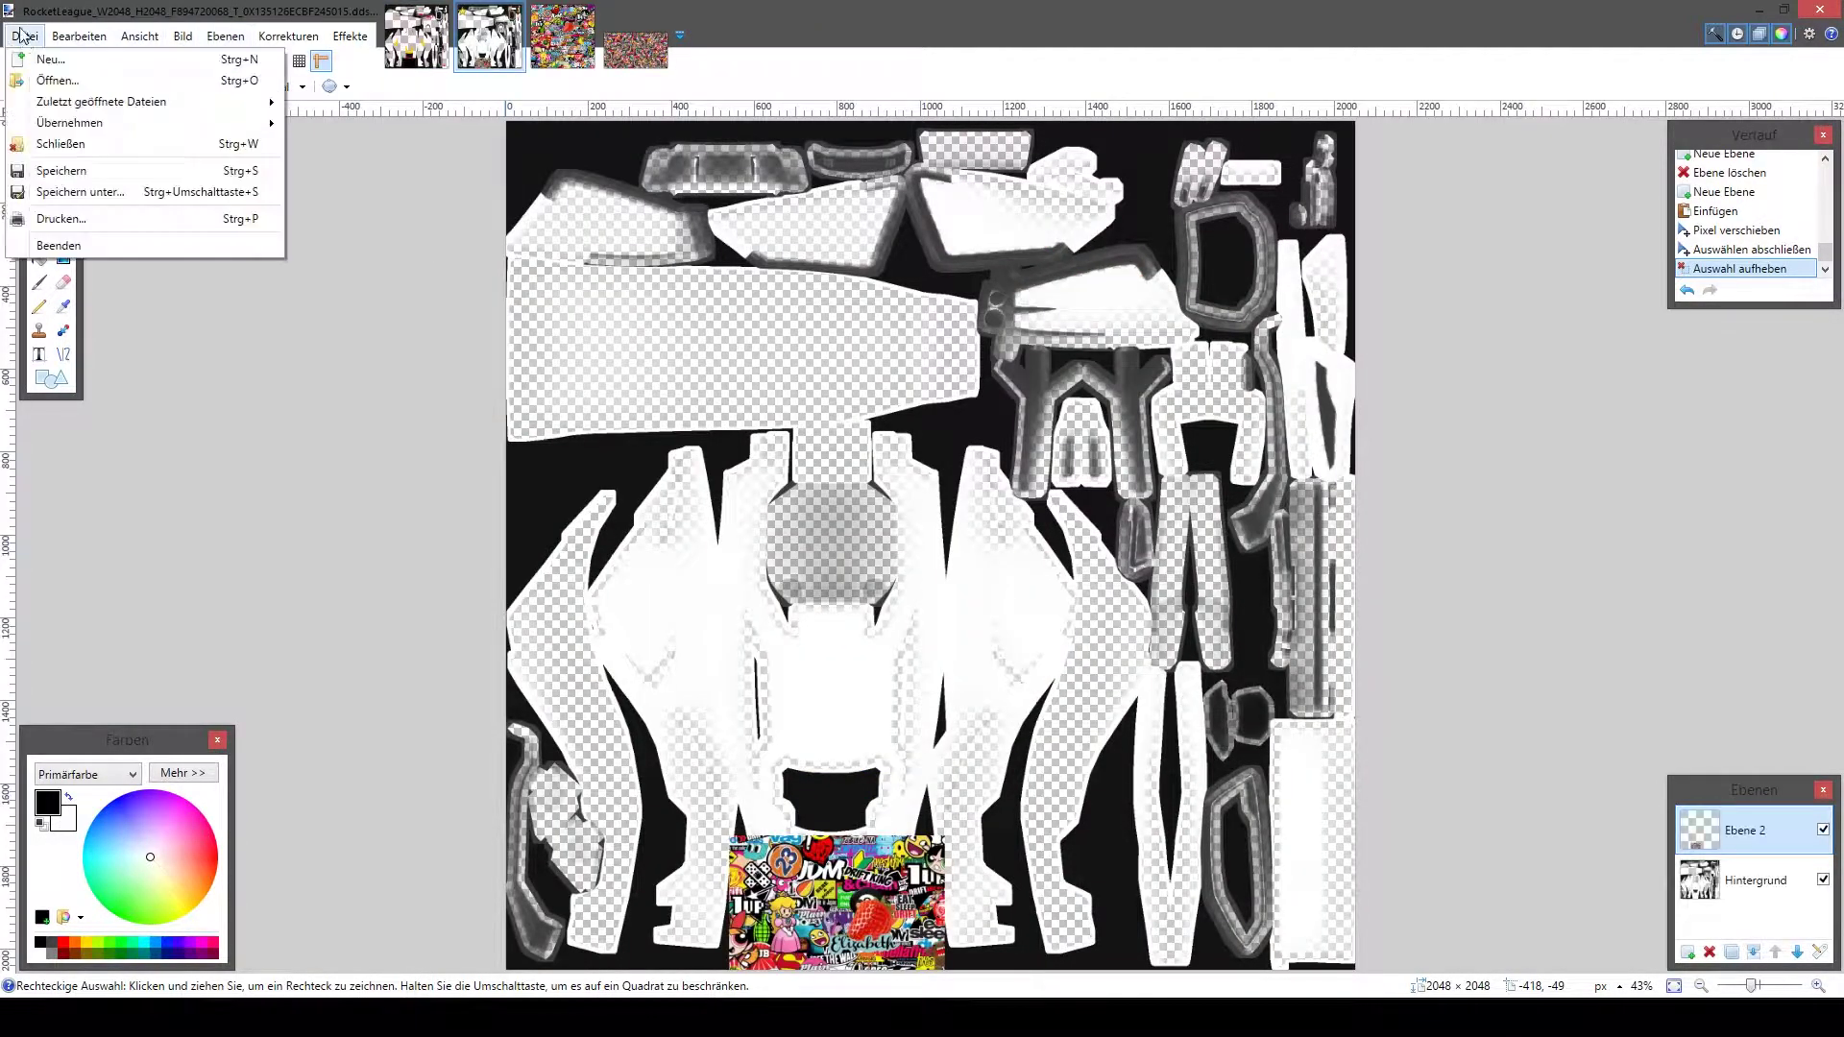
{"action": "left_click", "coordinate": [107, 190]}
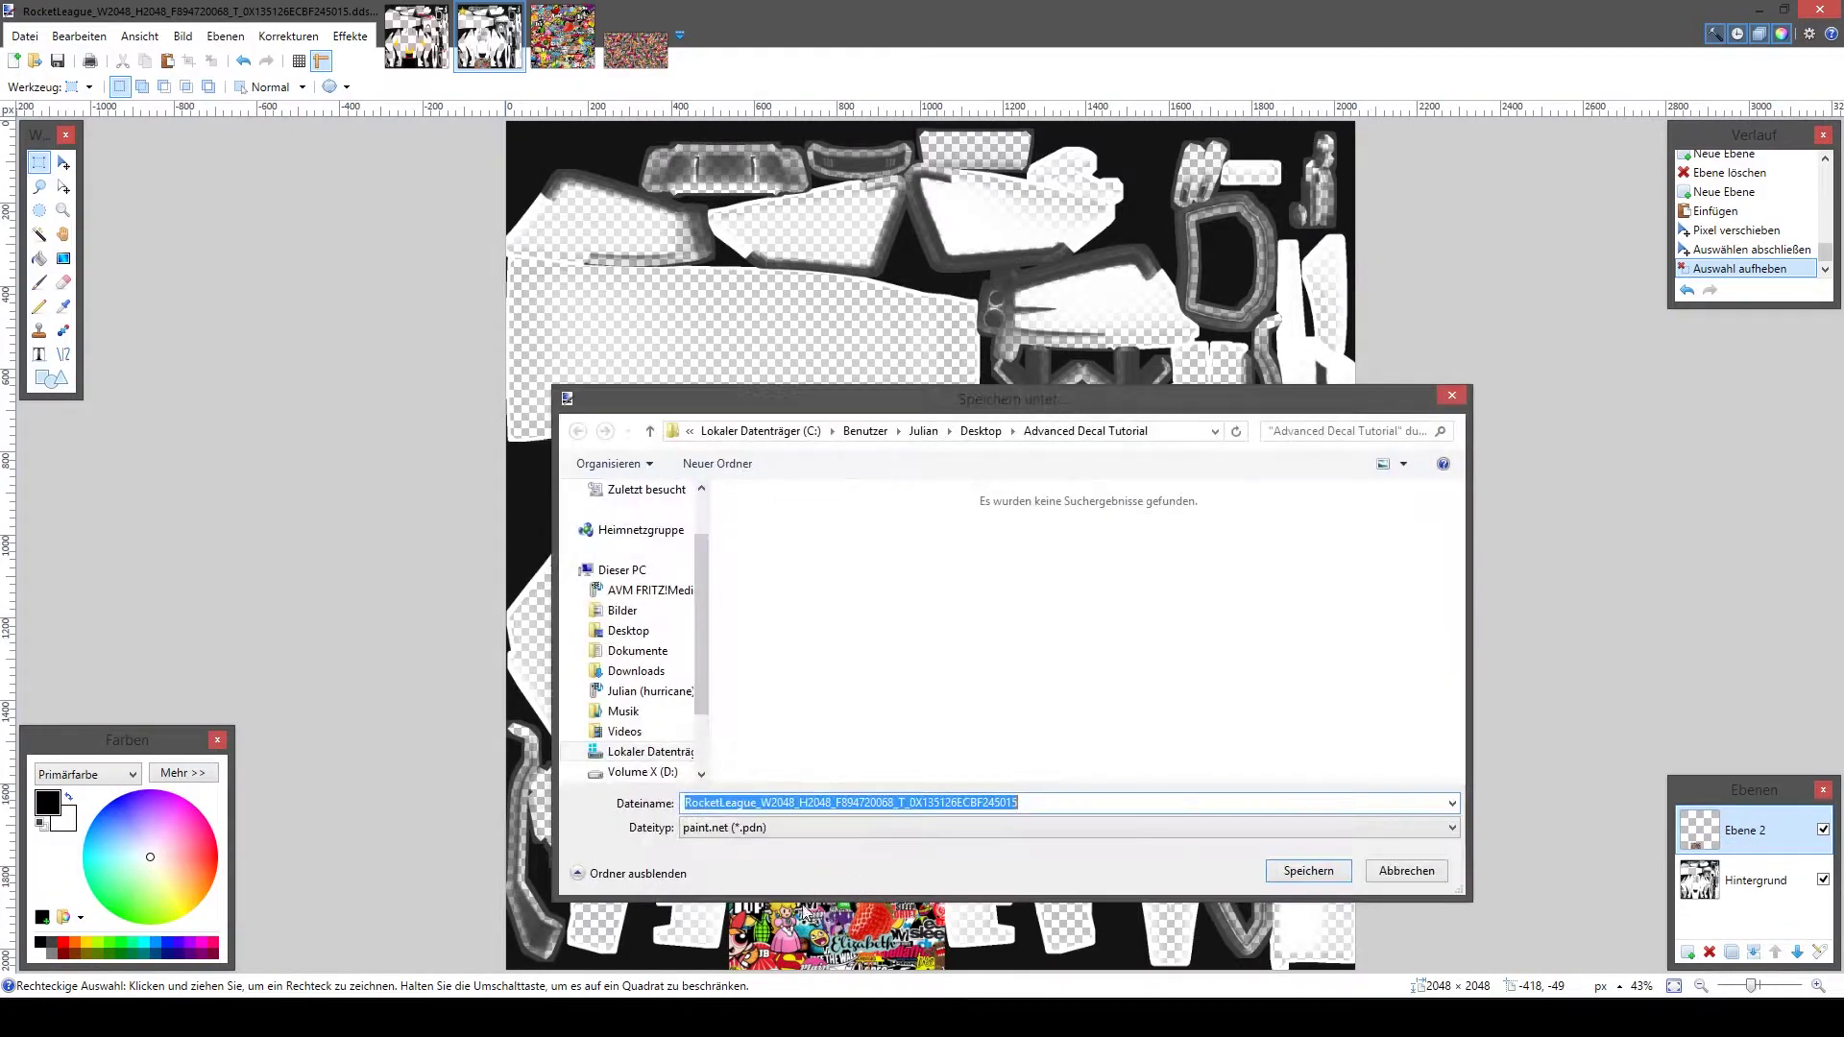
{"action": "left_click", "coordinate": [864, 834]}
{"action": "left_click", "coordinate": [846, 861]}
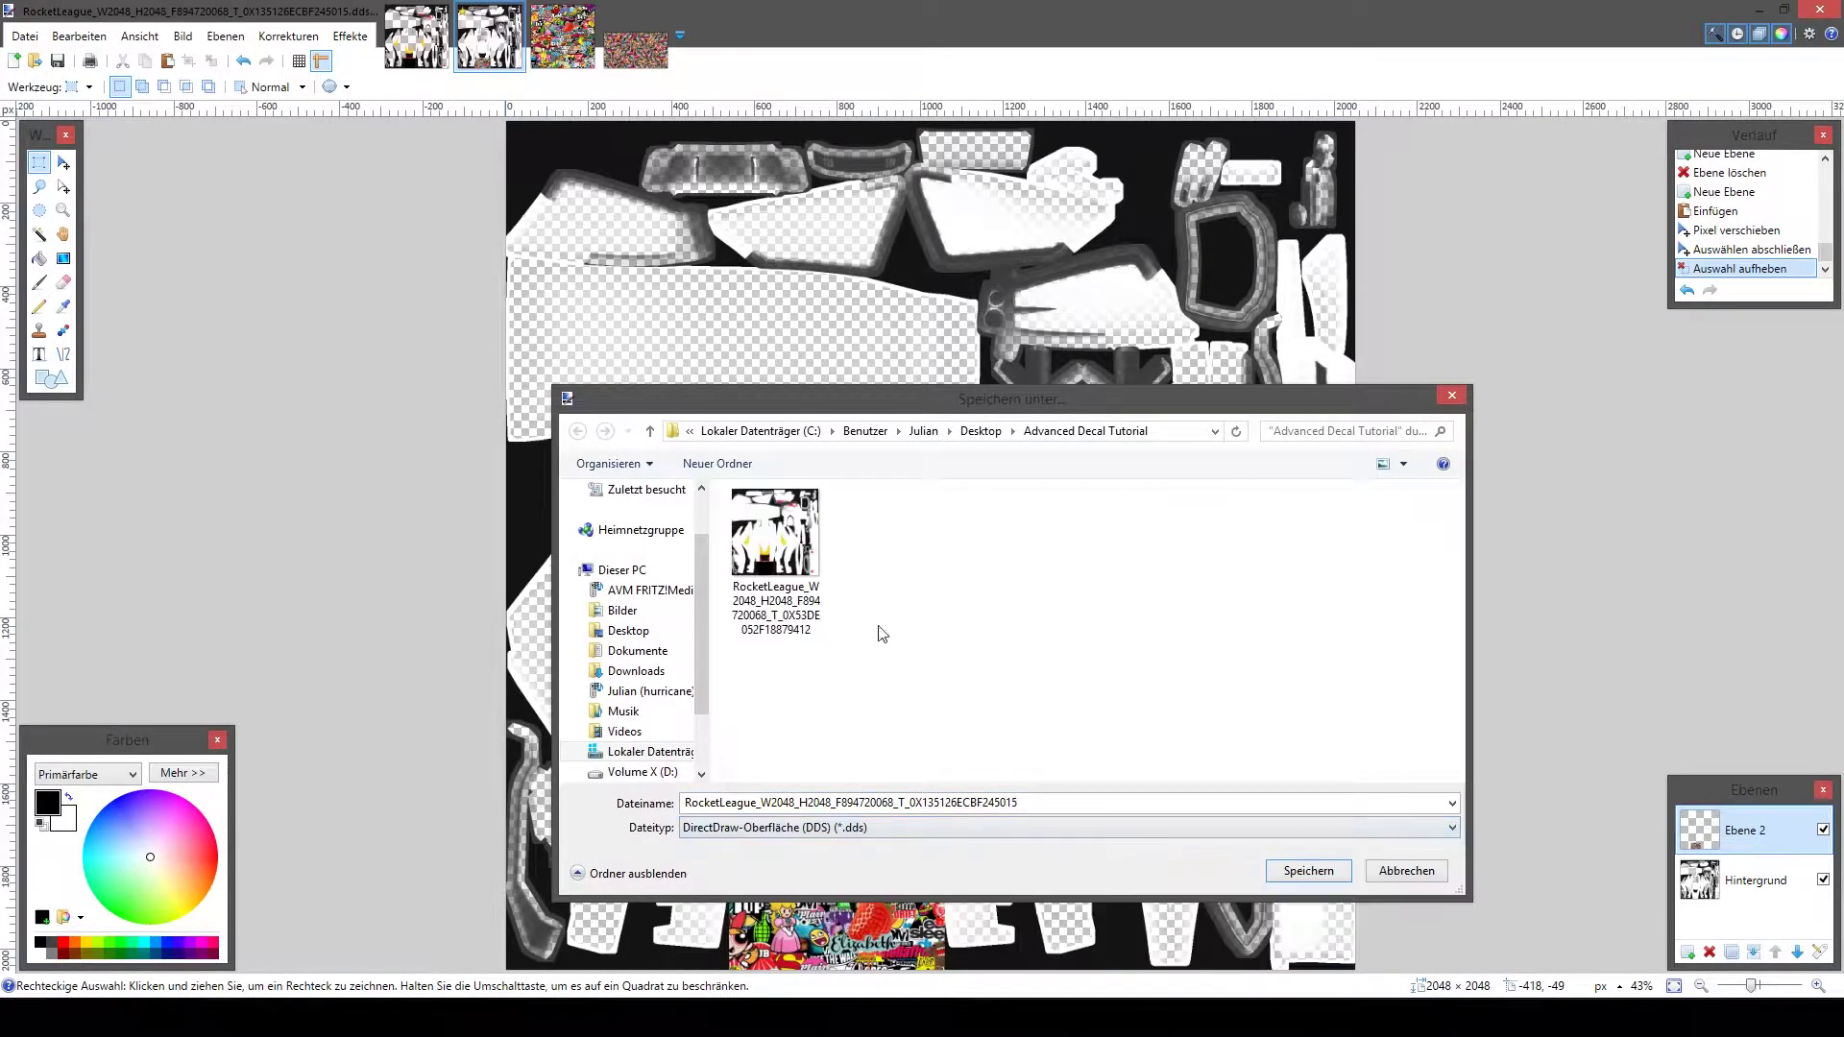
{"action": "left_click_drag", "start_coordinate": [936, 393], "coordinate": [774, 351]}
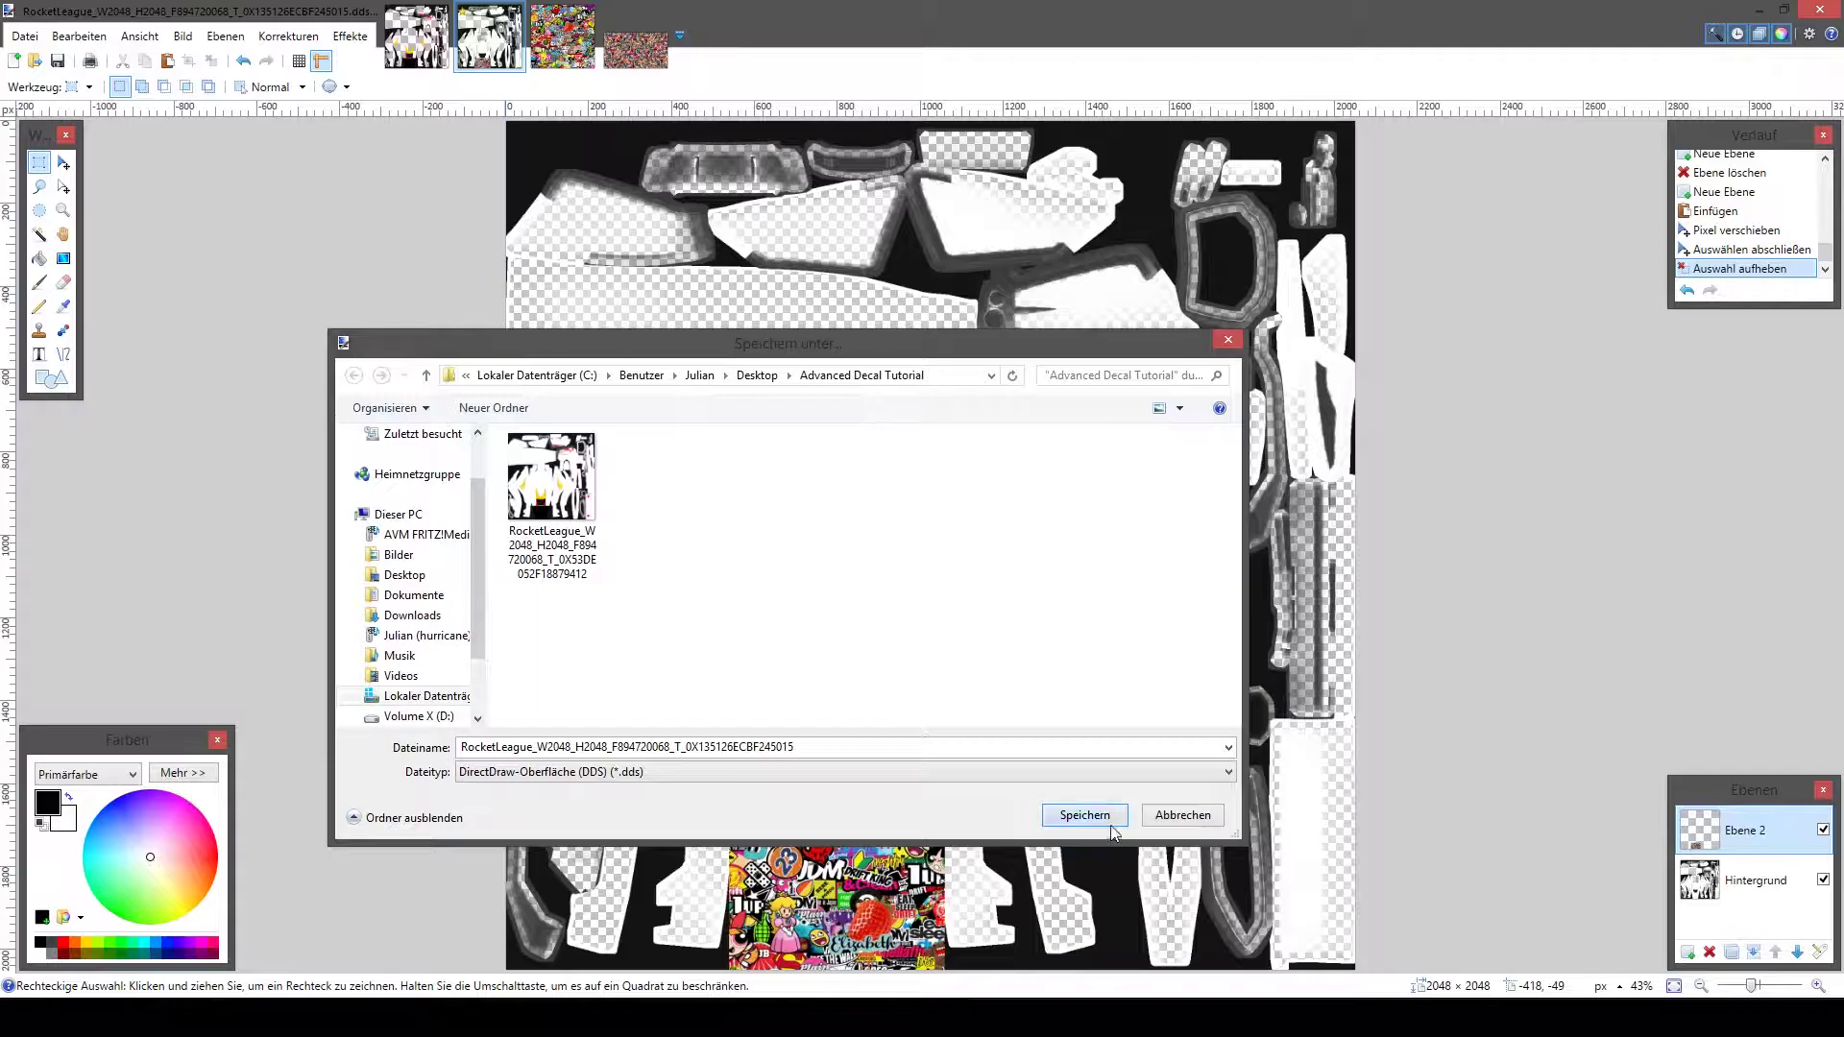
{"action": "left_click", "coordinate": [1095, 819]}
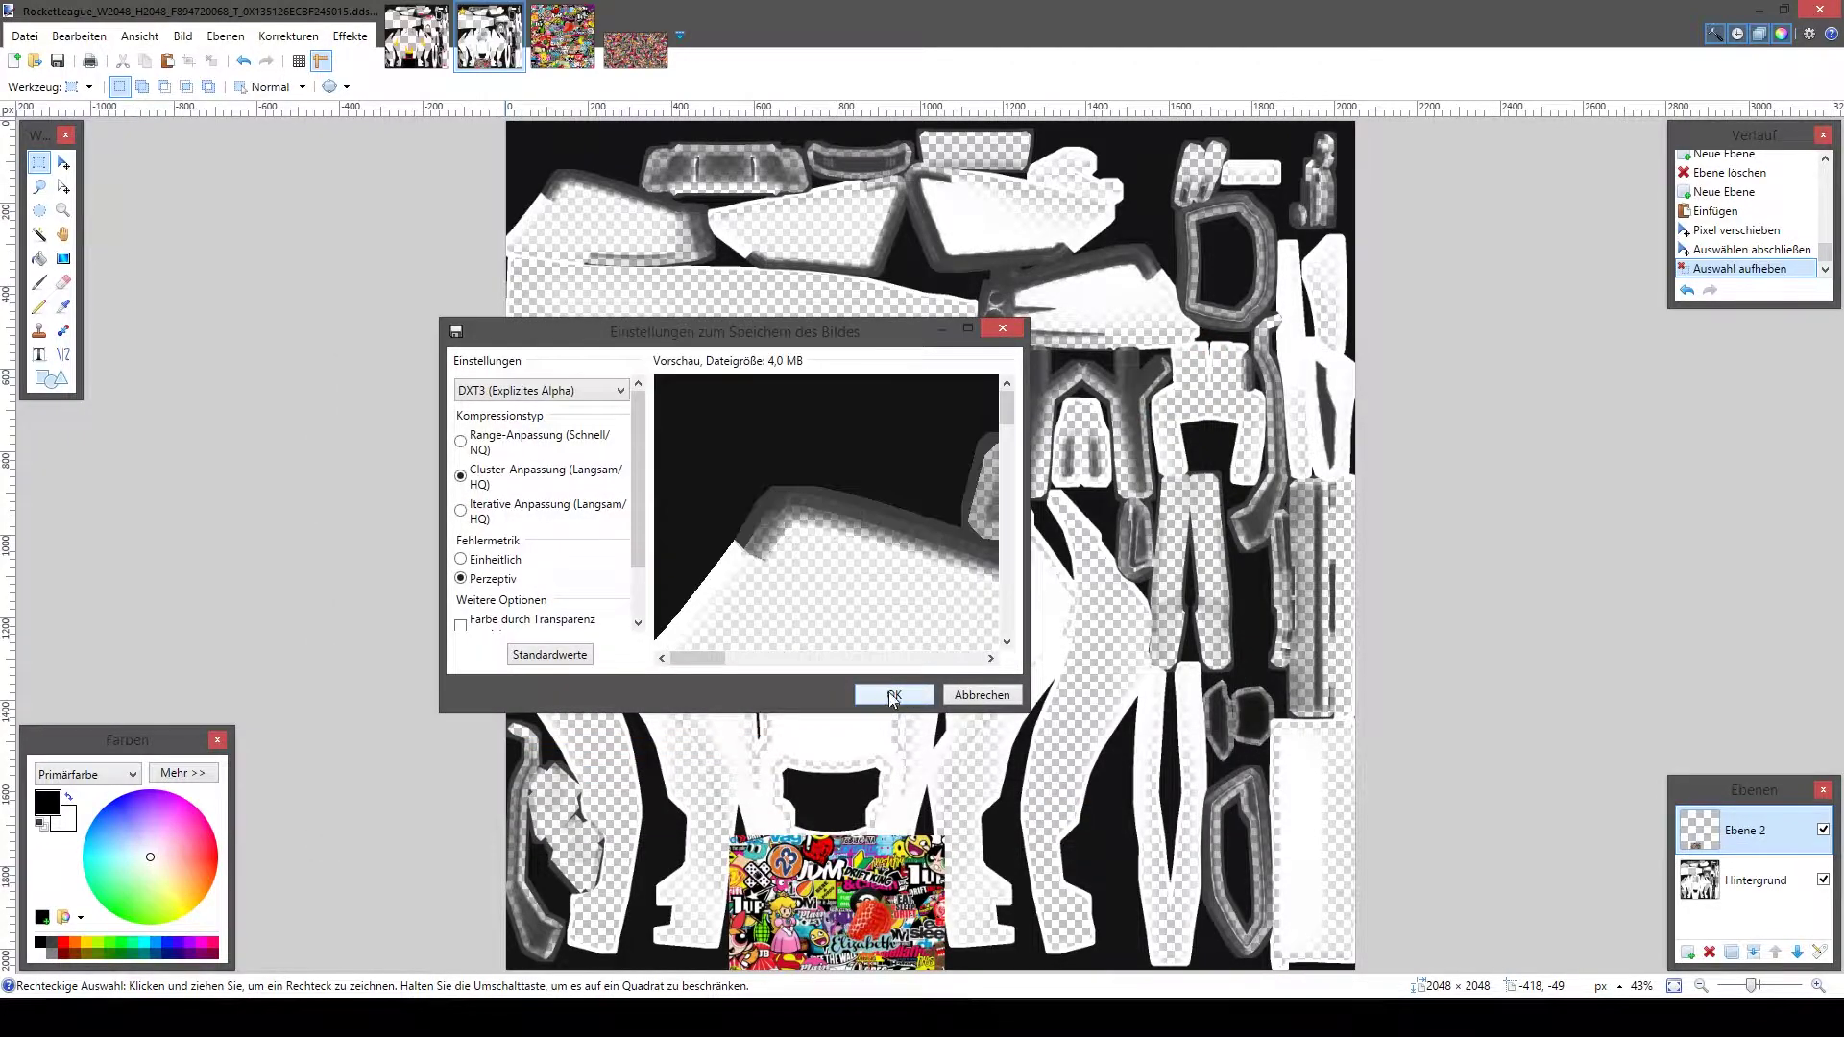
{"action": "left_click", "coordinate": [896, 683]}
{"action": "left_click", "coordinate": [826, 528]}
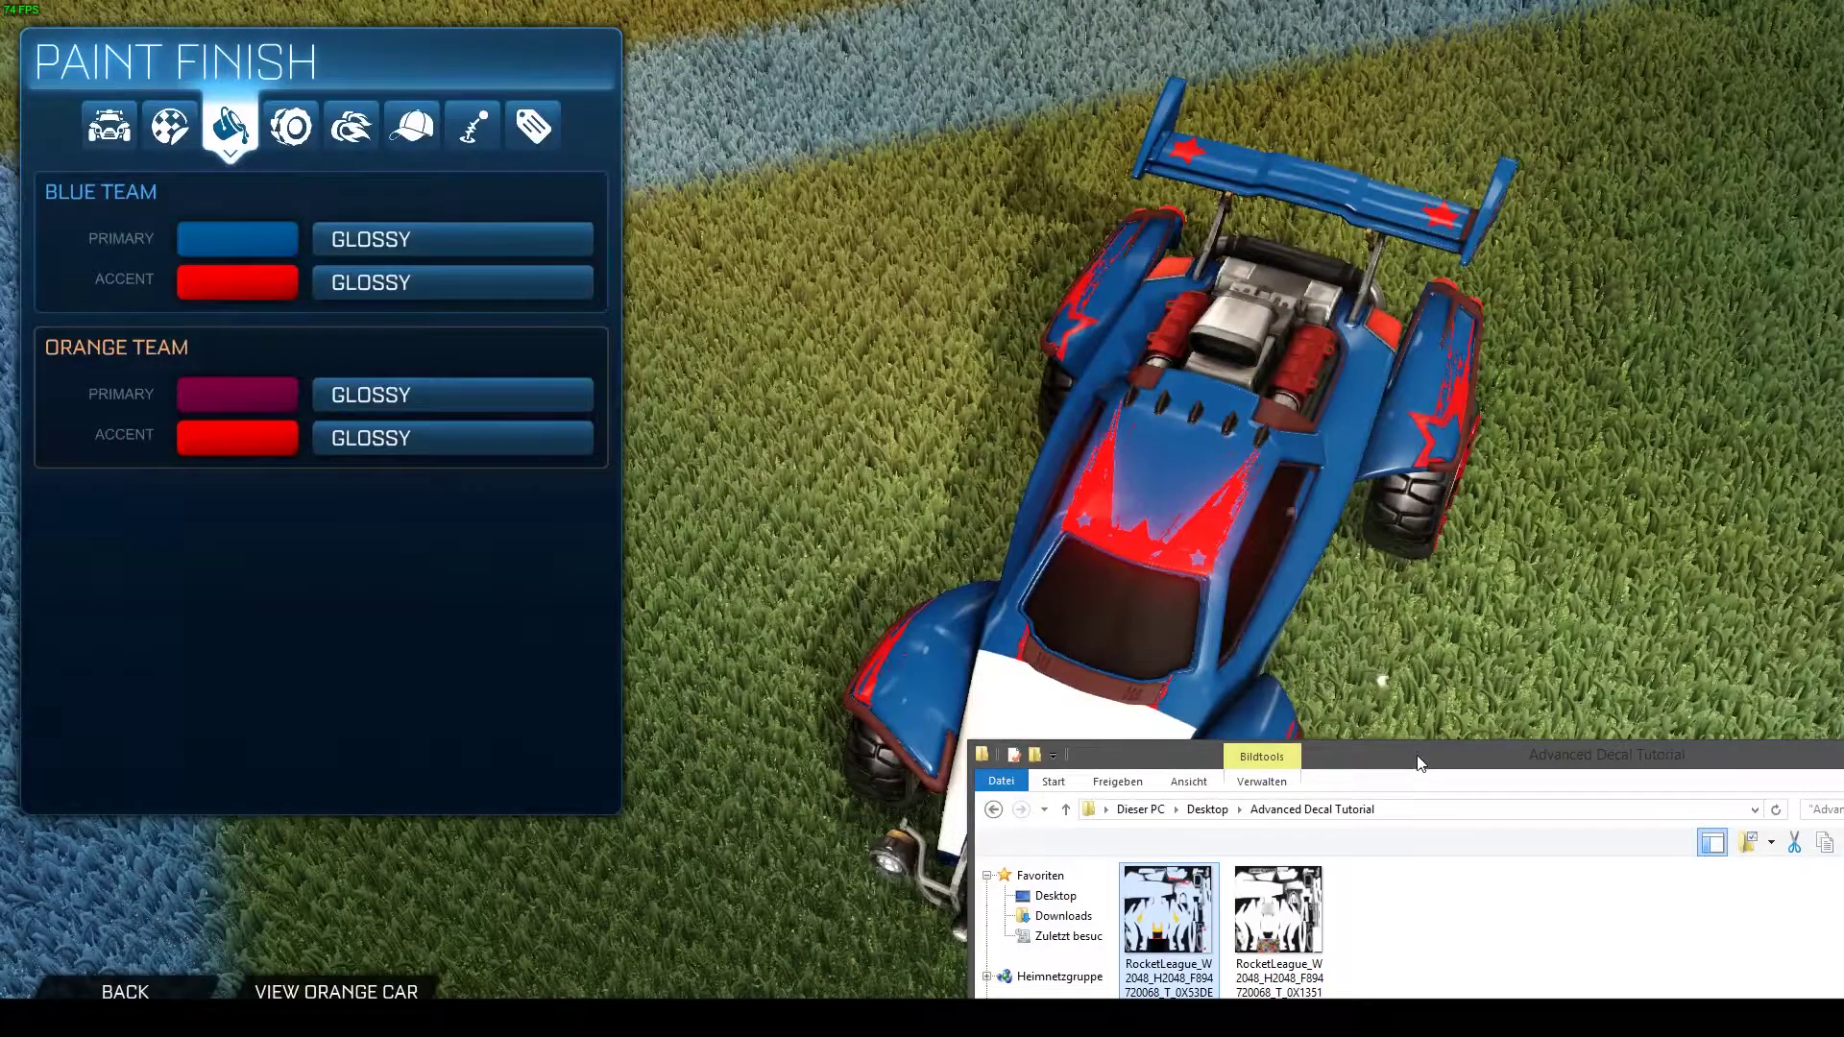
Load the sticker-hood body texture DDS from the Advanced Decal Tutorial folder into uMod for Rocket League
{"action": "left_click_drag", "start_coordinate": [1420, 763], "coordinate": [1676, 571]}
{"action": "left_click_drag", "start_coordinate": [1677, 853], "coordinate": [235, 612]}
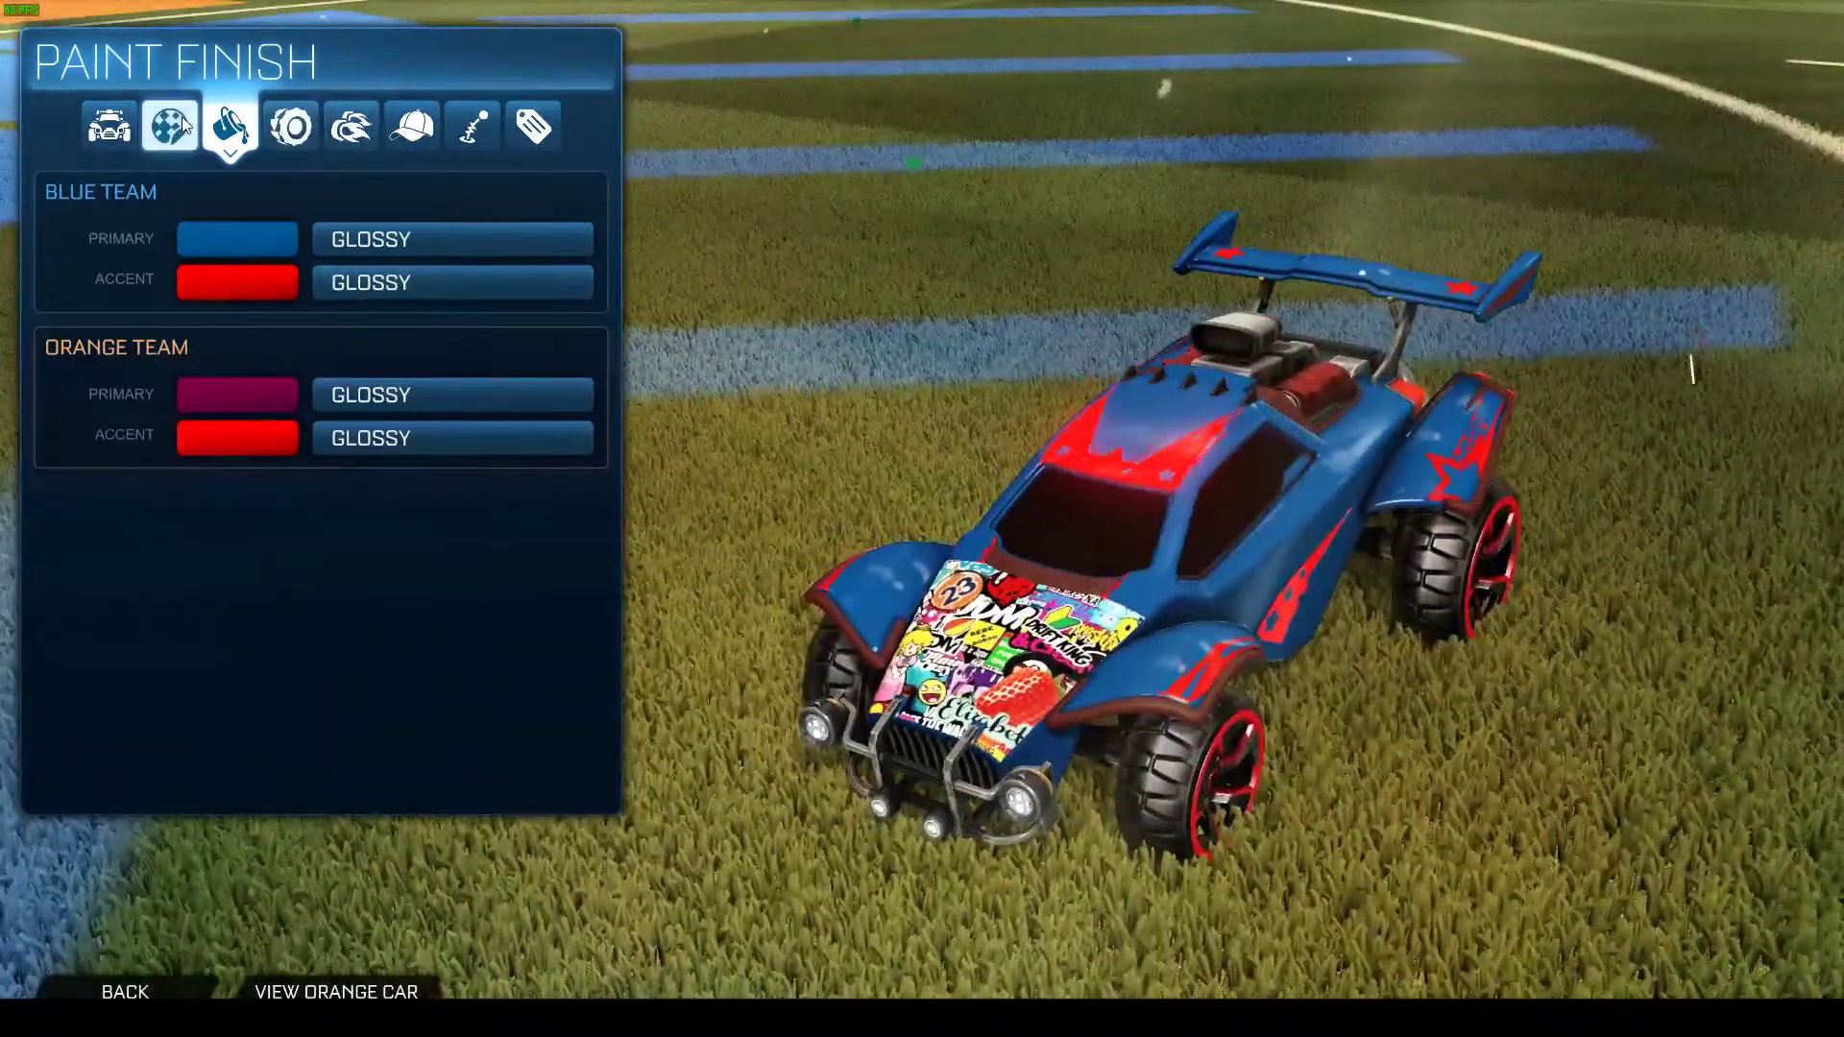
In the game's paint finish settings, try blue as the blue team's accent color and change it to orange
{"action": "left_click", "coordinate": [173, 127]}
{"action": "left_click", "coordinate": [235, 127]}
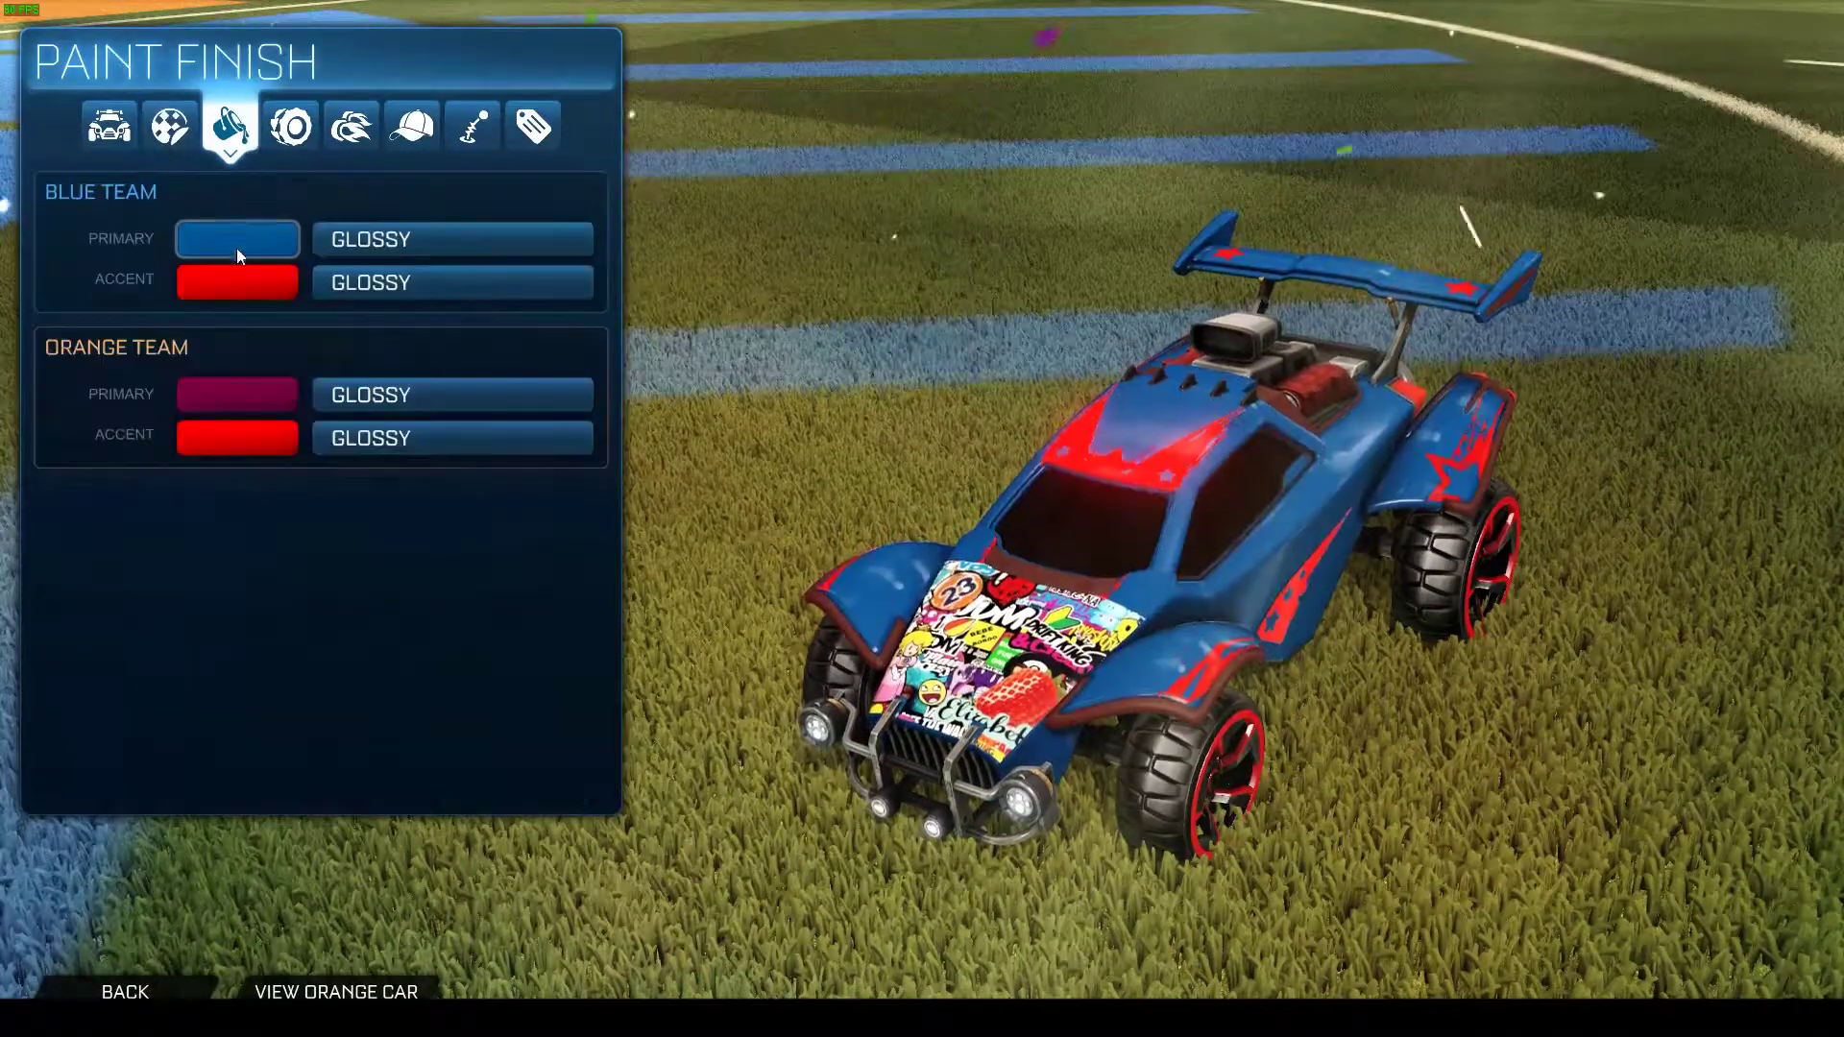
{"action": "left_click", "coordinate": [235, 279]}
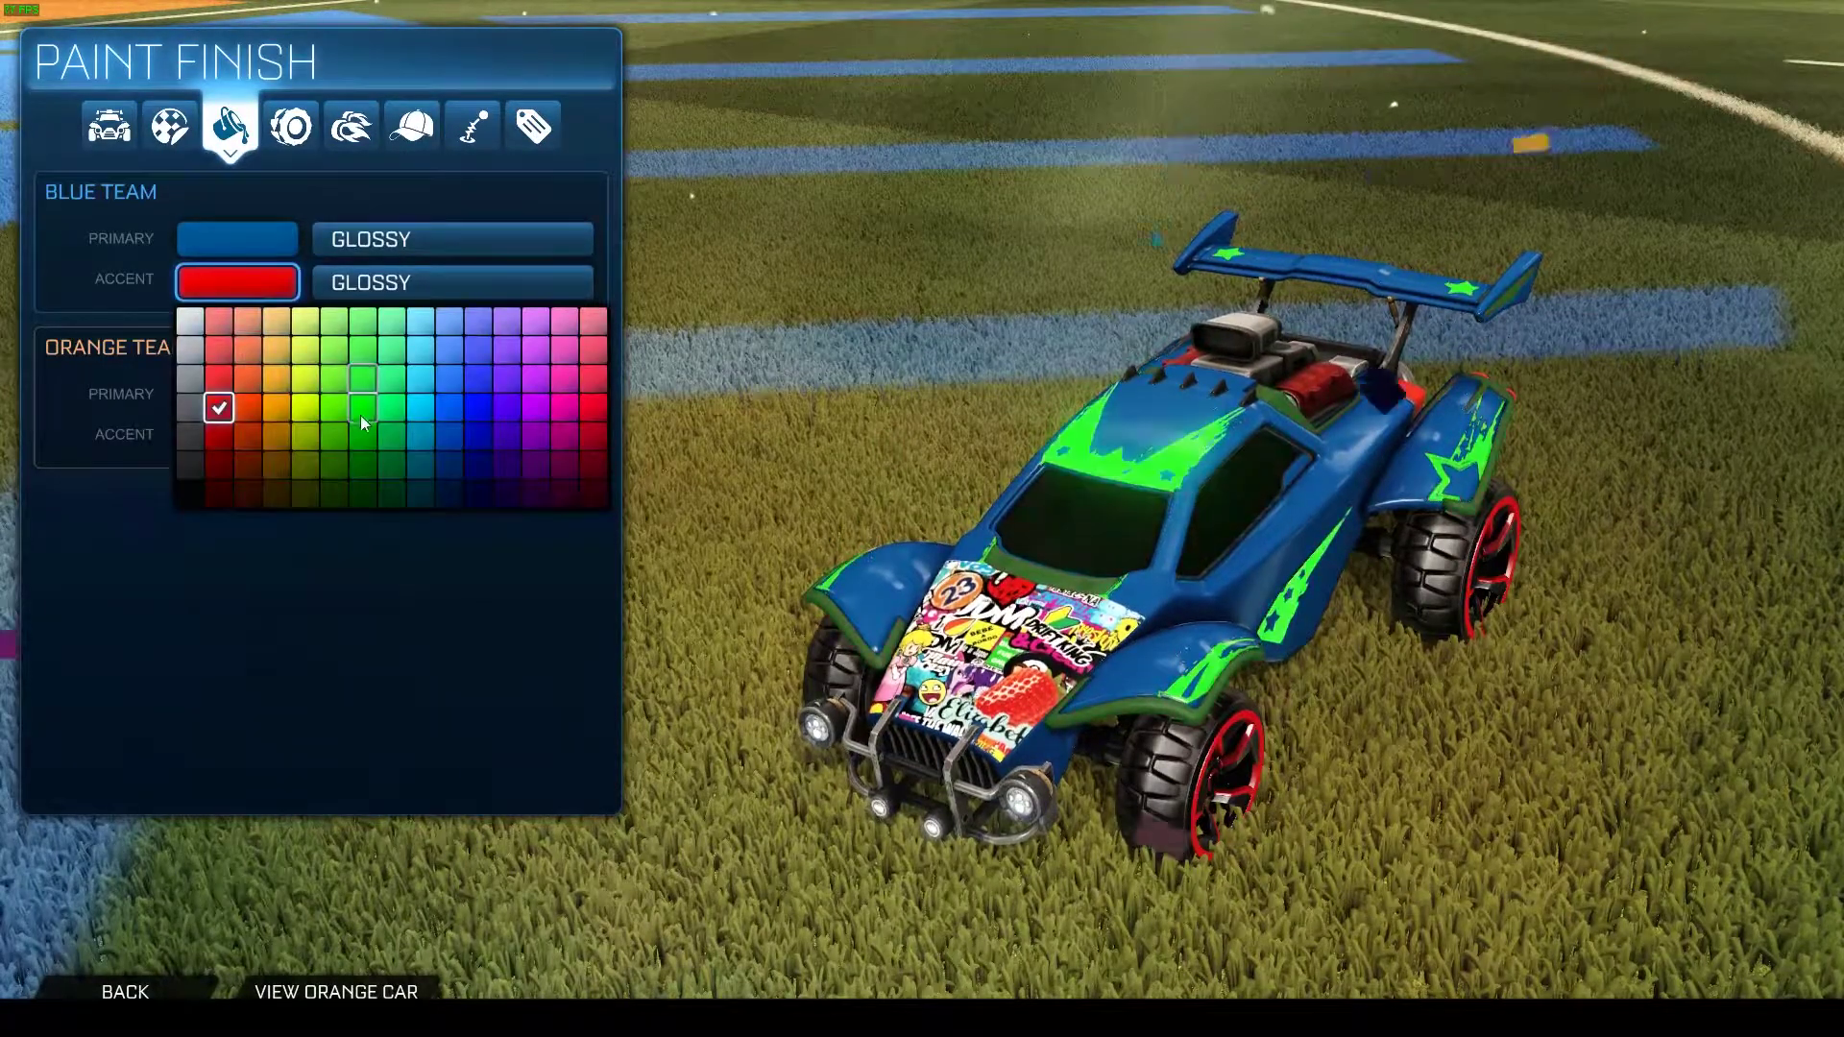
{"action": "left_click", "coordinate": [477, 408]}
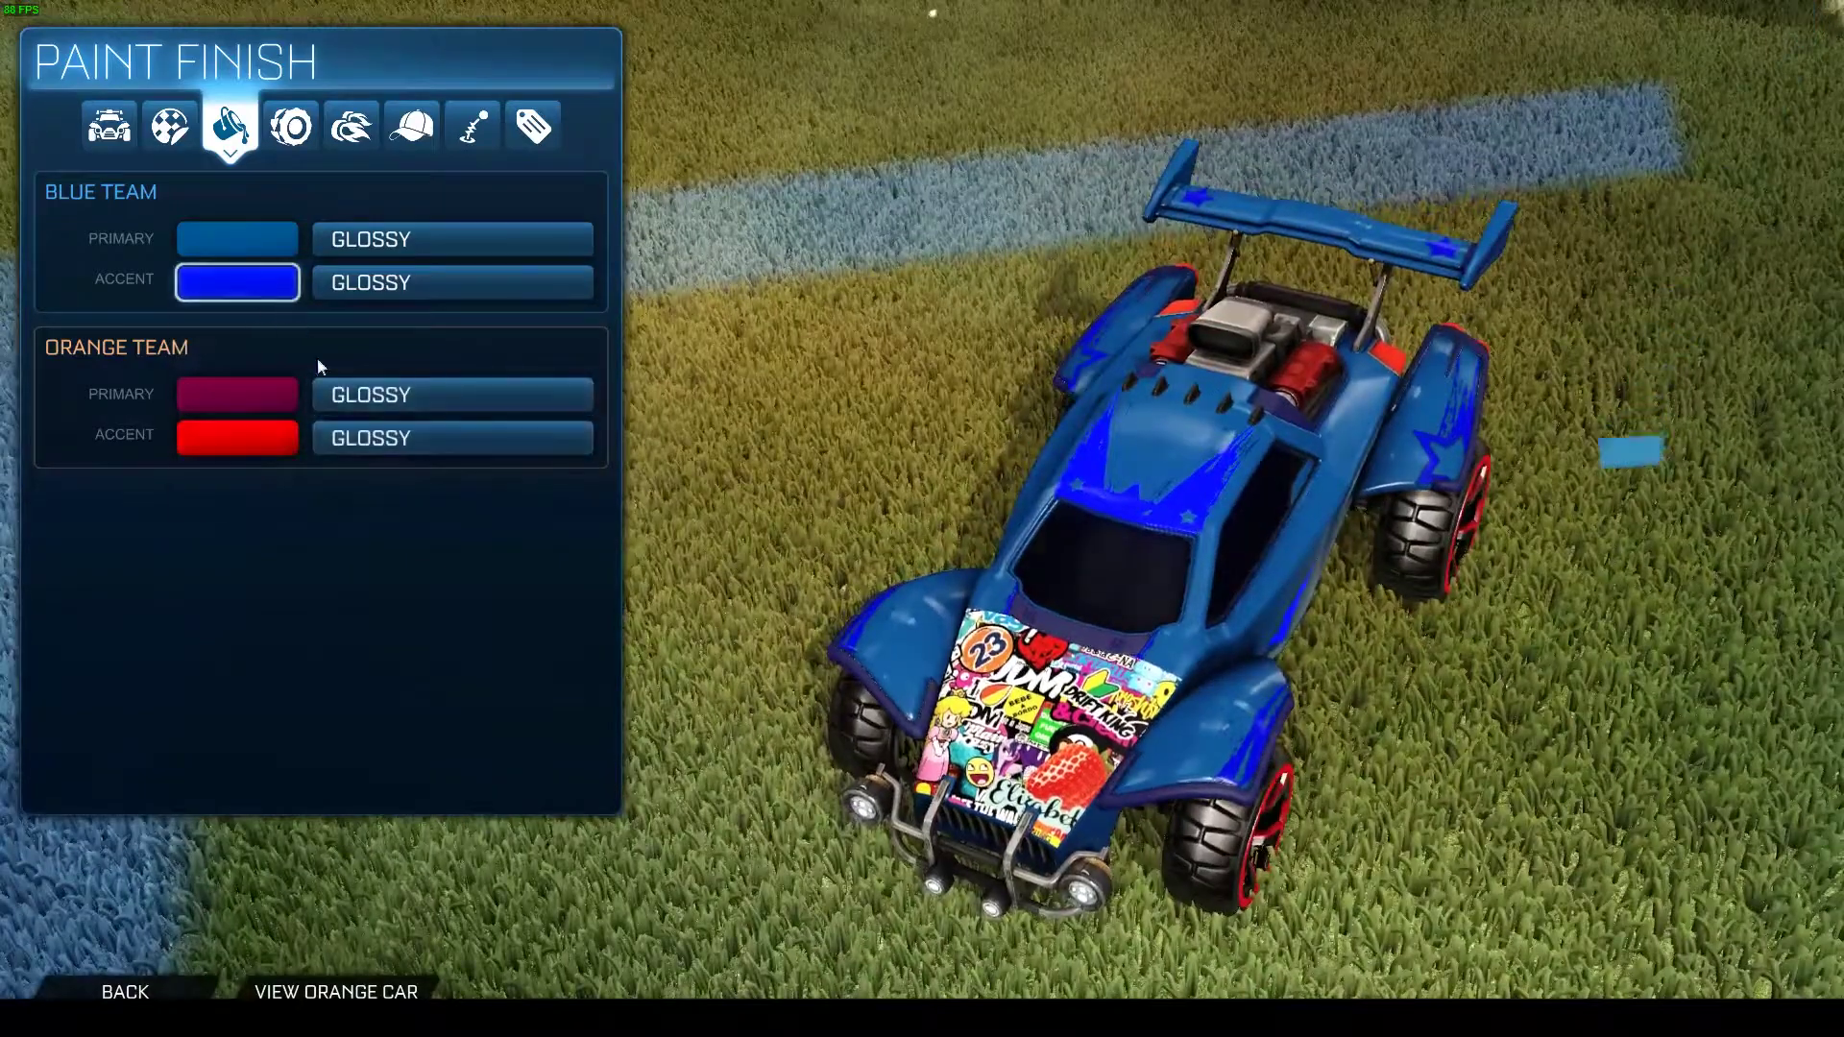
{"action": "left_click", "coordinate": [240, 283]}
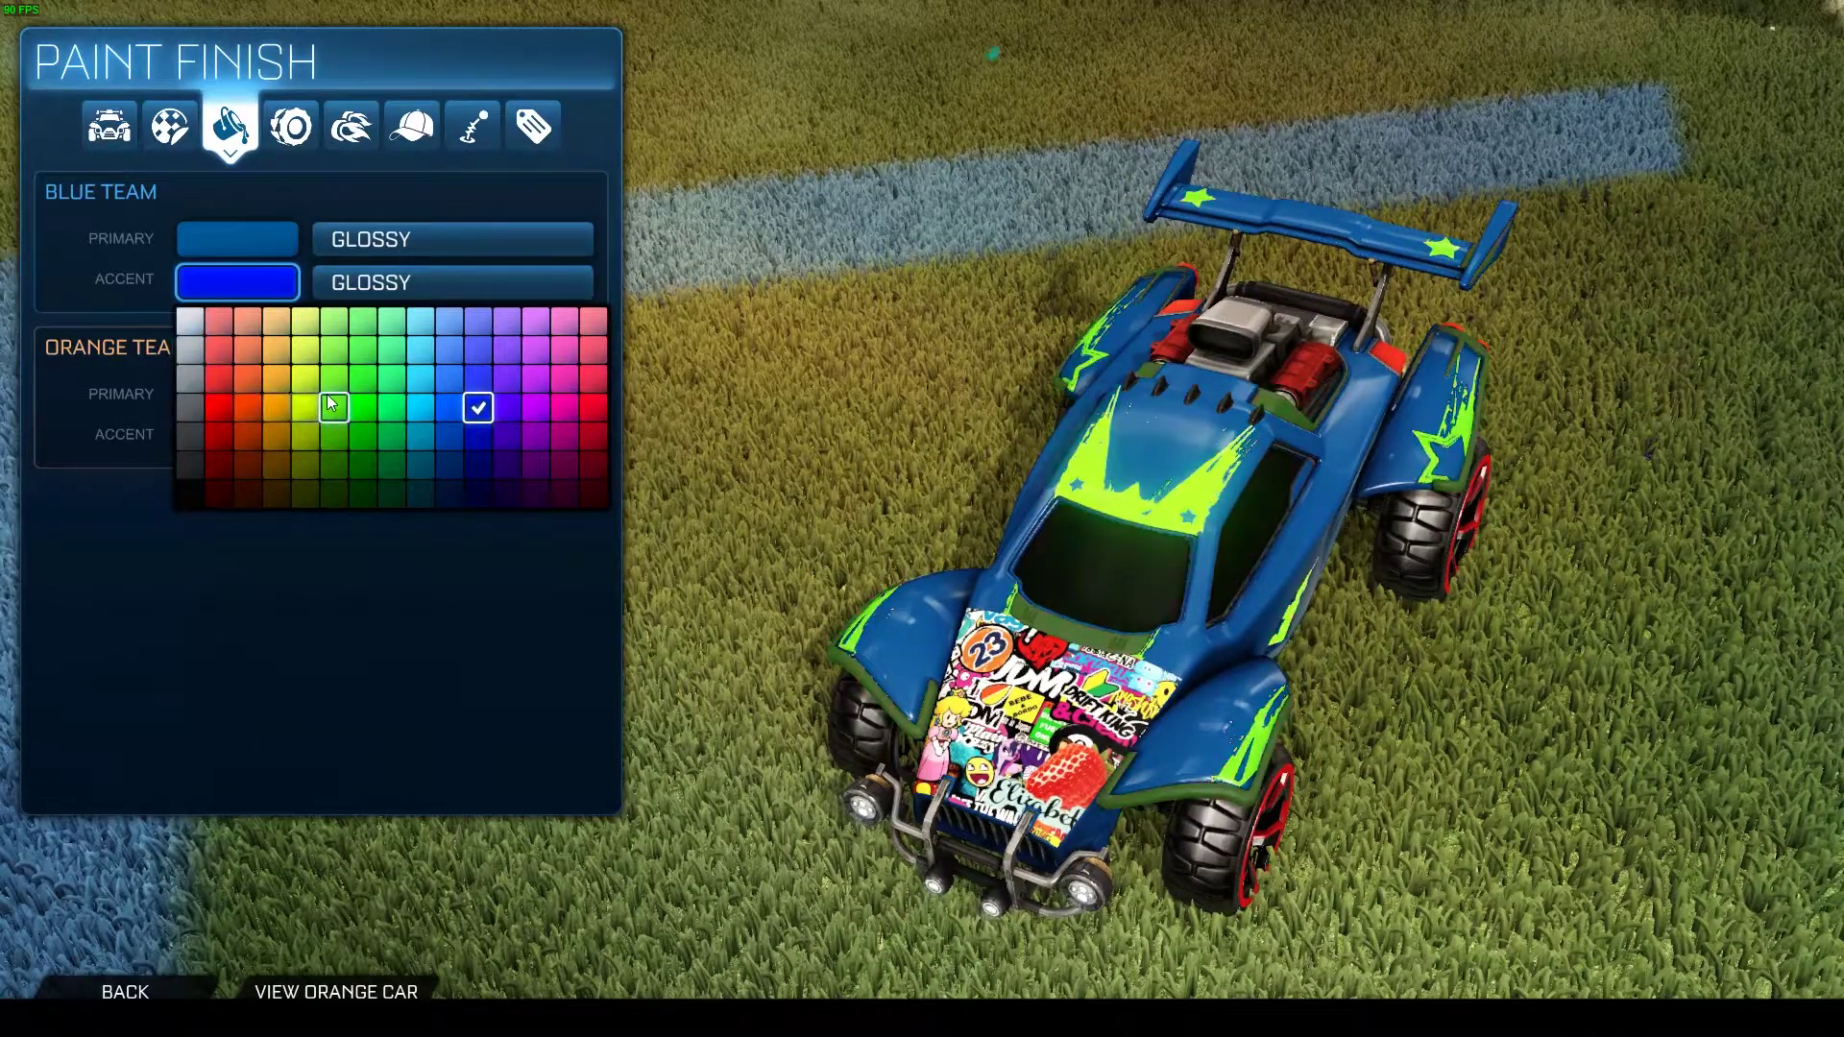
{"action": "left_click", "coordinate": [249, 407]}
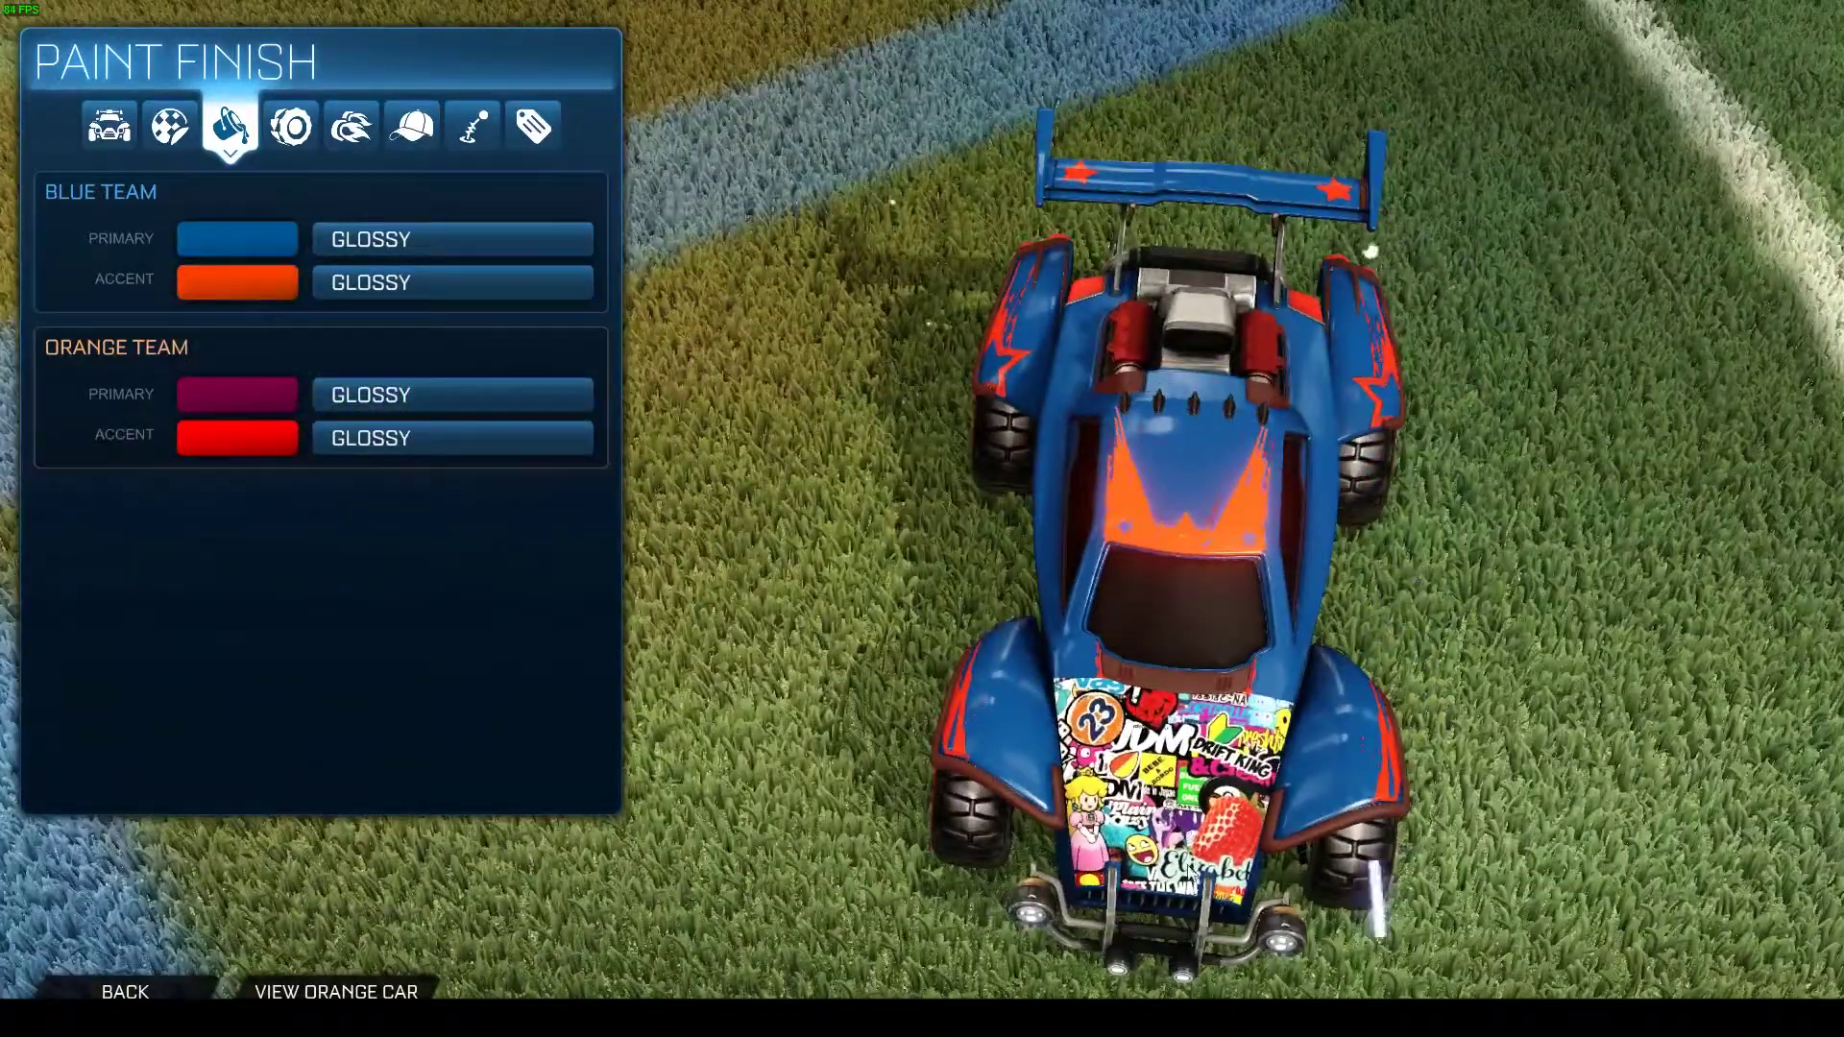
Examine the sticker hood on the car from above, the side and the front
{"action": "mouse_move", "coordinate": [1278, 806]}
{"action": "left_mouse_down"}
{"action": "mouse_move", "coordinate": [1105, 682]}
{"action": "mouse_move", "coordinate": [1153, 653]}
{"action": "mouse_move", "coordinate": [1262, 662]}
{"action": "mouse_move", "coordinate": [1318, 346]}
{"action": "mouse_move", "coordinate": [1300, 390]}
{"action": "left_mouse_up"}
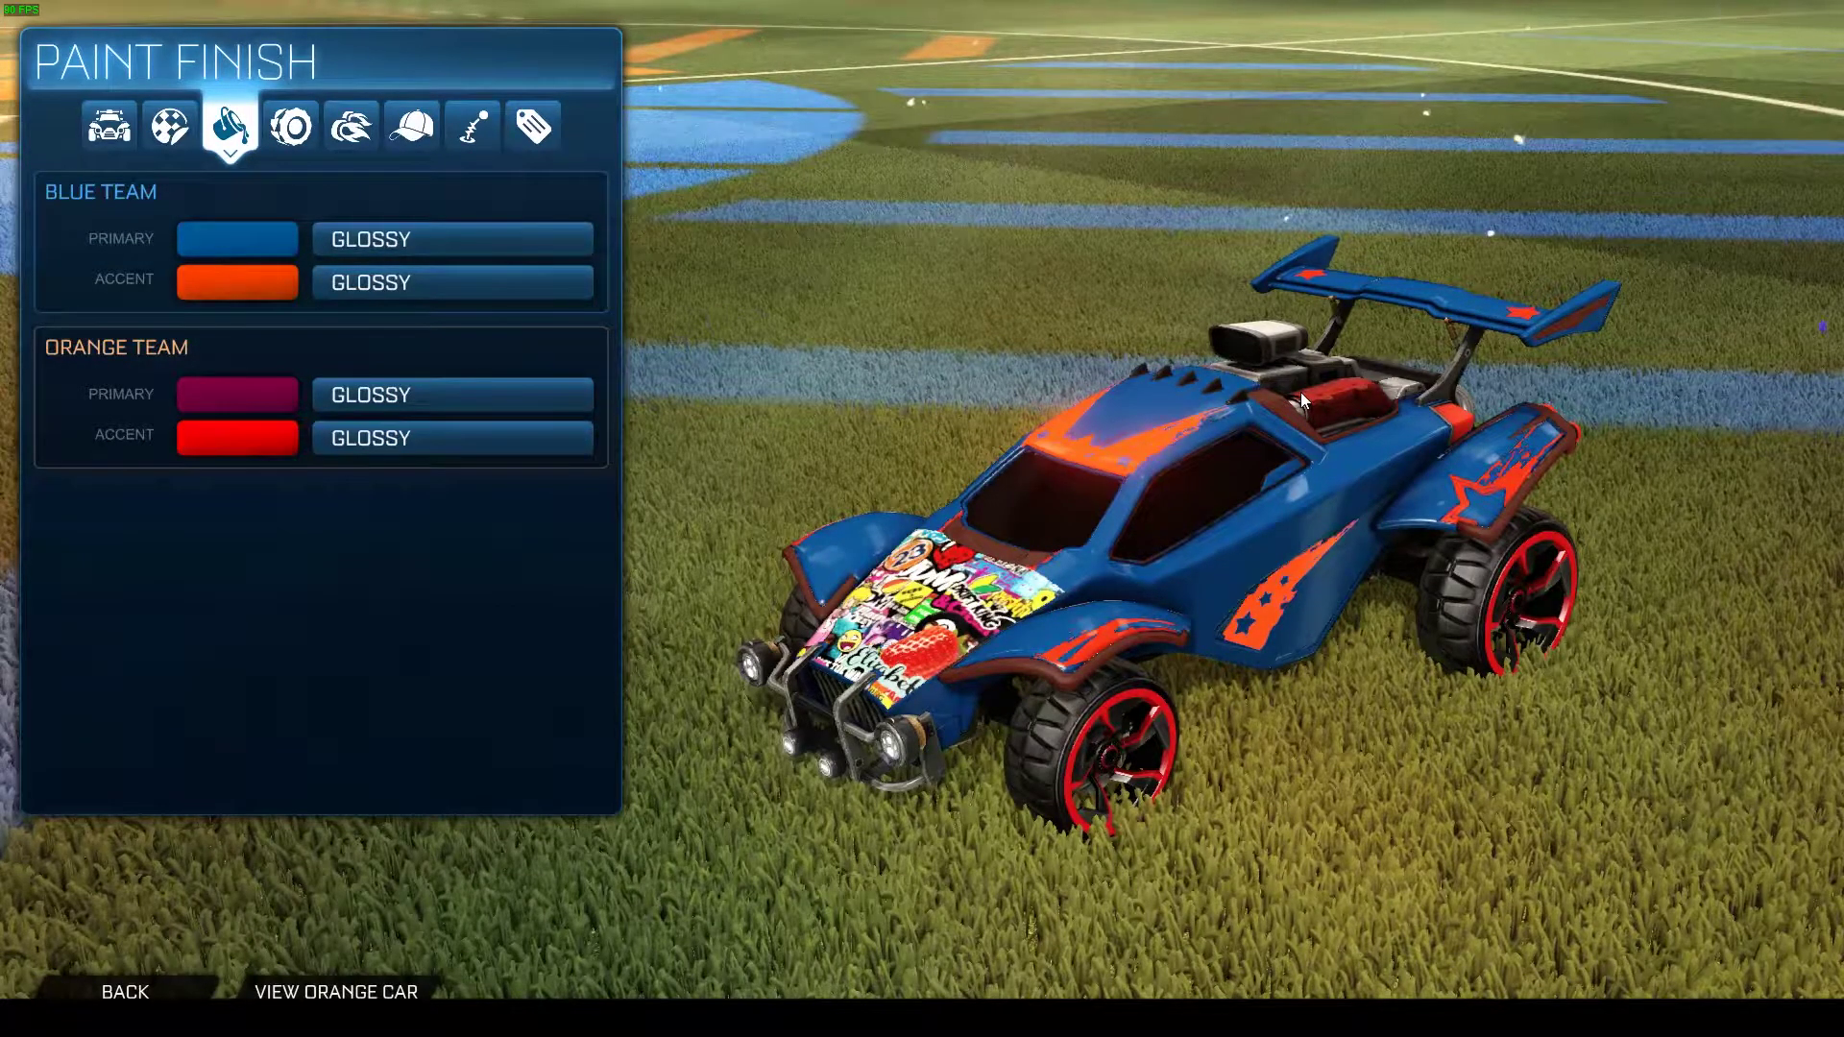
{"action": "left_click_drag", "start_coordinate": [1301, 392], "coordinate": [1237, 540]}
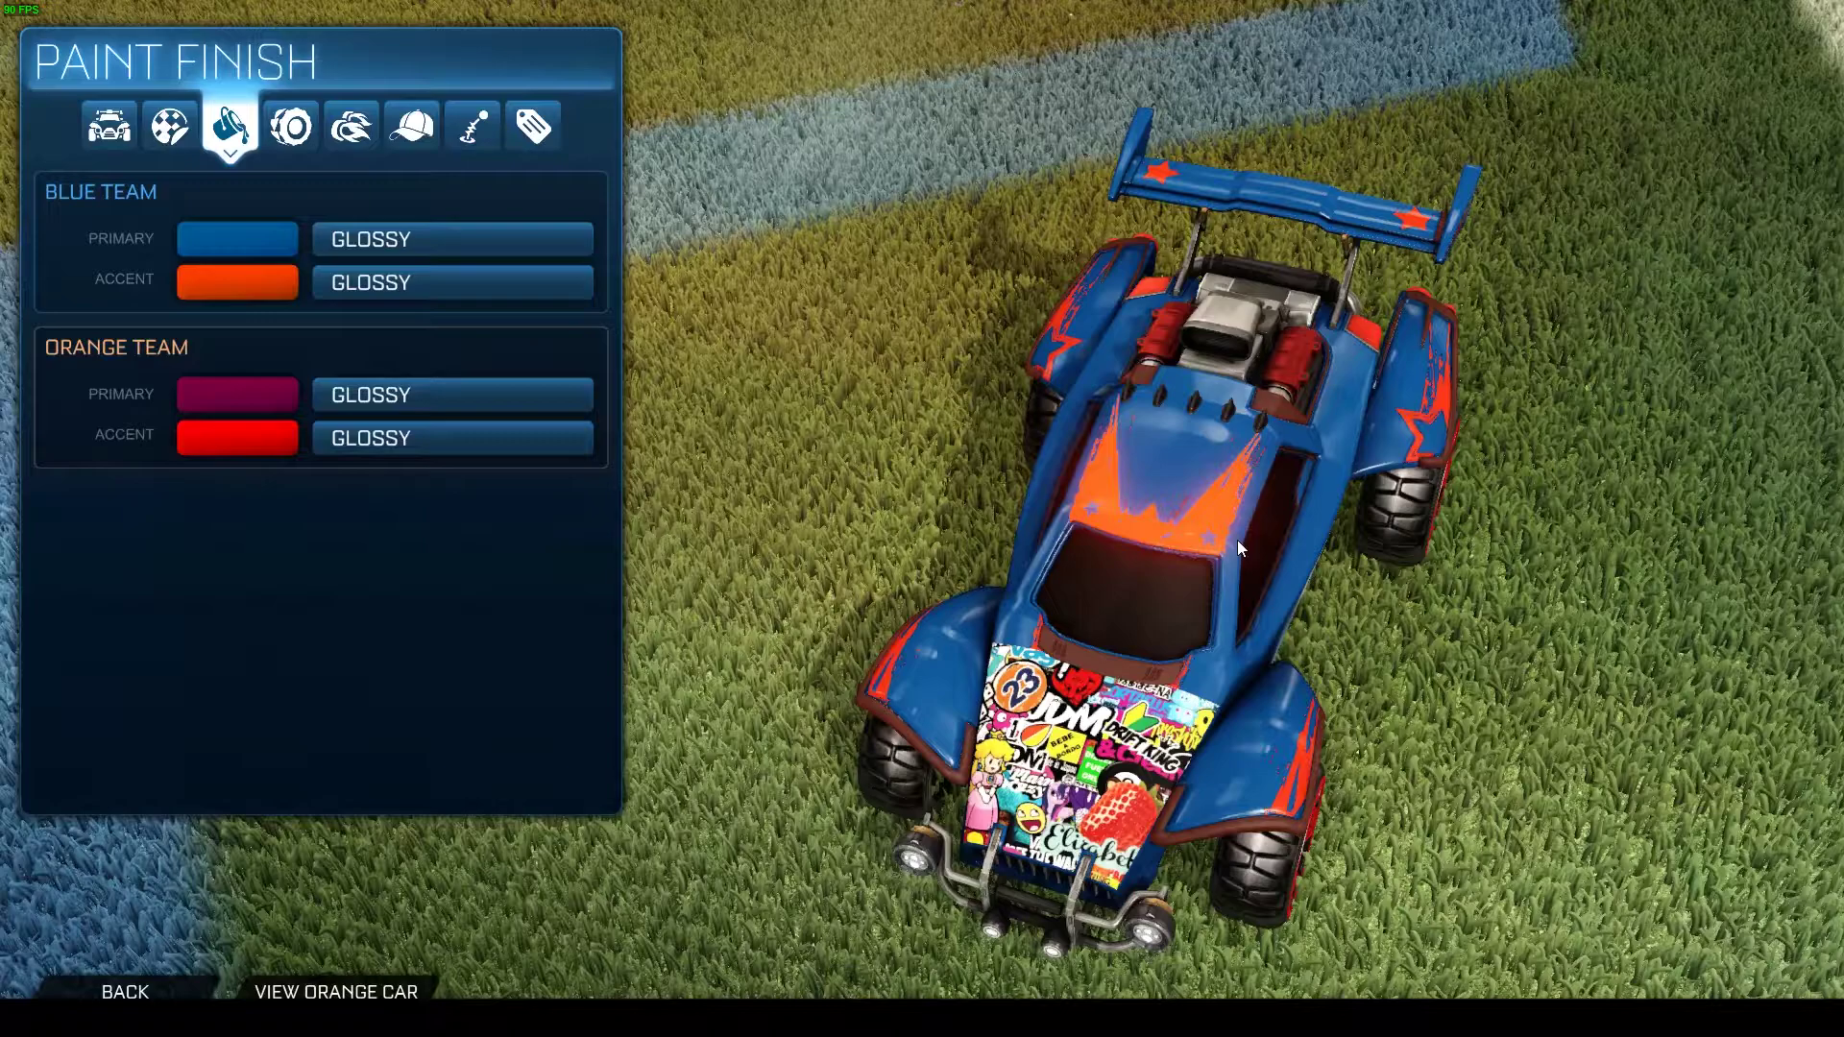
{"action": "mouse_move", "coordinate": [1275, 660]}
{"action": "left_mouse_down"}
{"action": "mouse_move", "coordinate": [1123, 765]}
{"action": "mouse_move", "coordinate": [933, 495]}
{"action": "mouse_move", "coordinate": [1102, 545]}
{"action": "mouse_move", "coordinate": [1323, 546]}
{"action": "mouse_move", "coordinate": [1366, 624]}
{"action": "mouse_move", "coordinate": [1217, 636]}
{"action": "mouse_move", "coordinate": [1178, 492]}
{"action": "mouse_move", "coordinate": [1115, 422]}
{"action": "mouse_move", "coordinate": [1137, 550]}
{"action": "mouse_move", "coordinate": [1200, 668]}
{"action": "mouse_move", "coordinate": [1147, 592]}
{"action": "mouse_move", "coordinate": [1324, 512]}
{"action": "mouse_move", "coordinate": [1272, 605]}
{"action": "mouse_move", "coordinate": [1040, 444]}
{"action": "mouse_move", "coordinate": [1032, 546]}
{"action": "mouse_move", "coordinate": [1168, 488]}
{"action": "mouse_move", "coordinate": [1289, 515]}
{"action": "left_mouse_up"}
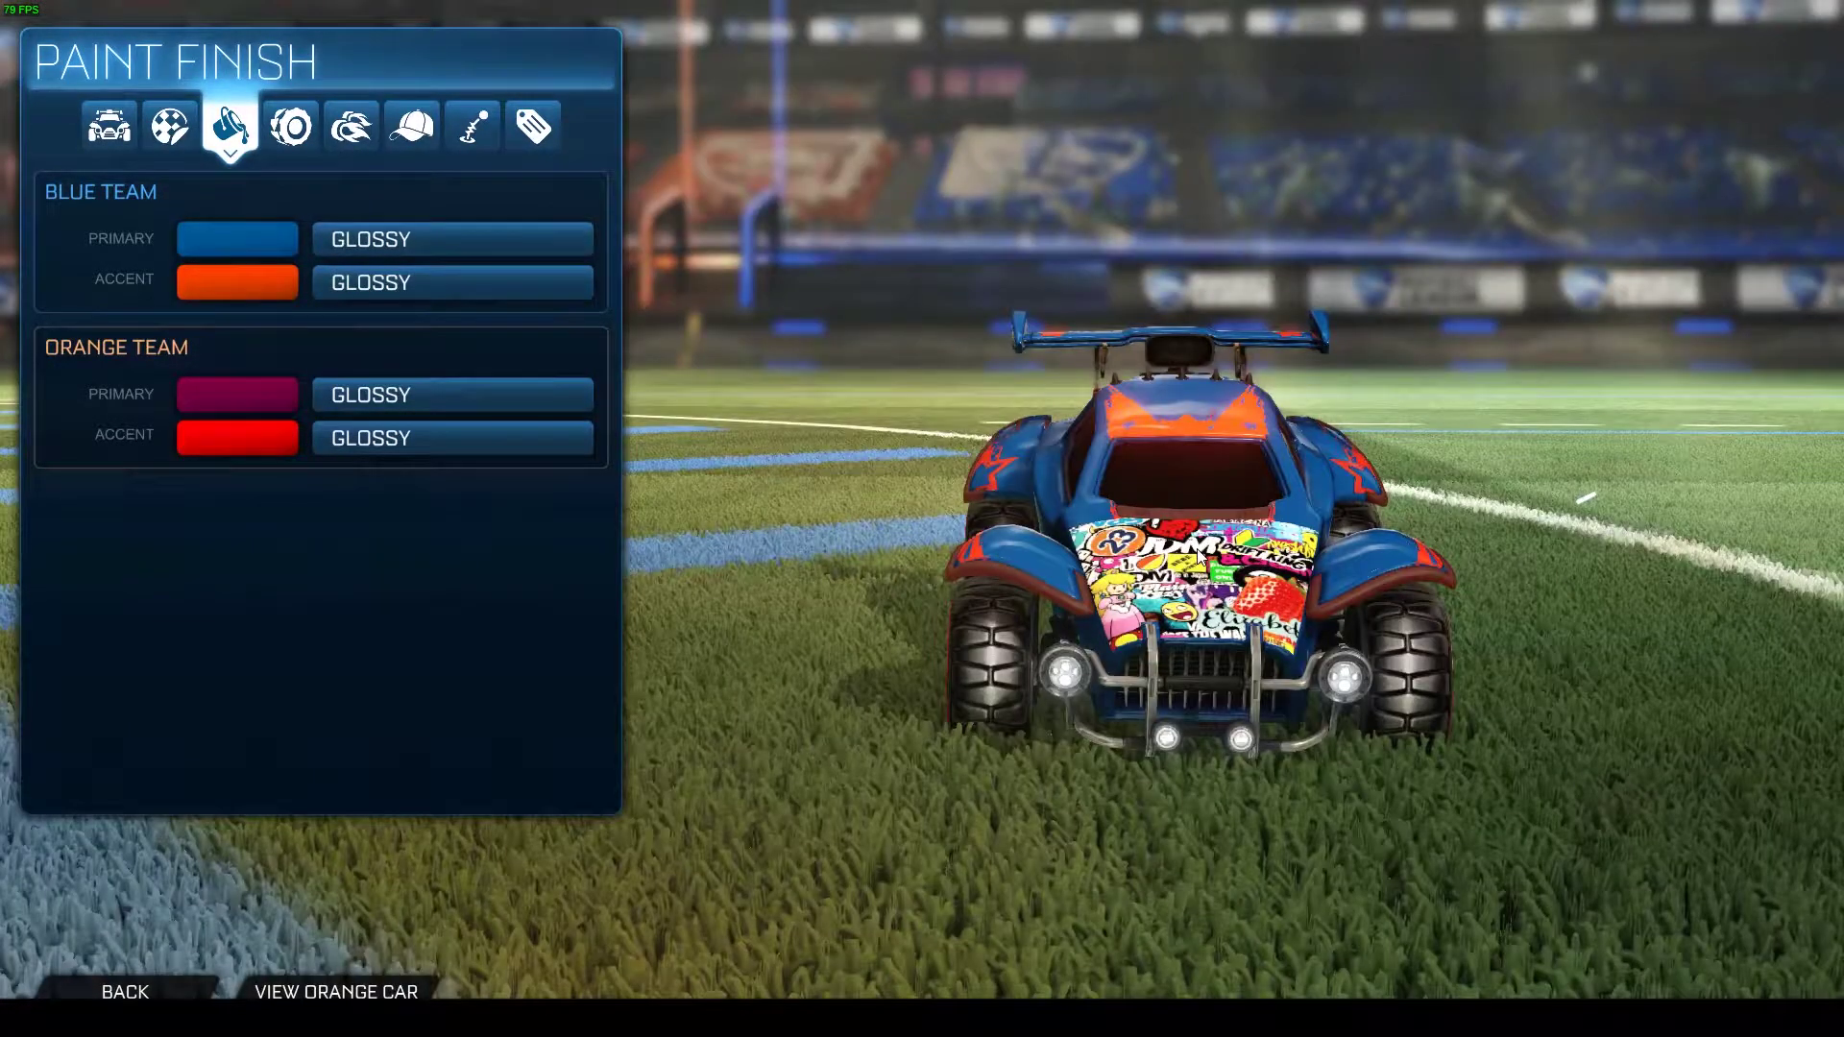
{"action": "left_click_drag", "start_coordinate": [1197, 557], "coordinate": [1195, 674]}
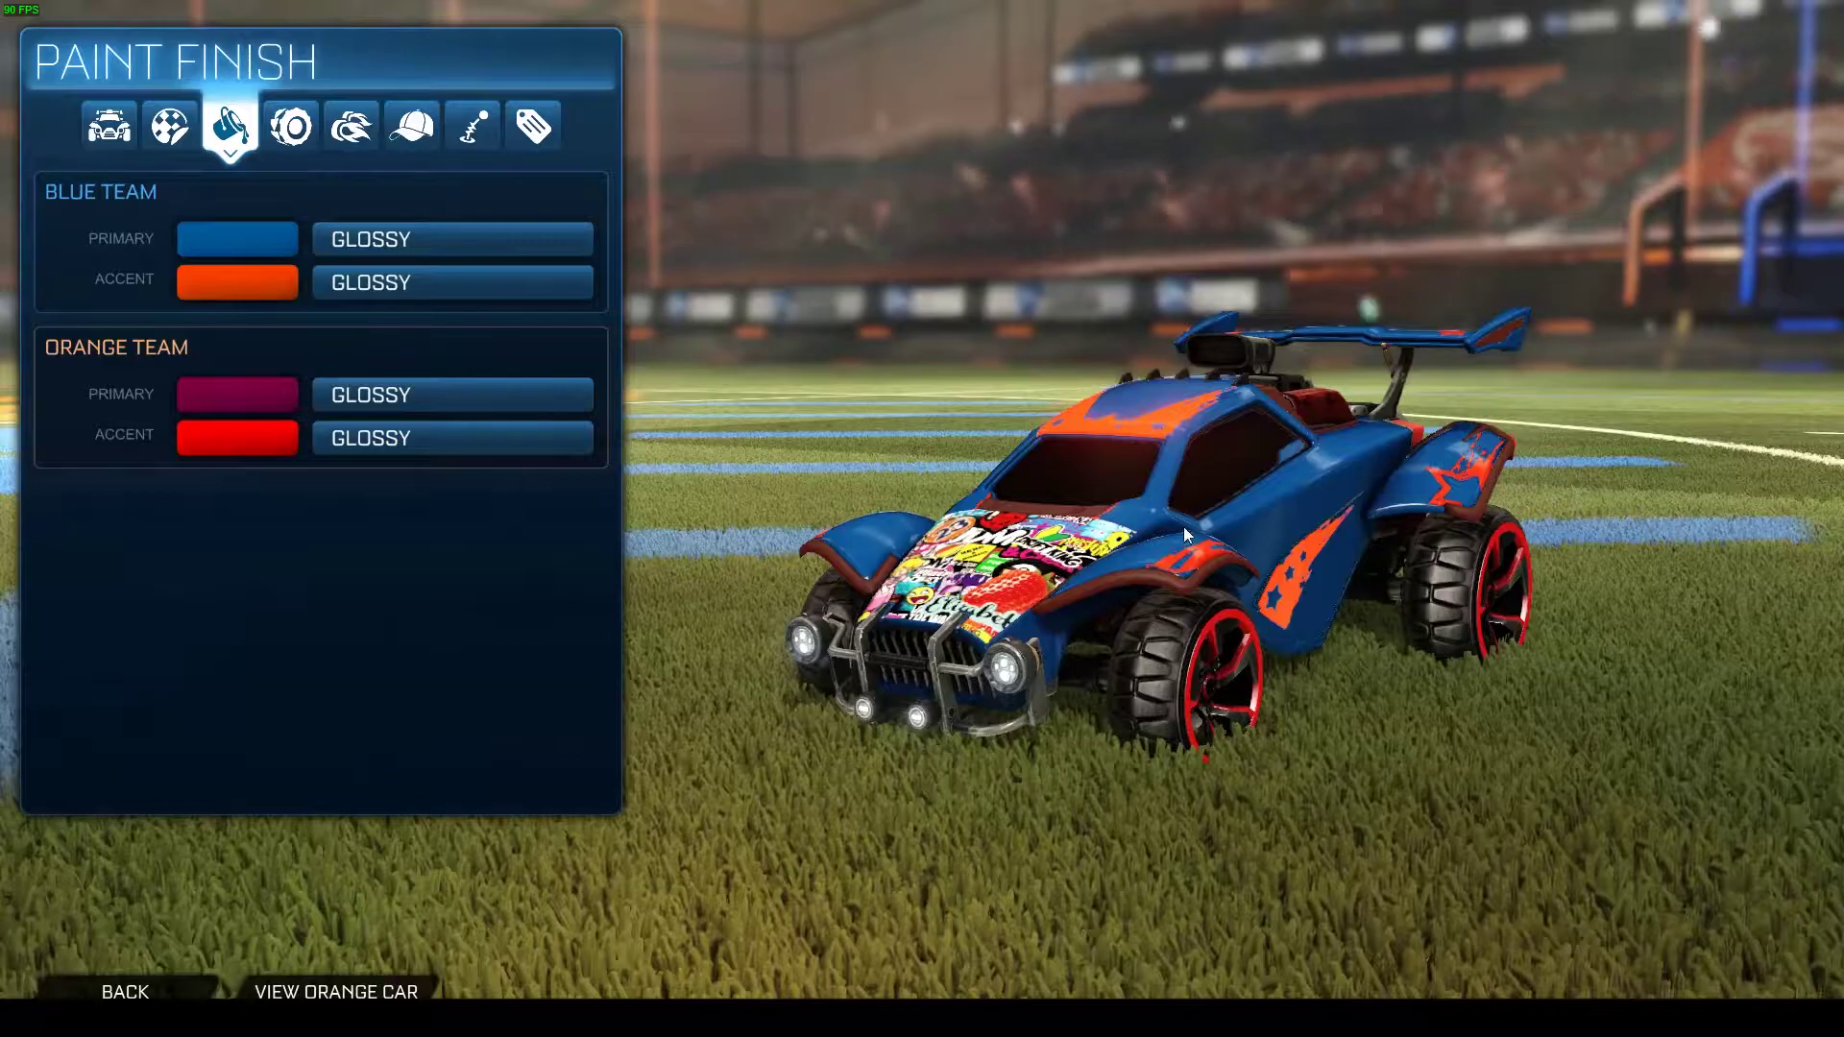